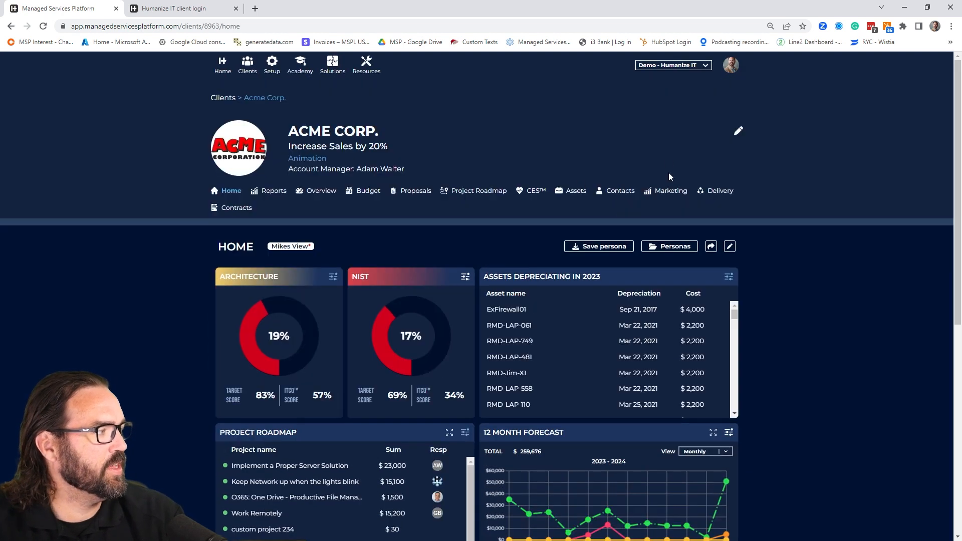
# - Review the saved personas for Acme Corp. and look through the widgets on the client's home dashboard
pyautogui.click(675, 247)
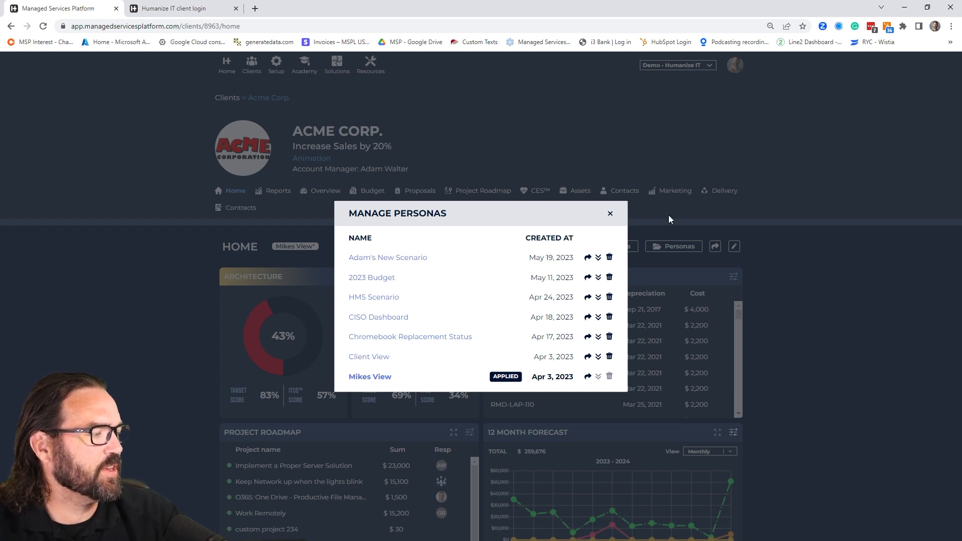
pyautogui.click(610, 214)
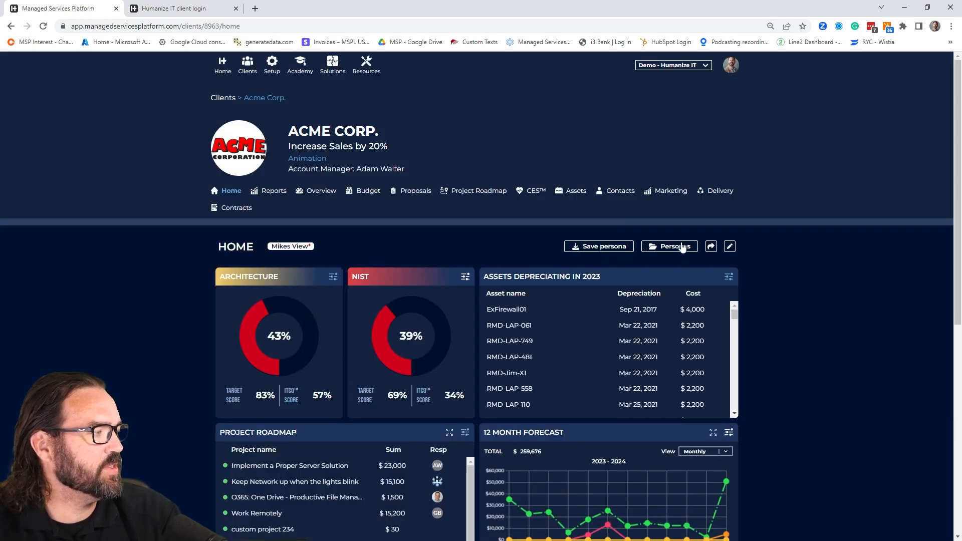
pyautogui.scroll(-2, 327, 266)
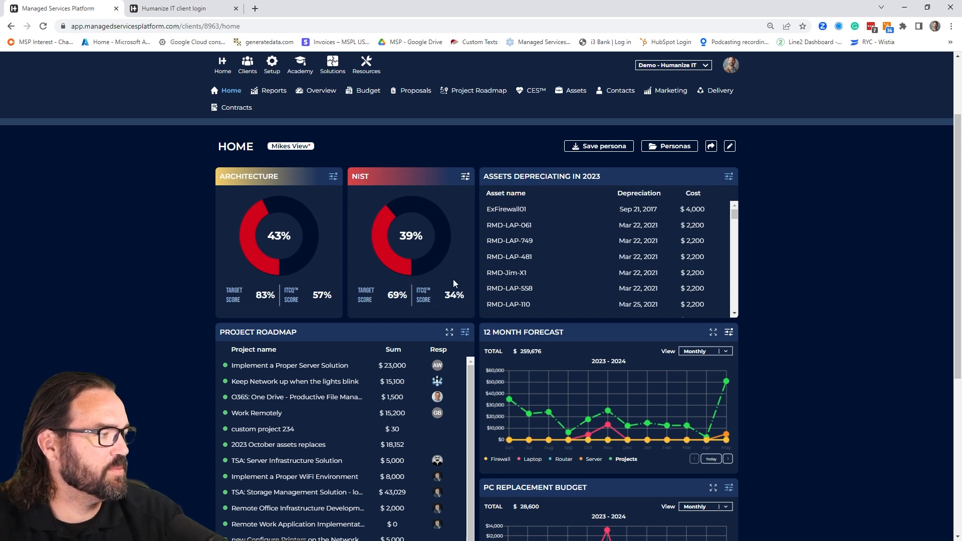
pyautogui.scroll(-1, 447, 250)
pyautogui.scroll(-3, 447, 250)
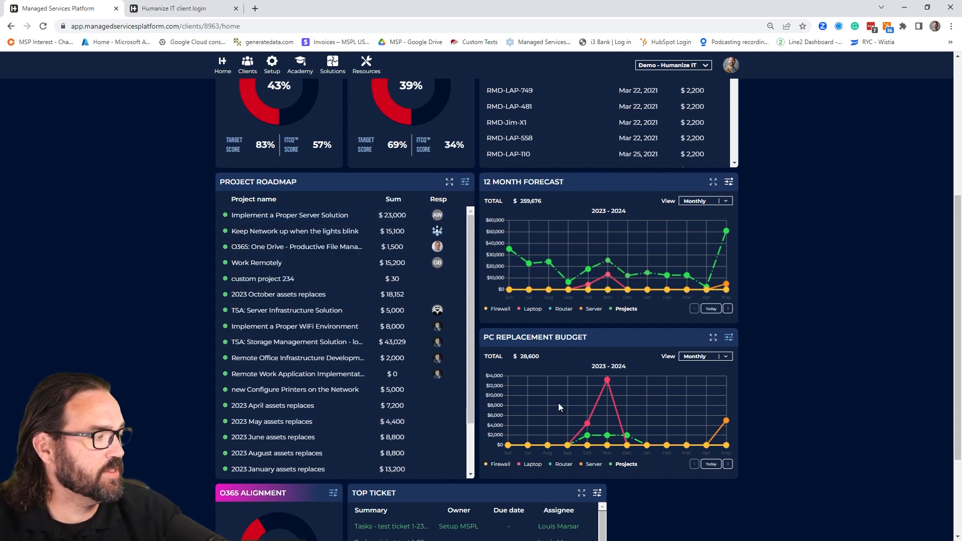
pyautogui.scroll(-2, 442, 359)
pyautogui.scroll(-2, 106, 360)
pyautogui.scroll(-1, 106, 356)
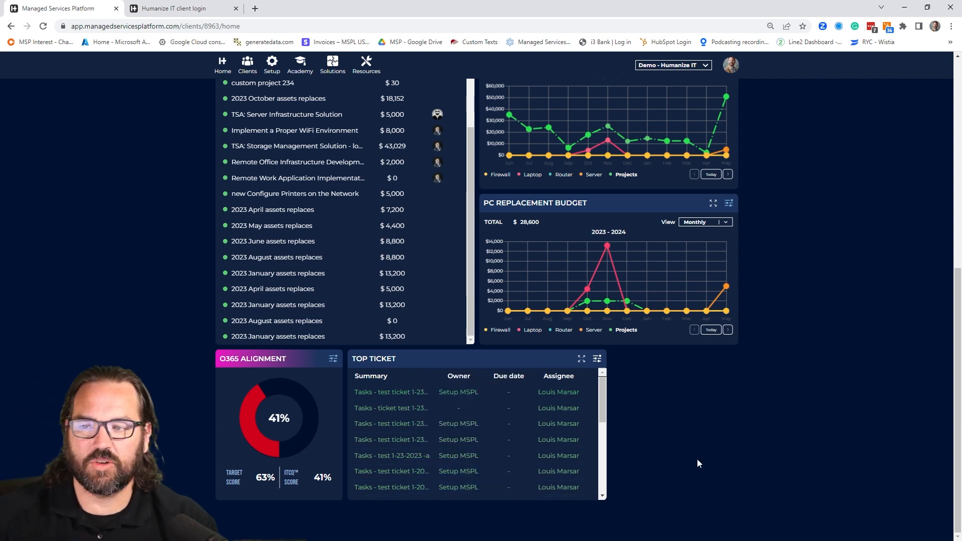
pyautogui.moveTo(507, 412)
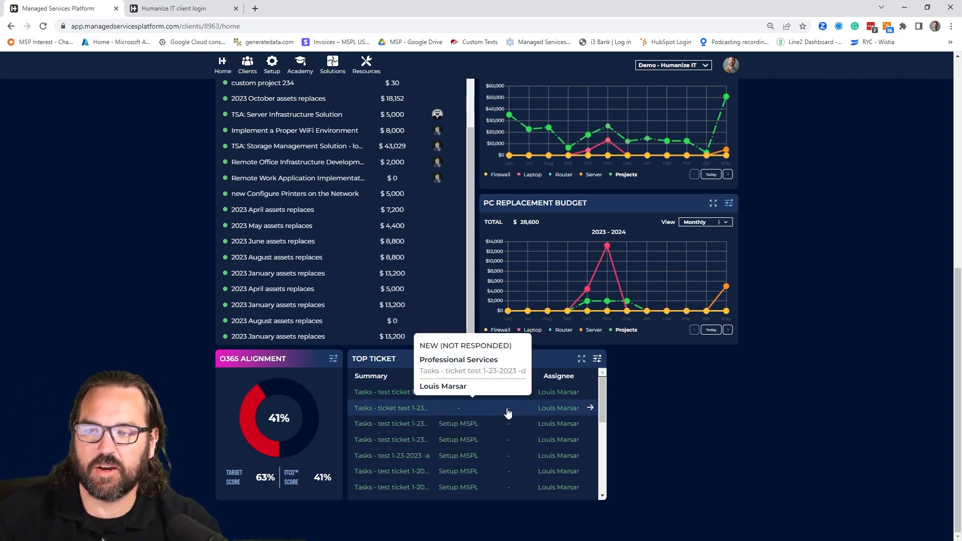
pyautogui.scroll(7, 507, 412)
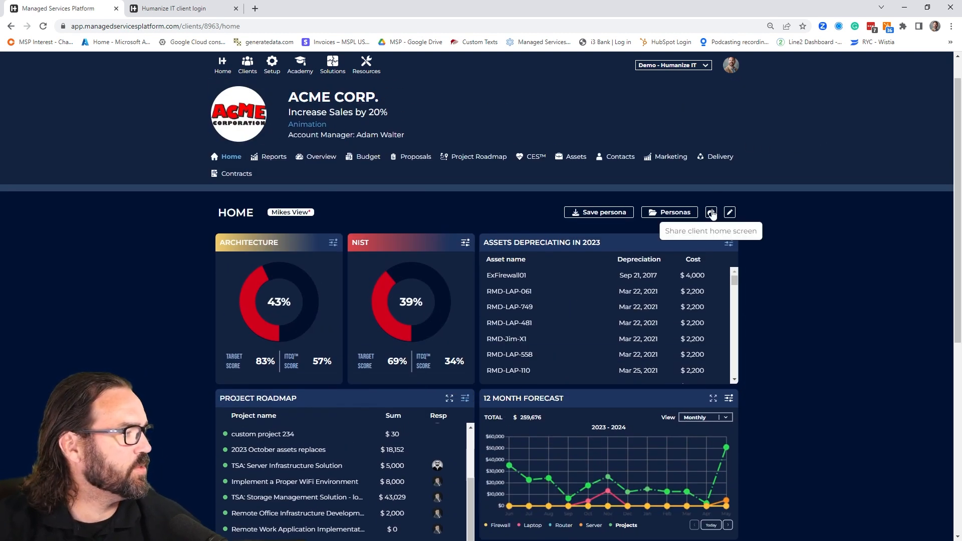
pyautogui.click(711, 212)
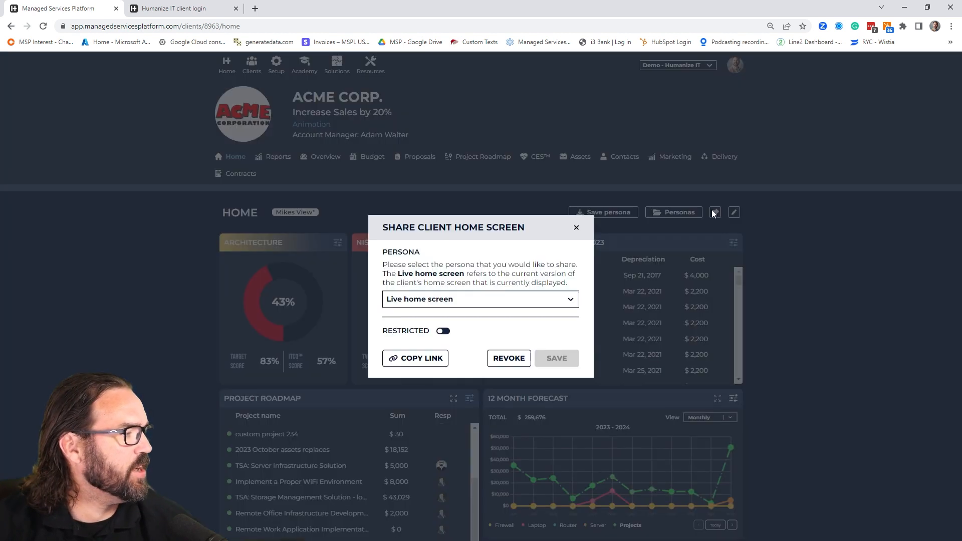
pyautogui.click(575, 229)
pyautogui.click(685, 213)
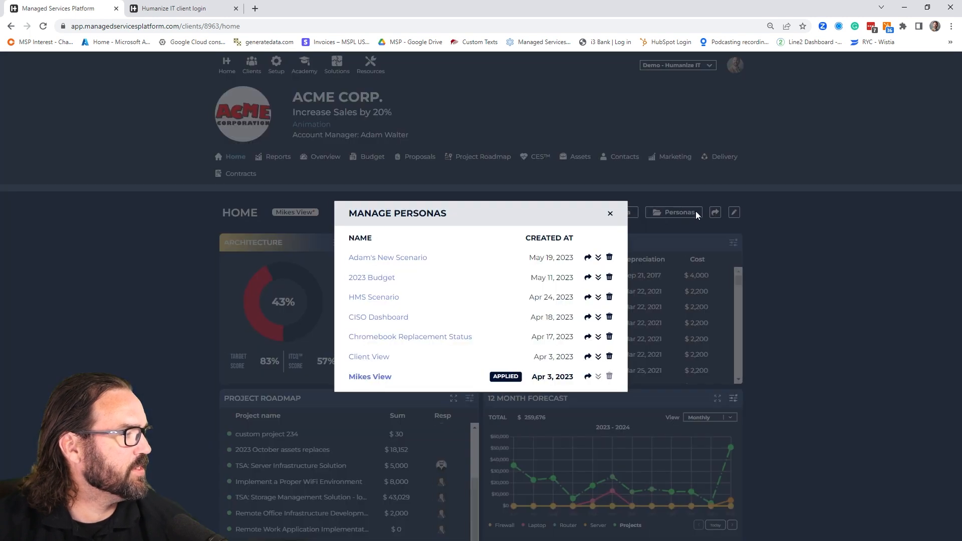
pyautogui.click(610, 214)
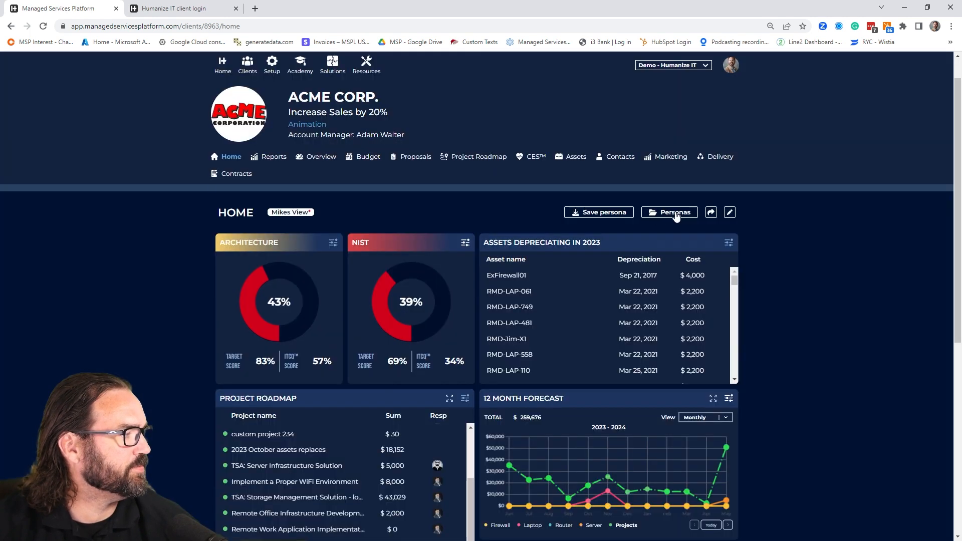
# - Check the sharing settings of the Mikes View persona for the client home screen, including its restriction and permitted email addresses
pyautogui.click(714, 212)
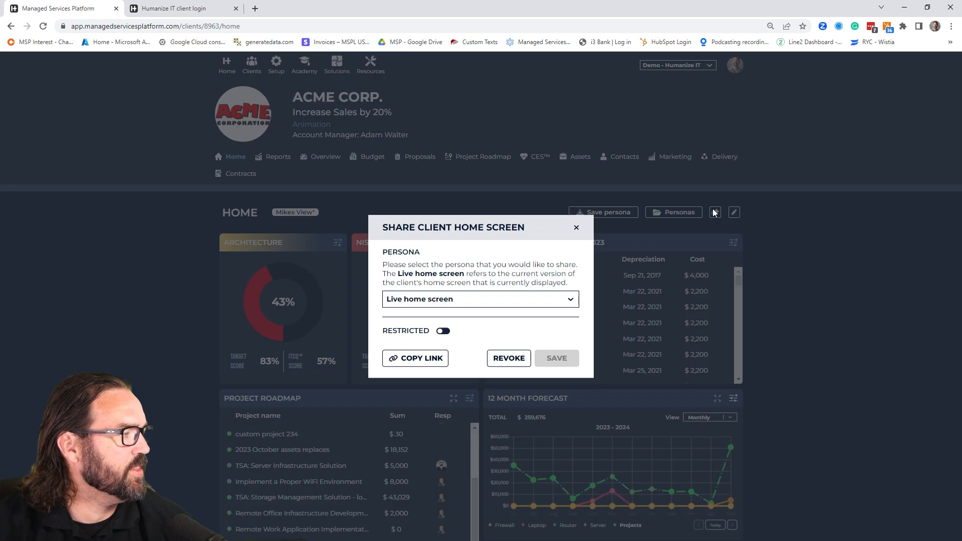
pyautogui.click(445, 303)
pyautogui.click(437, 416)
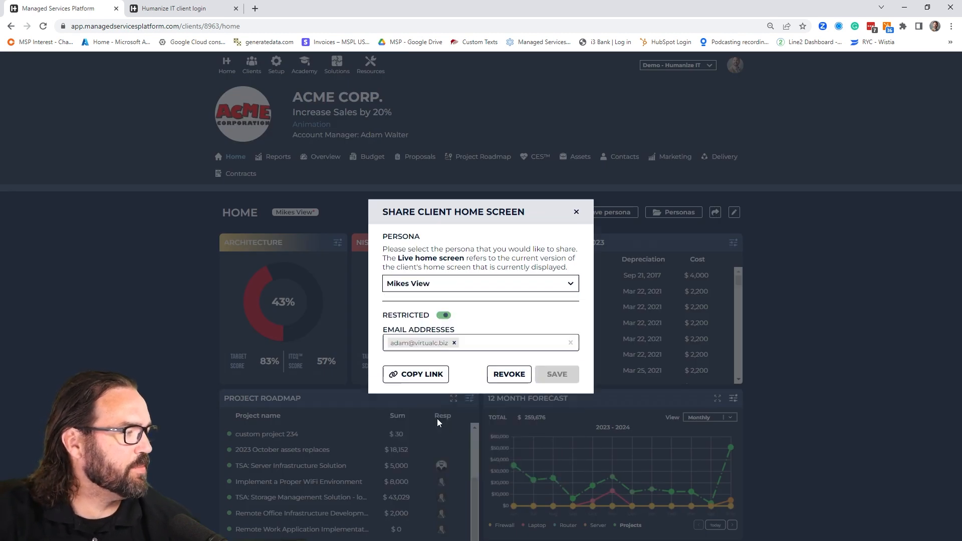
pyautogui.click(479, 344)
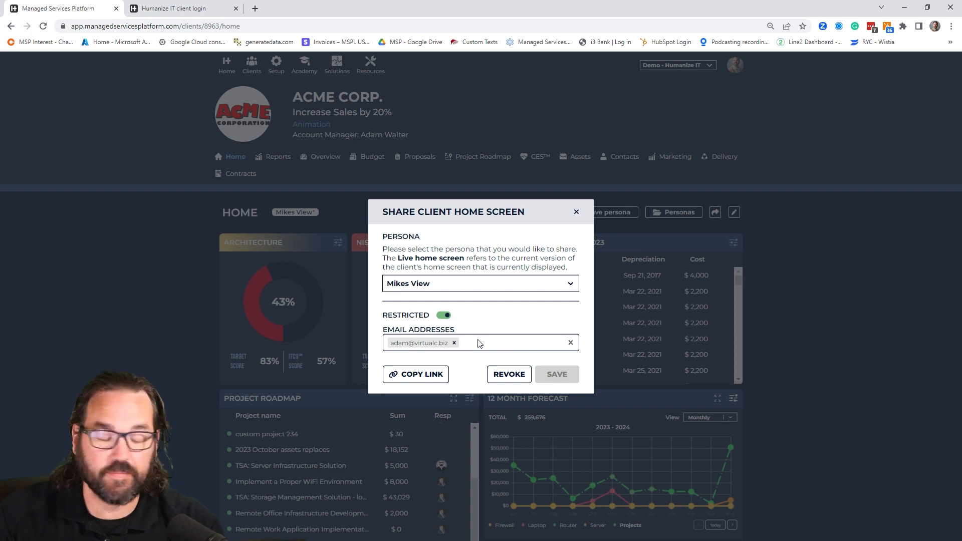
pyautogui.click(576, 219)
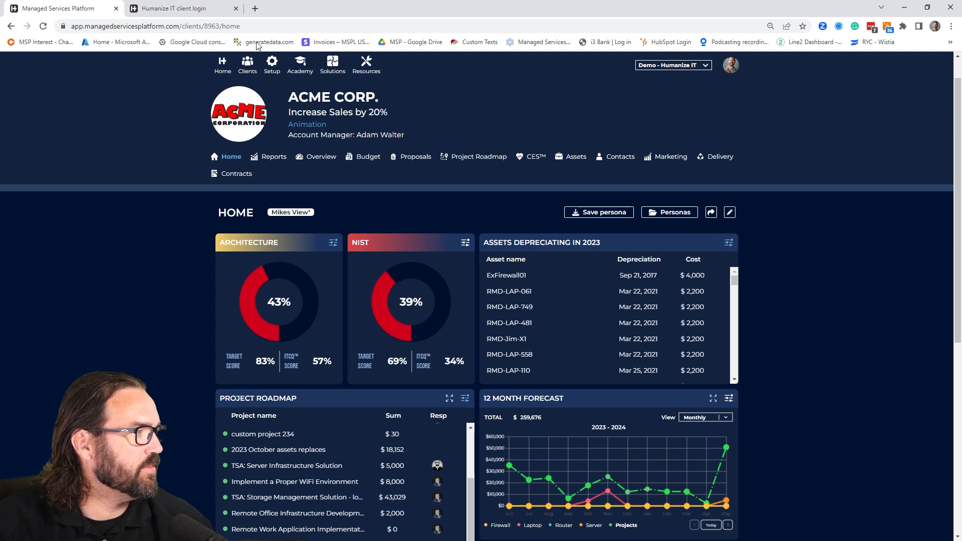
pyautogui.click(200, 8)
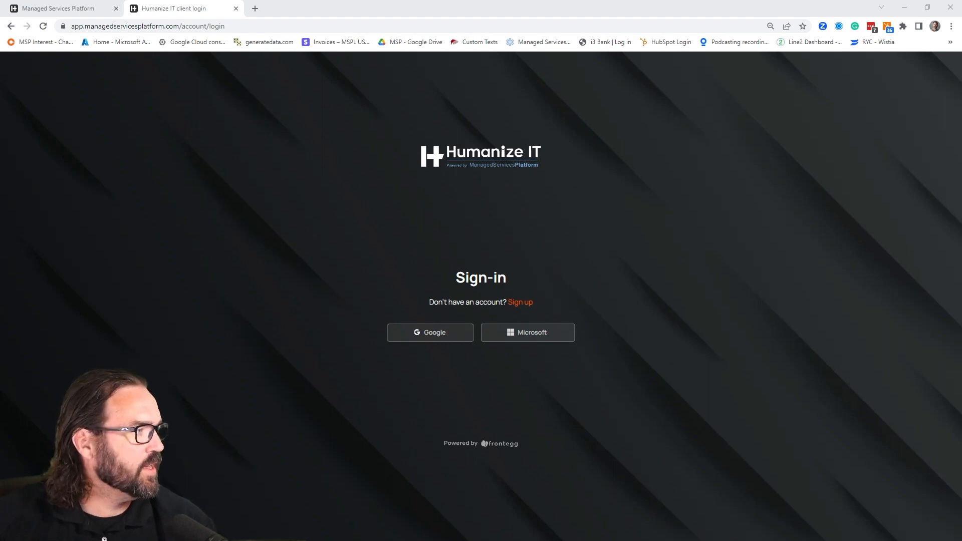
pyautogui.click(255, 9)
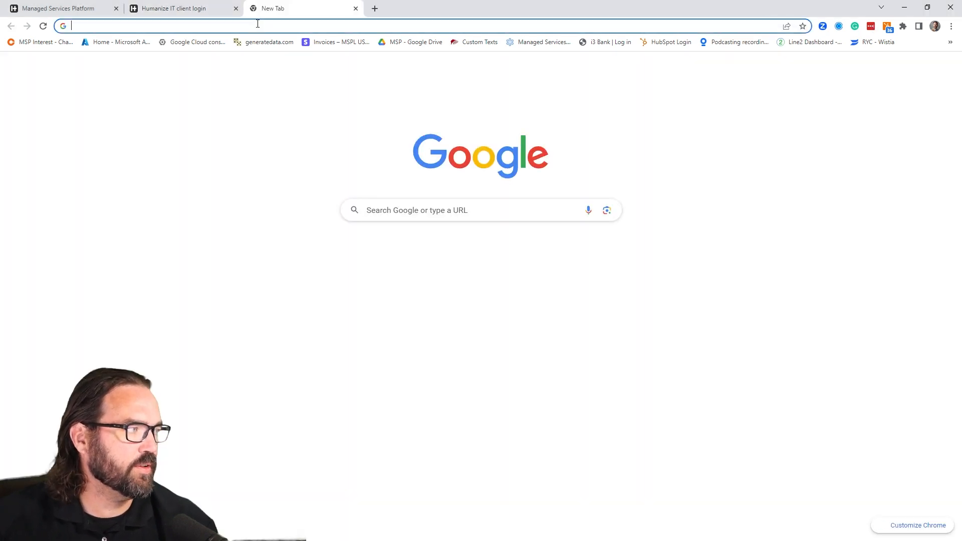
pyautogui.write('https://app.managedservicesplatform.com/client-portal')
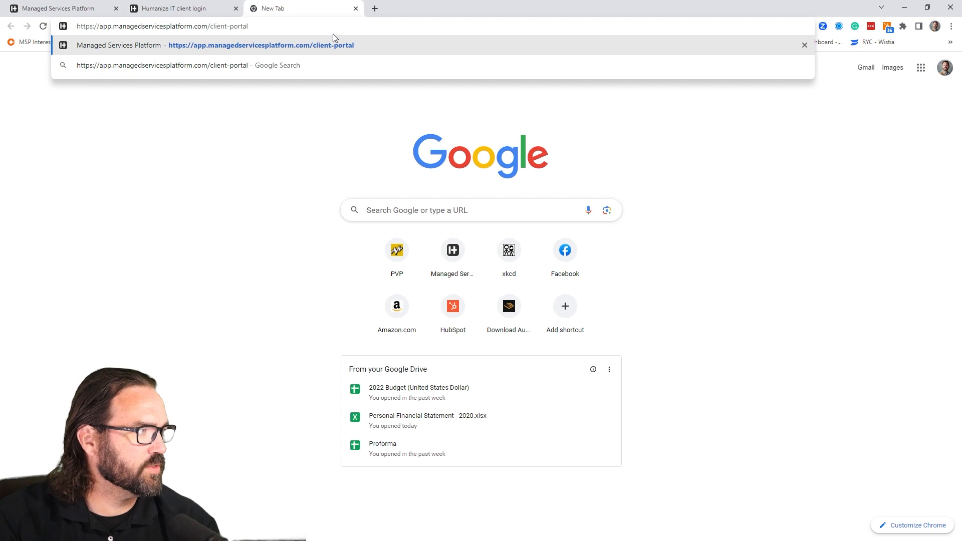
pyautogui.press('Return')
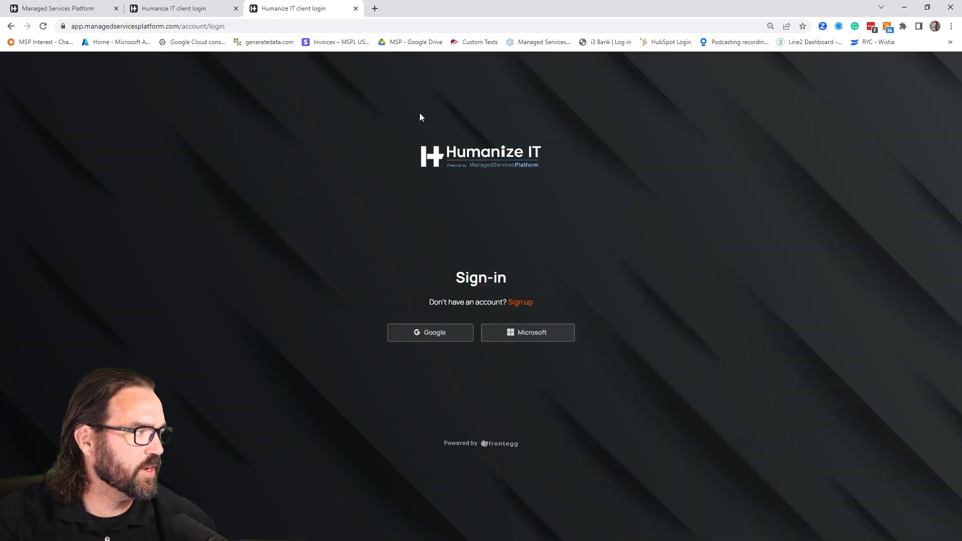
pyautogui.click(255, 29)
pyautogui.write('https://app.managedservicesplatform.com/client-portal')
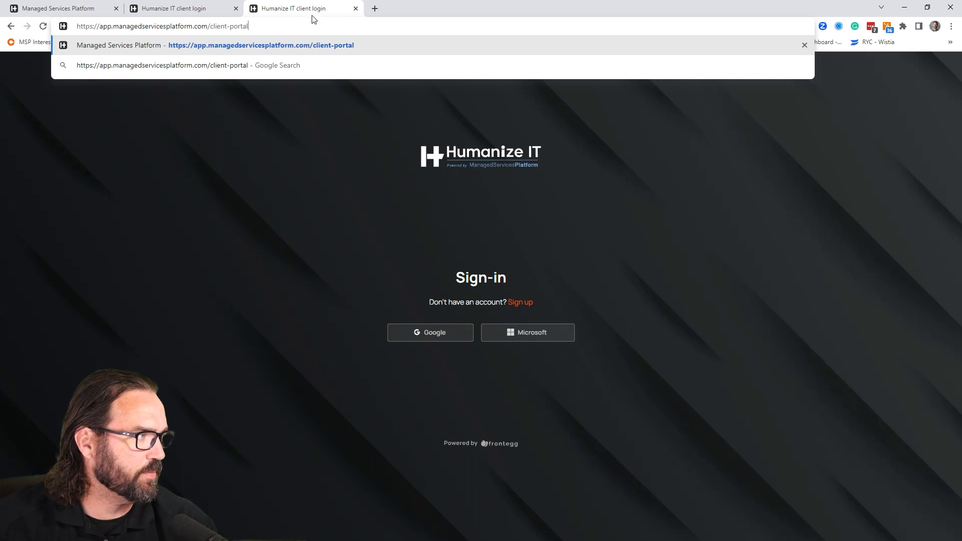
pyautogui.click(355, 8)
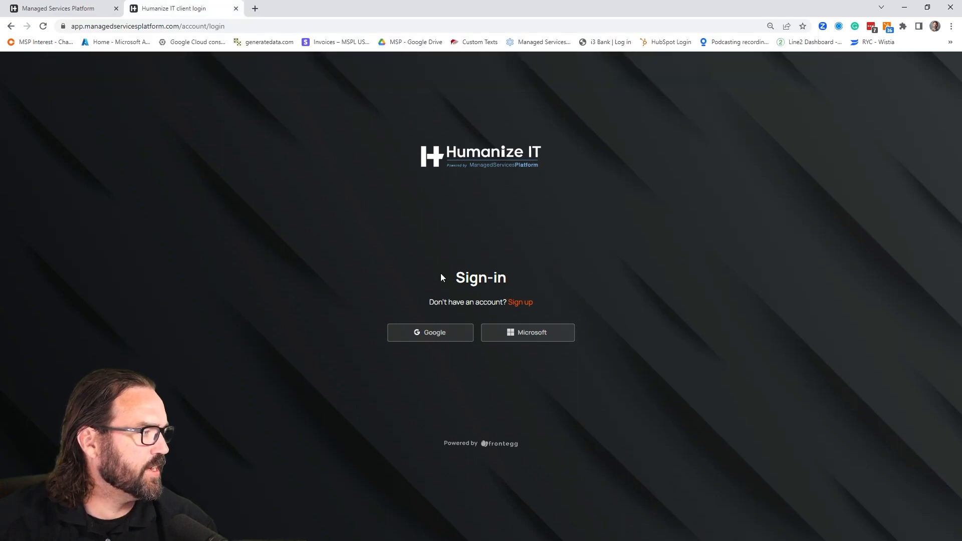
# - Sign in to the client portal with a Google account and open the shared Acme Corp. client
pyautogui.click(455, 335)
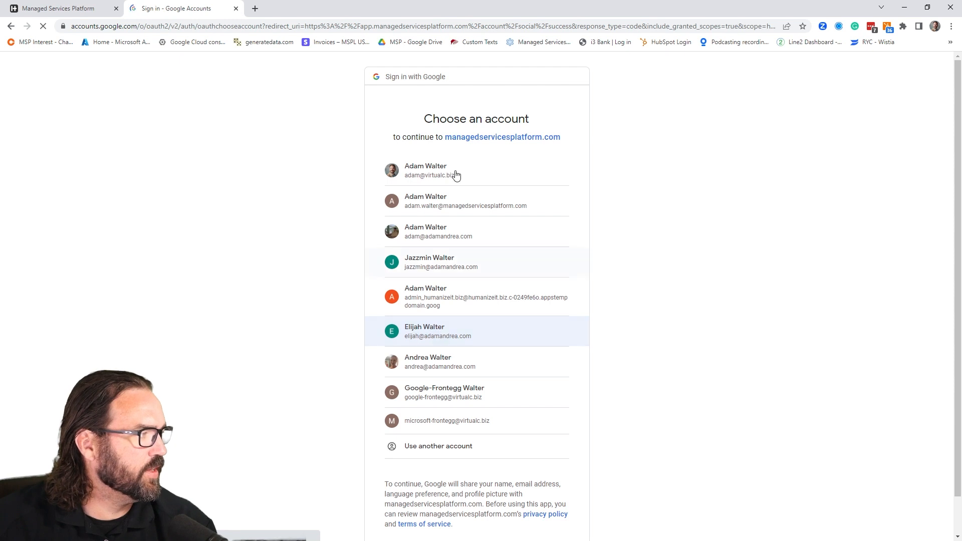
pyautogui.click(457, 173)
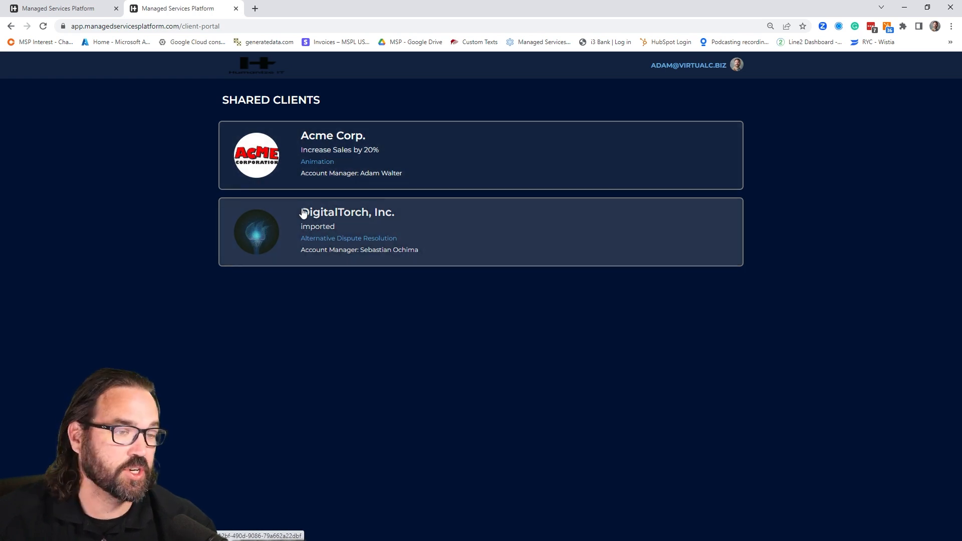
pyautogui.click(336, 145)
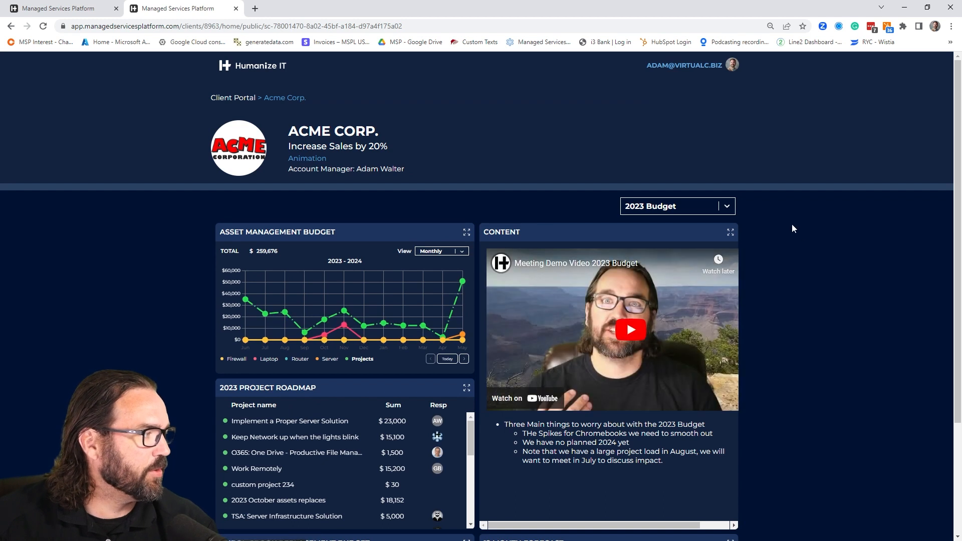
# - View the shared CISO Dashboard persona and return to the 2023 Budget persona
pyautogui.click(726, 209)
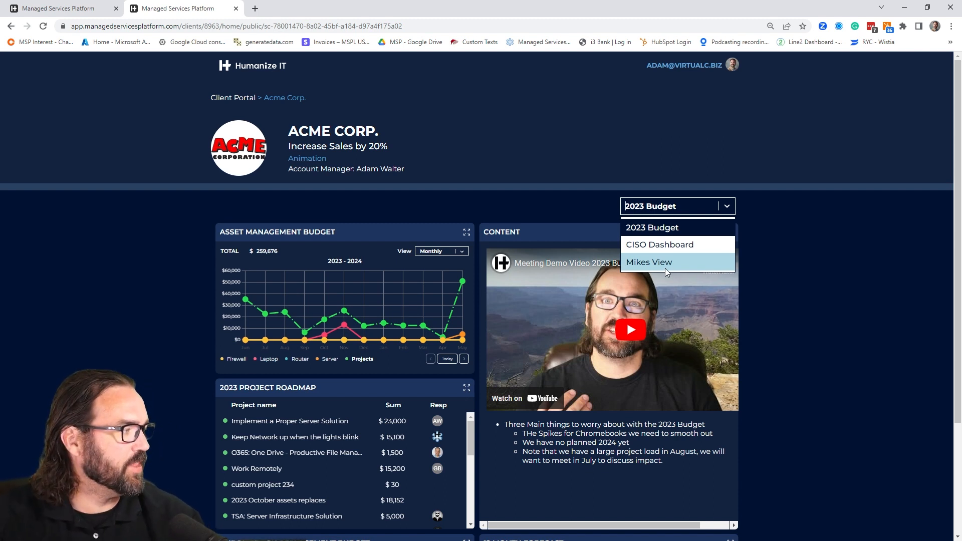
pyautogui.click(672, 244)
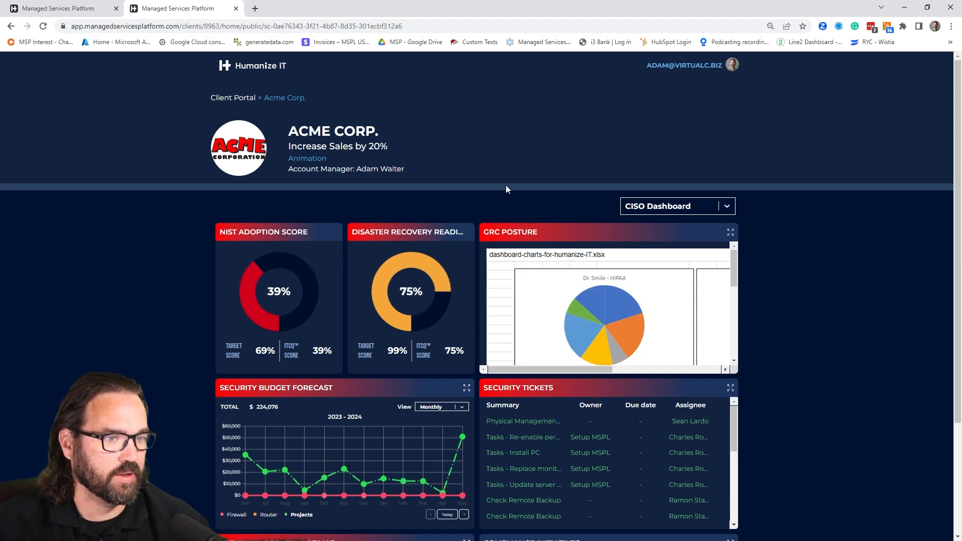
pyautogui.click(674, 214)
pyautogui.click(673, 223)
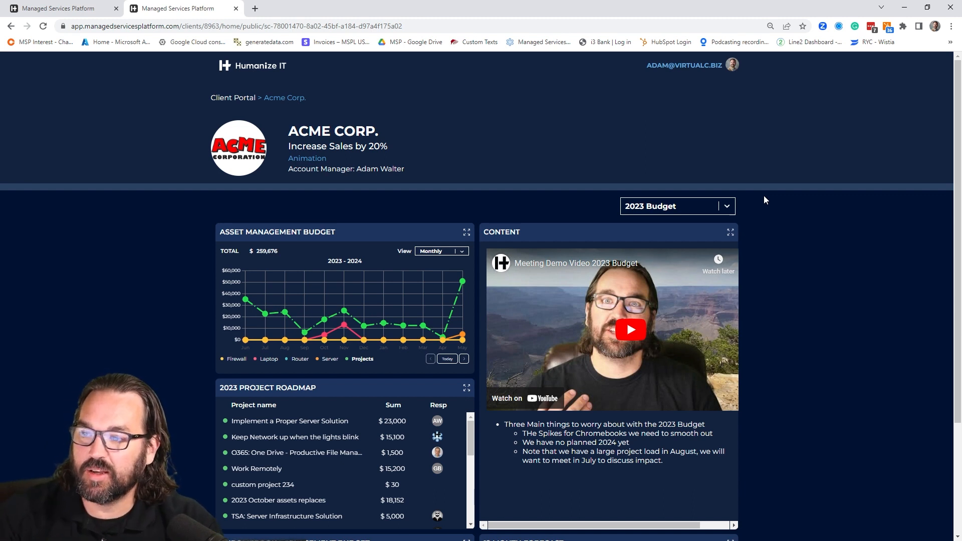
# - Switch to the Mikes View persona, examine its roadmap, forecast, PC replacement and ticket widgets, and list the shared personas again
pyautogui.click(723, 207)
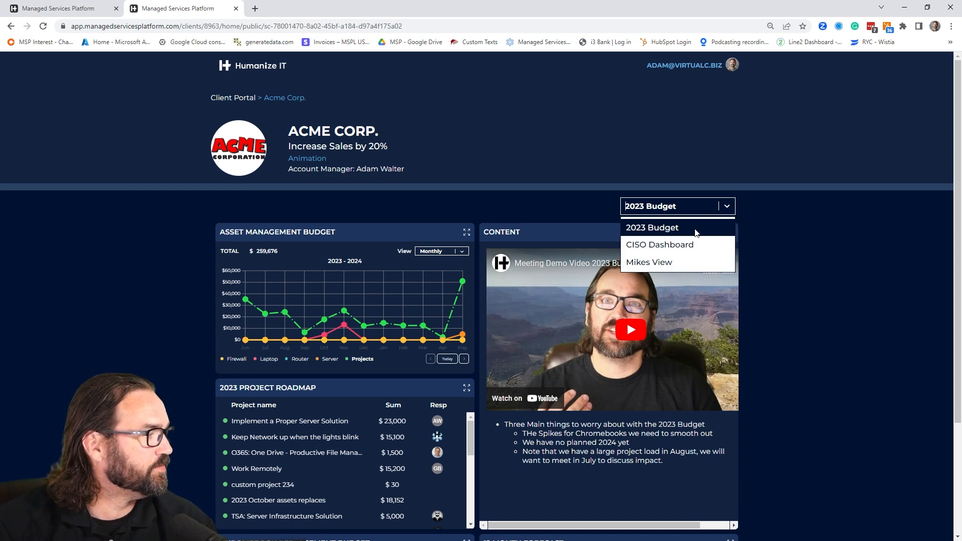
pyautogui.click(674, 263)
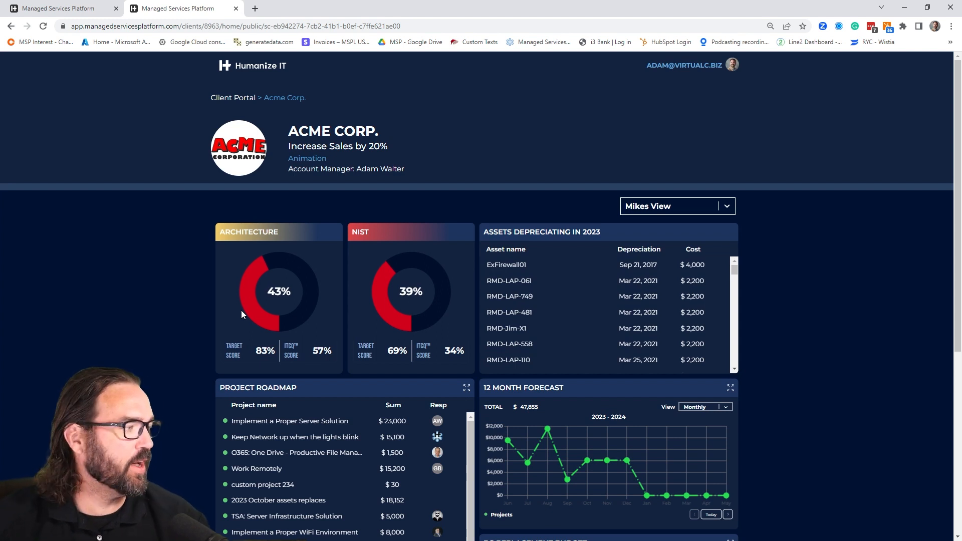
pyautogui.scroll(-2, 466, 340)
pyautogui.scroll(-3, 444, 352)
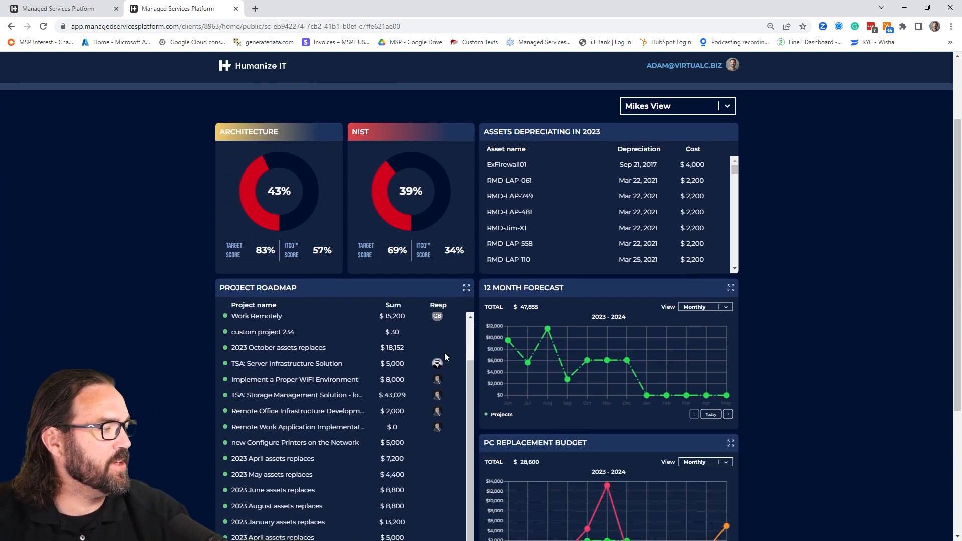
pyautogui.scroll(-4, 134, 277)
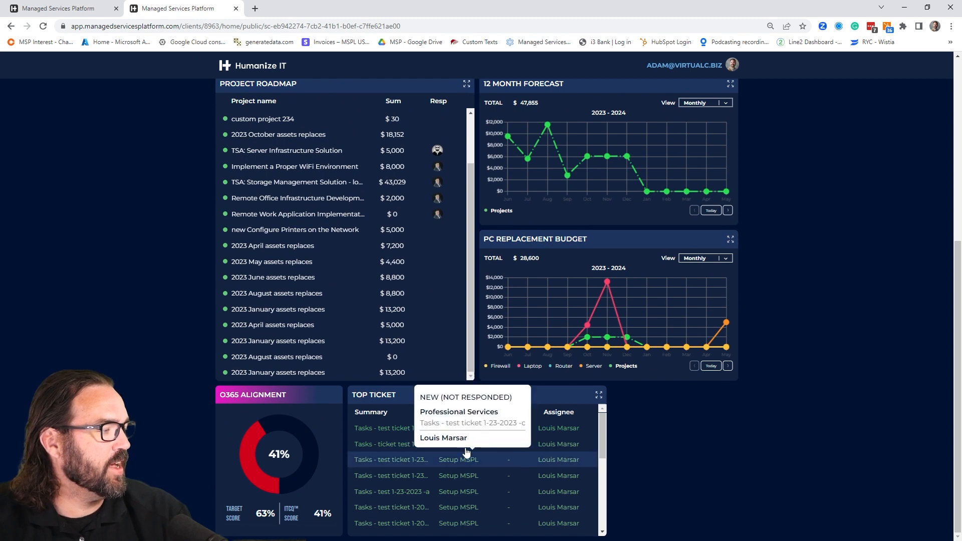
pyautogui.scroll(1, 489, 230)
pyautogui.scroll(1, 489, 229)
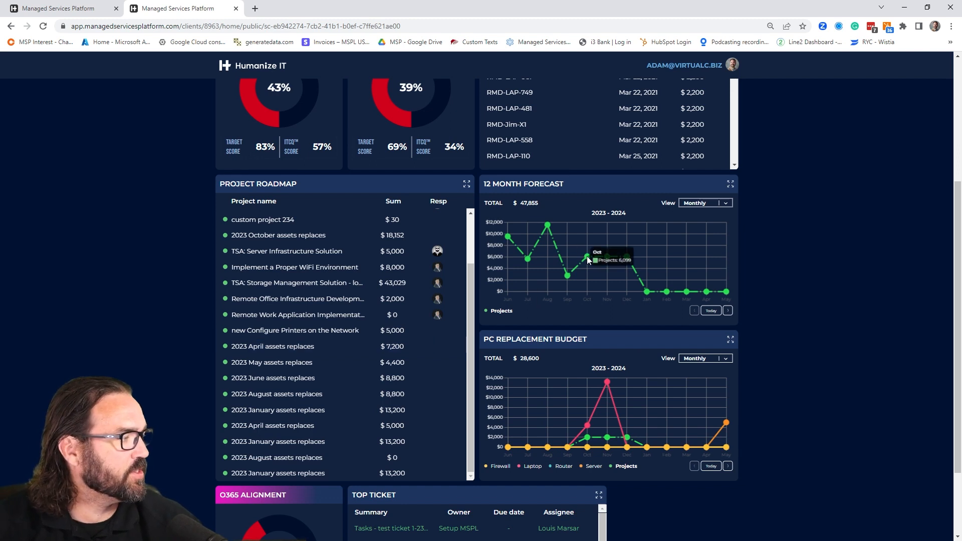
pyautogui.moveTo(292, 340)
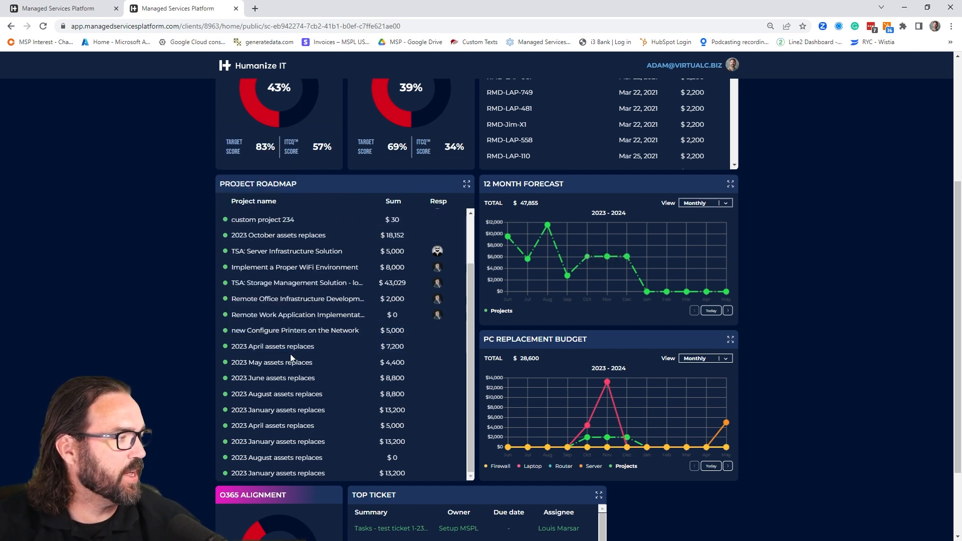
pyautogui.scroll(-2, 151, 292)
pyautogui.scroll(5, 151, 298)
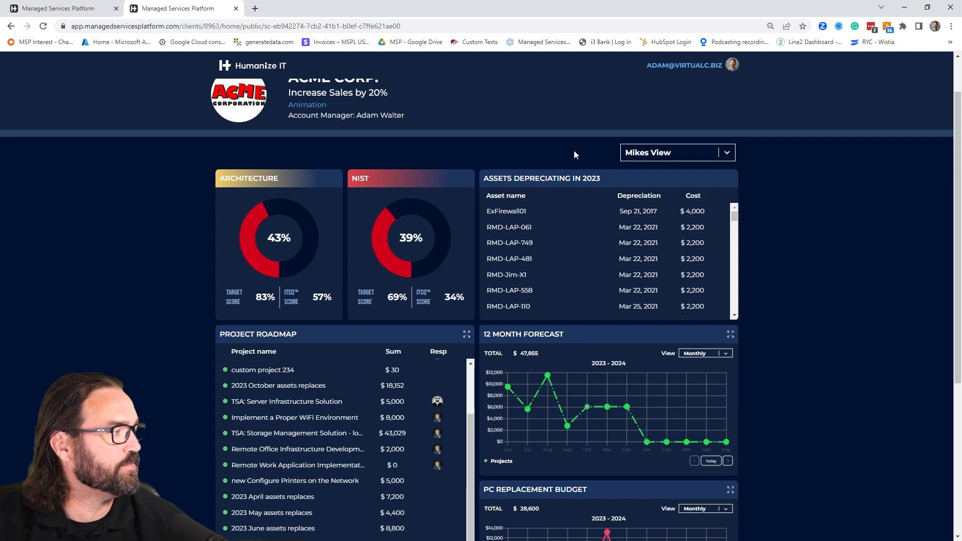
pyautogui.scroll(1, 557, 281)
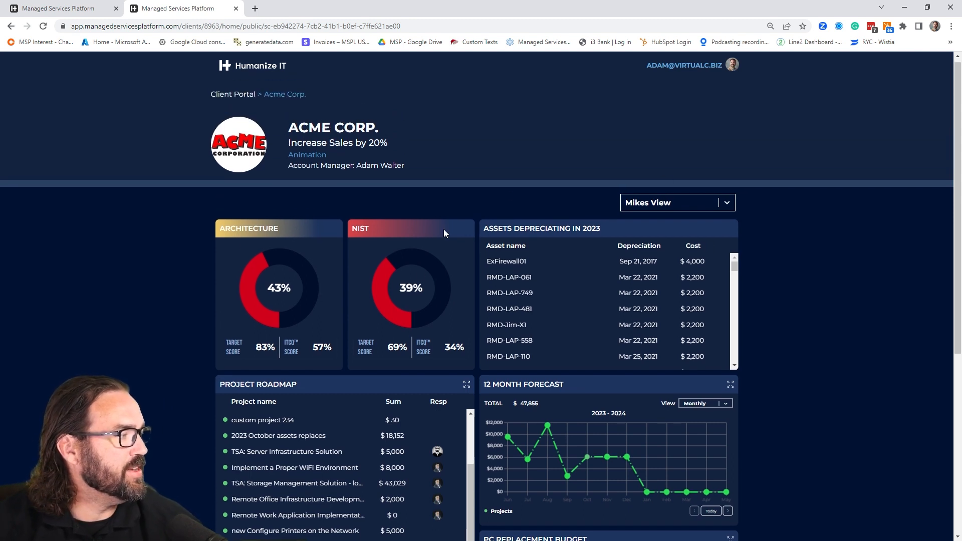
pyautogui.click(678, 200)
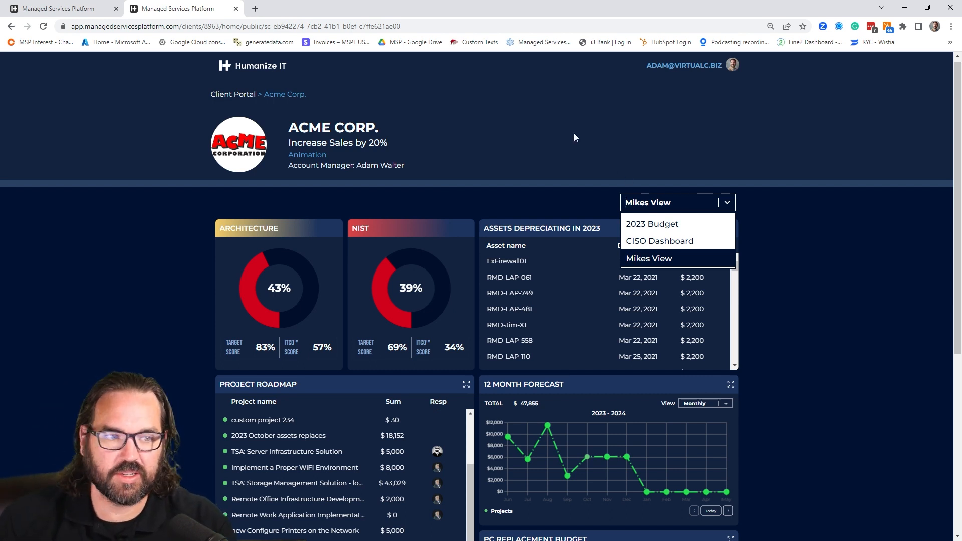
# - Return the client portal to its shared clients list and open the full client list in the provider's browser tab
pyautogui.click(240, 95)
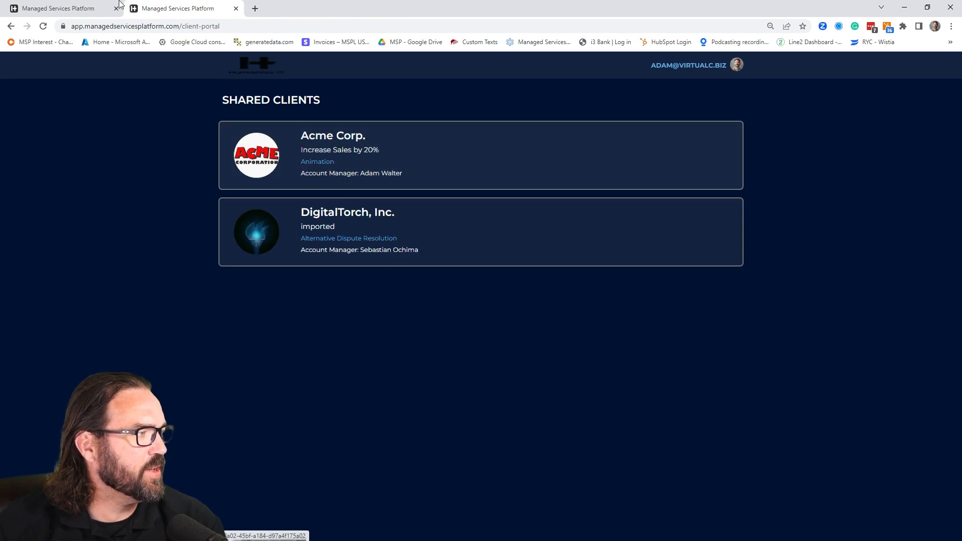
pyautogui.click(120, 5)
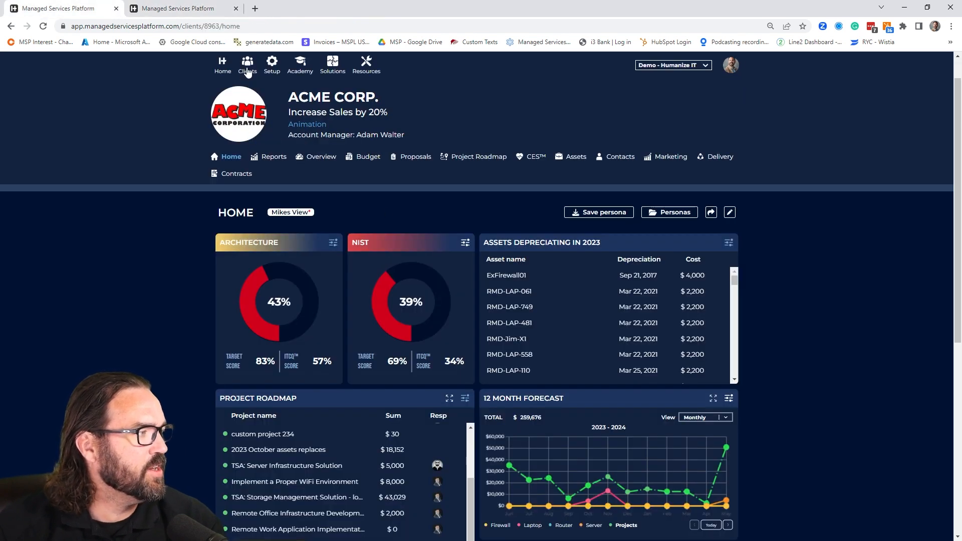
pyautogui.click(247, 73)
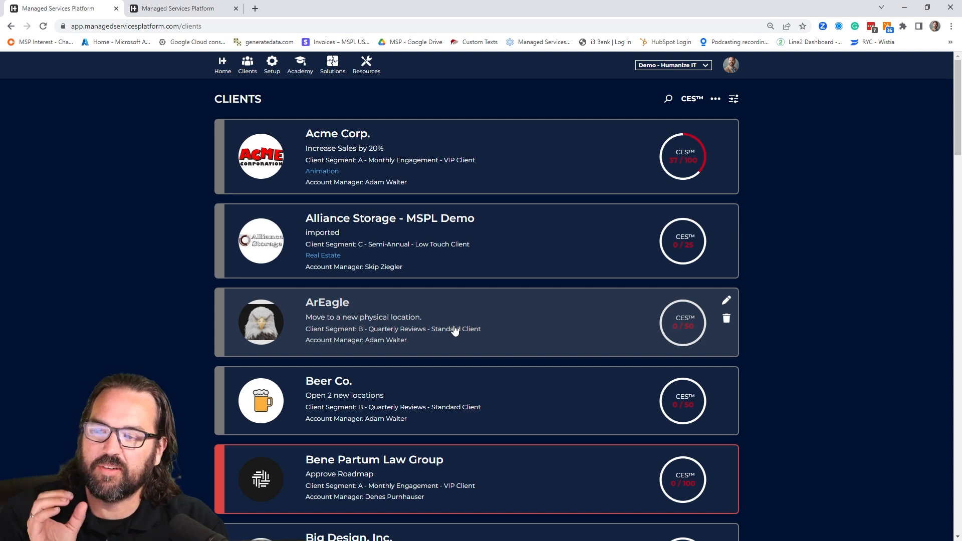
# - Filter the clients by the type Lead and open DigitalTorch, Inc
pyautogui.click(736, 100)
pyautogui.click(685, 133)
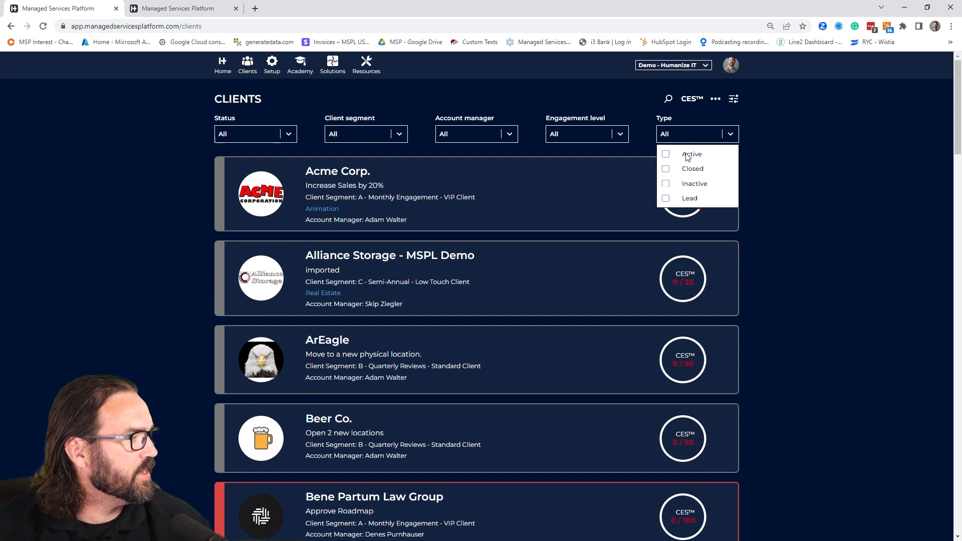
pyautogui.click(685, 199)
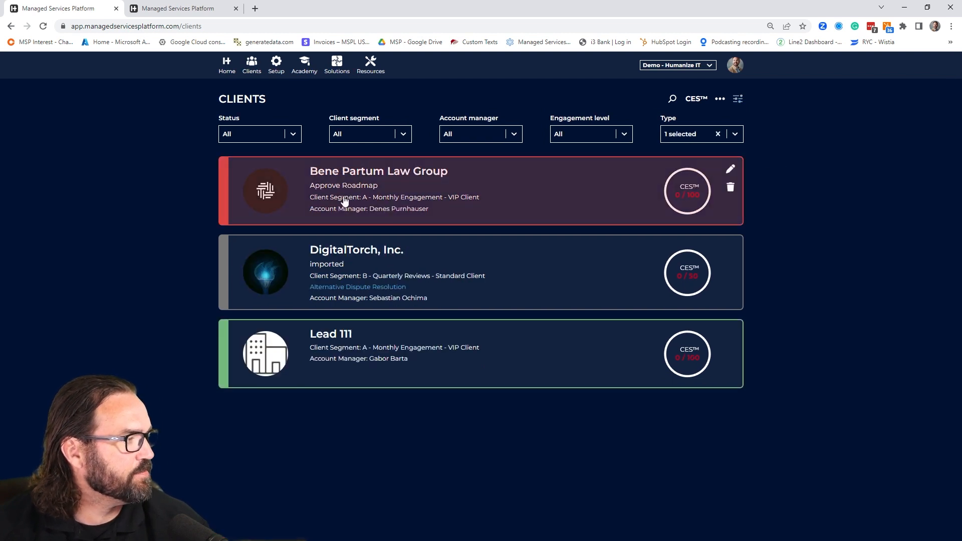
pyautogui.click(349, 263)
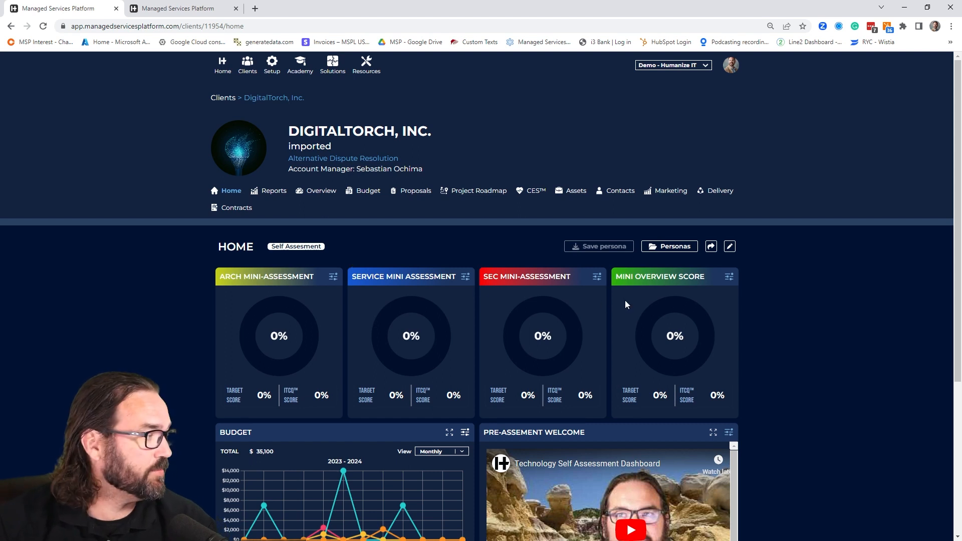
# - Examine the mini-assessment, budget, roadmap and welcome widgets on DigitalTorch's home dashboard
pyautogui.scroll(-1, 751, 331)
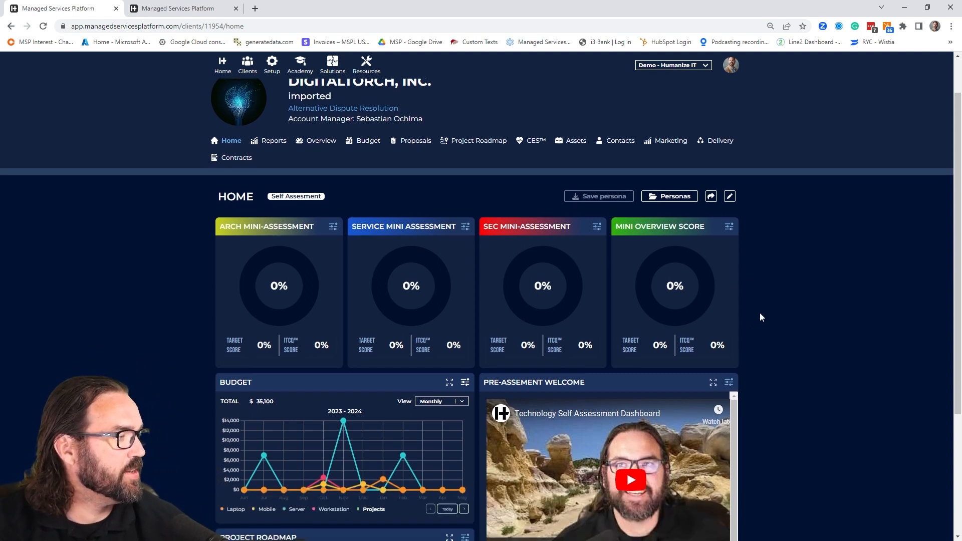
pyautogui.scroll(-2, 761, 348)
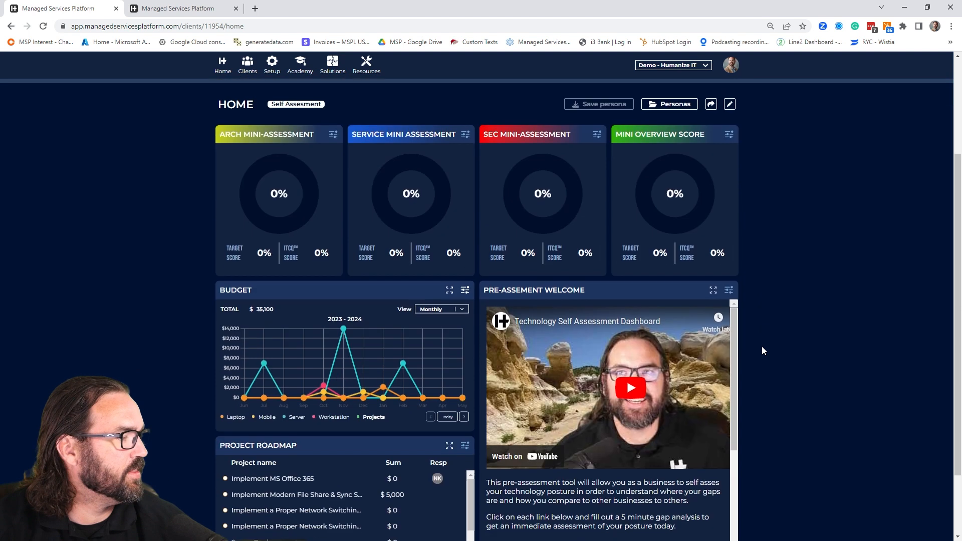
pyautogui.scroll(-2, 761, 347)
pyautogui.scroll(2, 761, 347)
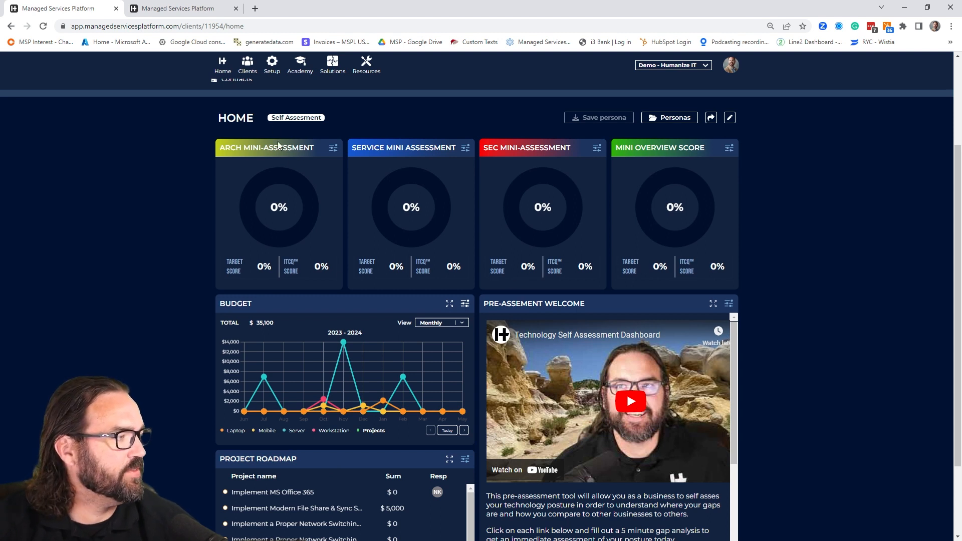
pyautogui.scroll(1, 196, 224)
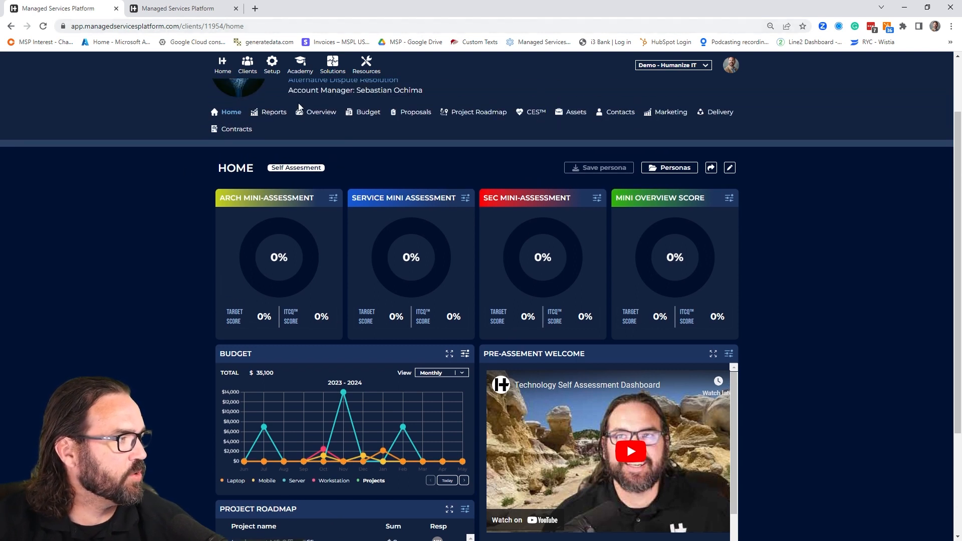
# - Open the HIT IT Services Mini- Assessment 002 report from DigitalTorch's reports
pyautogui.click(276, 113)
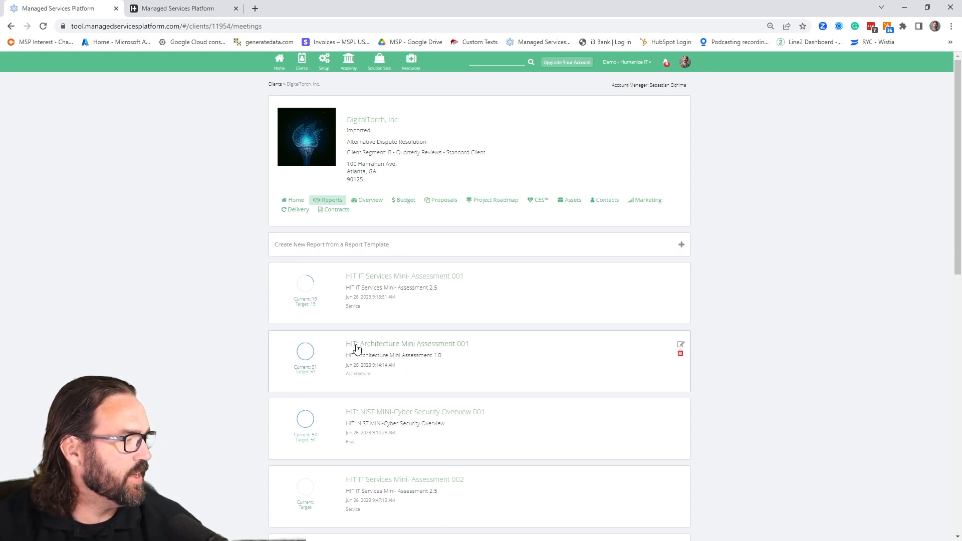
pyautogui.scroll(-2, 386, 336)
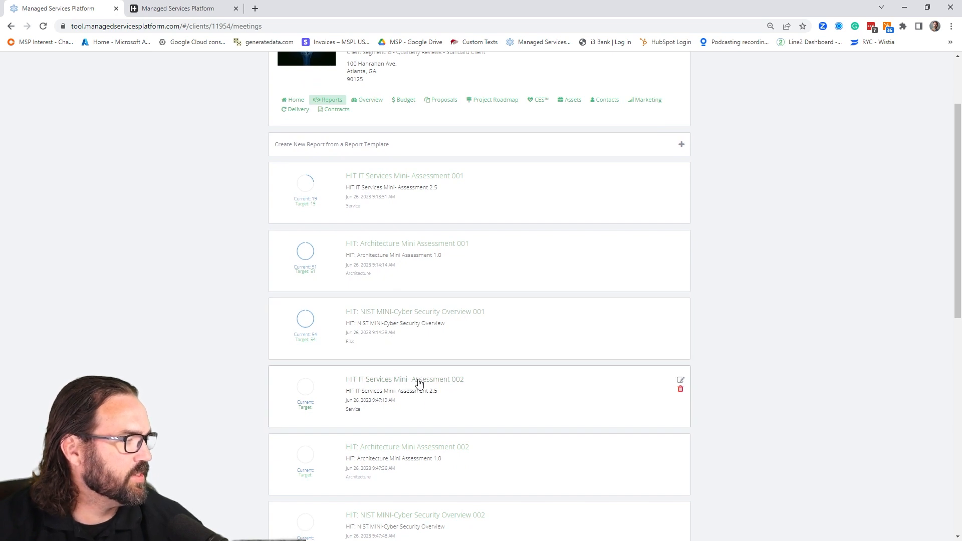
pyautogui.click(415, 383)
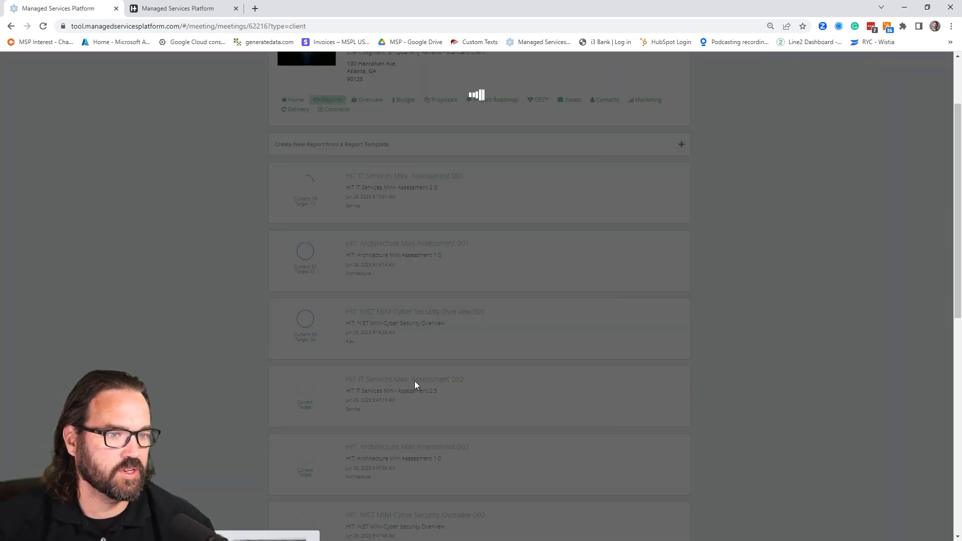
# - Display the share link for the report's Services Assessment scorecard at Types of User Support and close it
pyautogui.scroll(-5, 279, 345)
pyautogui.scroll(-15, 279, 344)
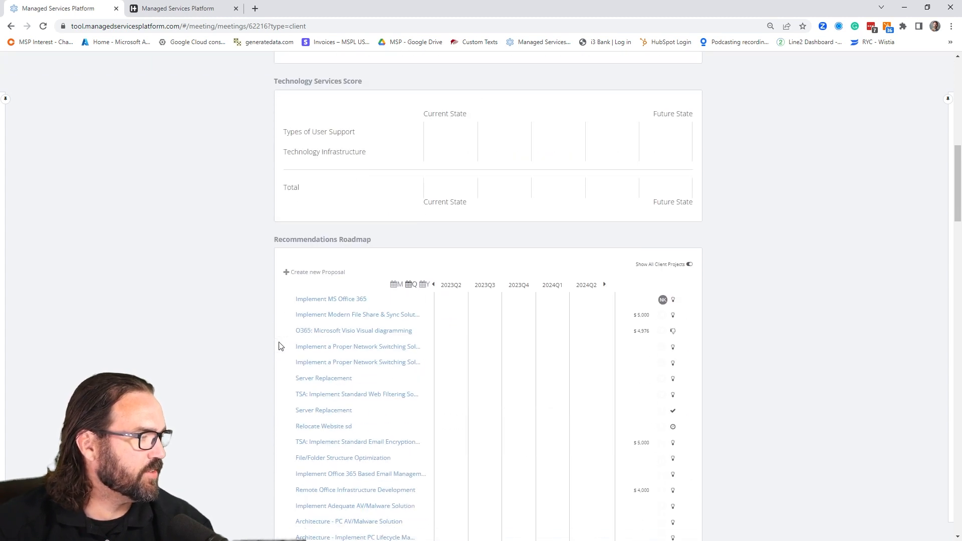
pyautogui.scroll(-2, 279, 344)
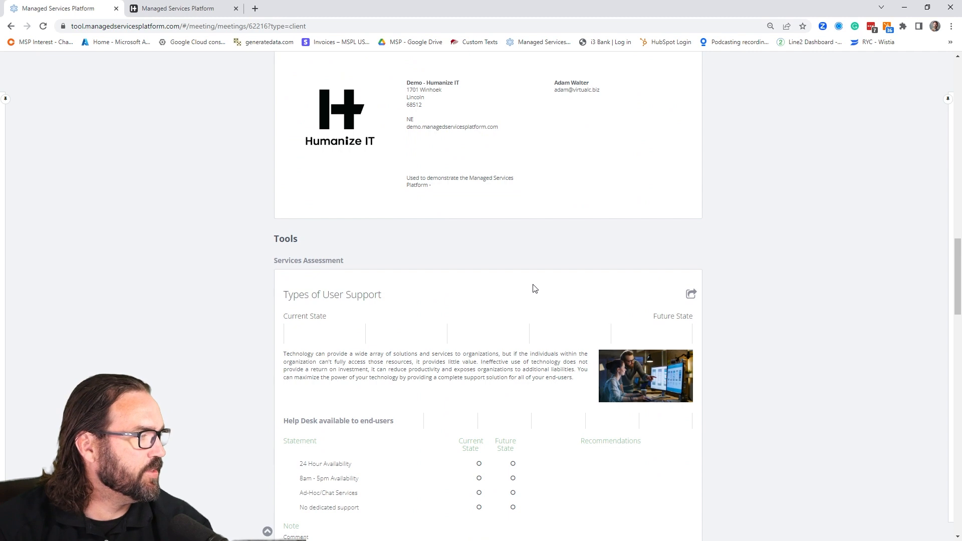
pyautogui.click(691, 295)
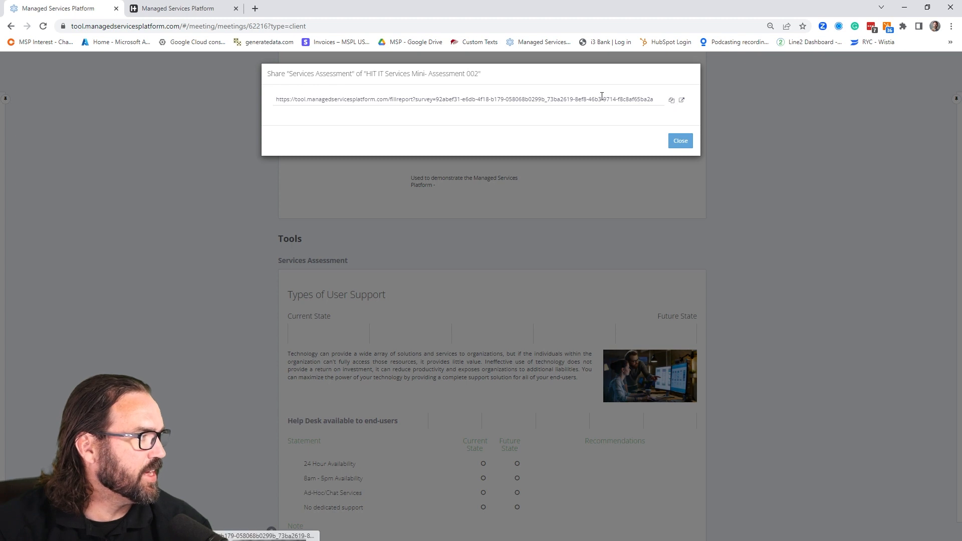
pyautogui.click(676, 142)
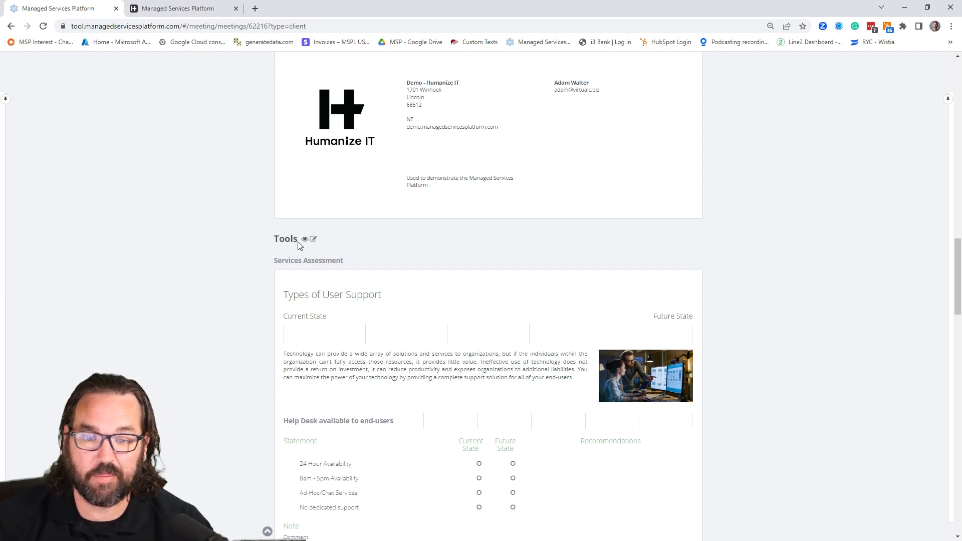
# - Leave the assessment report and return to DigitalTorch's home dashboard
pyautogui.scroll(20, 307, 219)
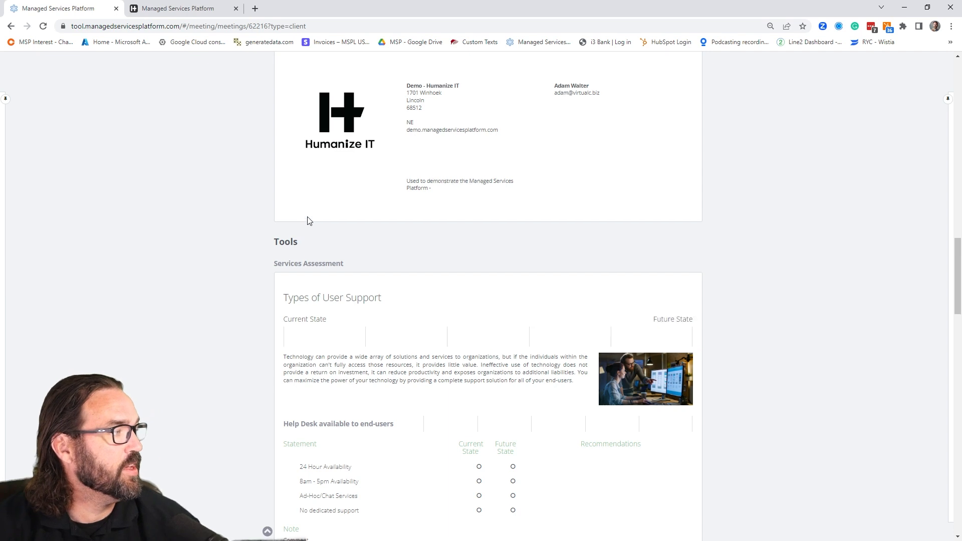
pyautogui.scroll(3, 307, 220)
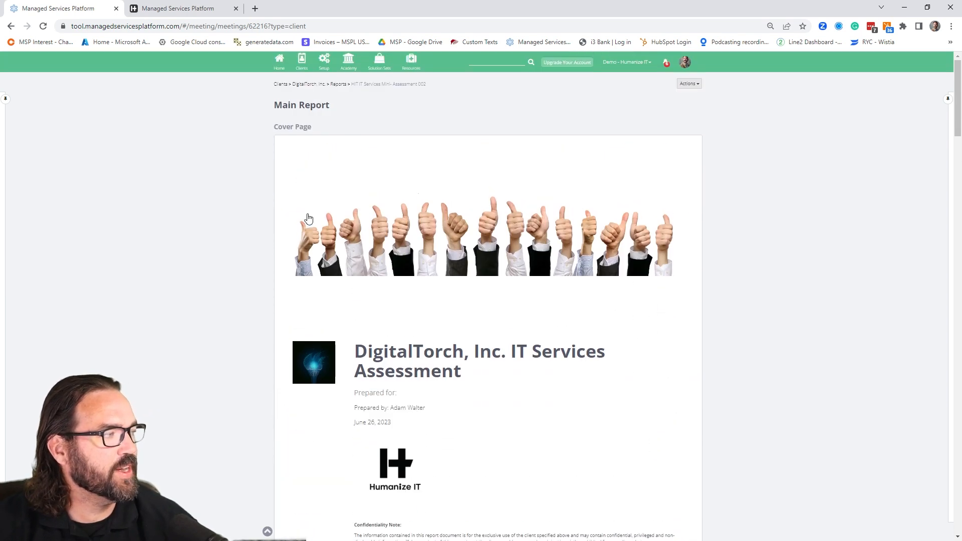
pyautogui.moveTo(160, 17)
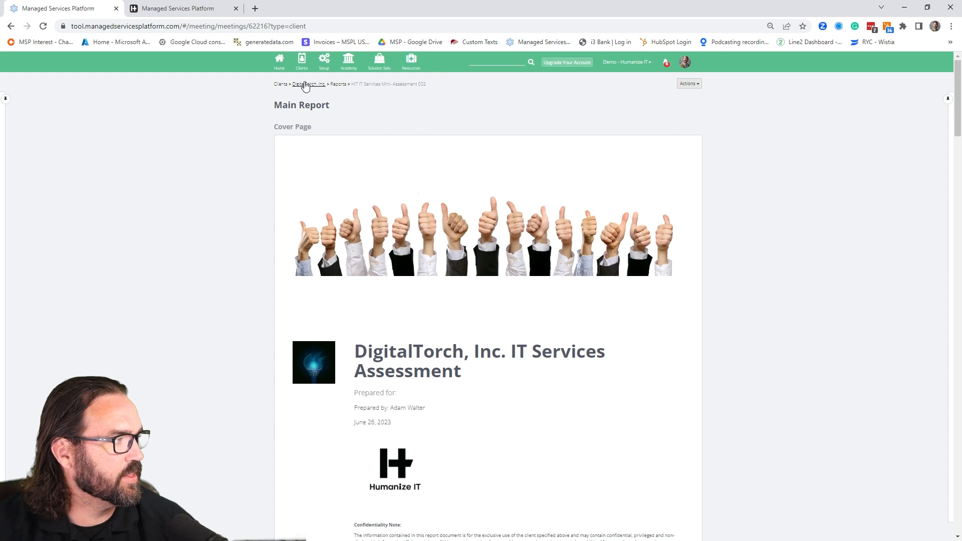
pyautogui.click(301, 85)
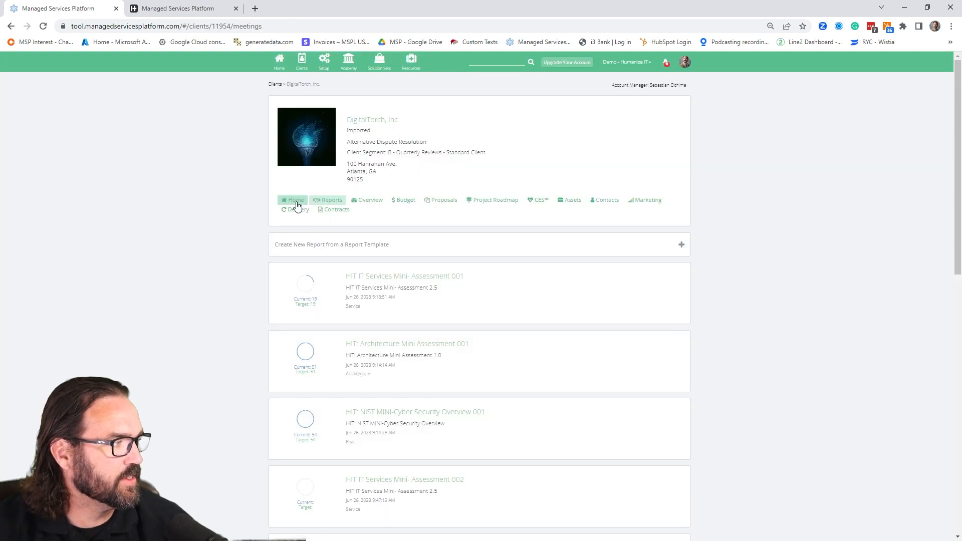
pyautogui.click(296, 205)
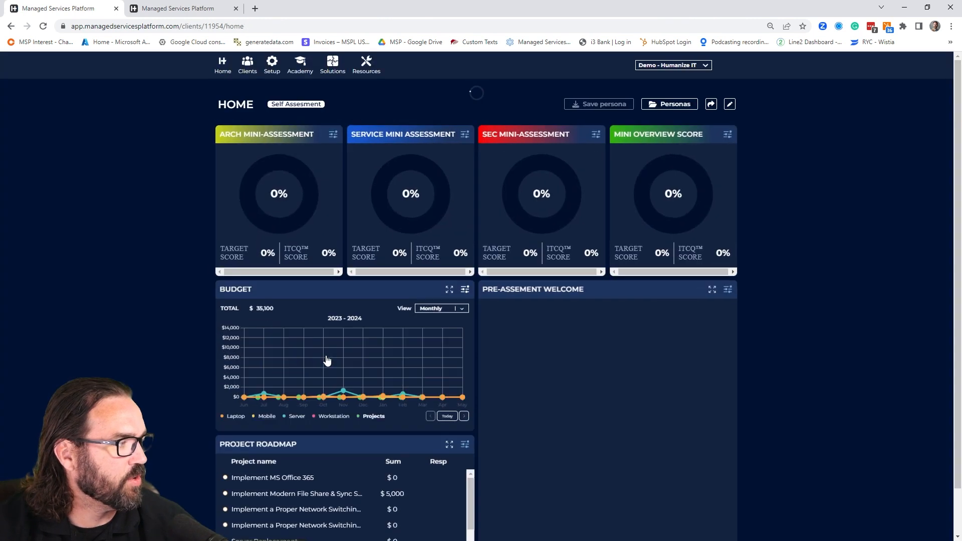
# - Check which meeting report is selected in the Arch Mini-Assessment widget's filters and cancel the dialog
pyautogui.click(332, 279)
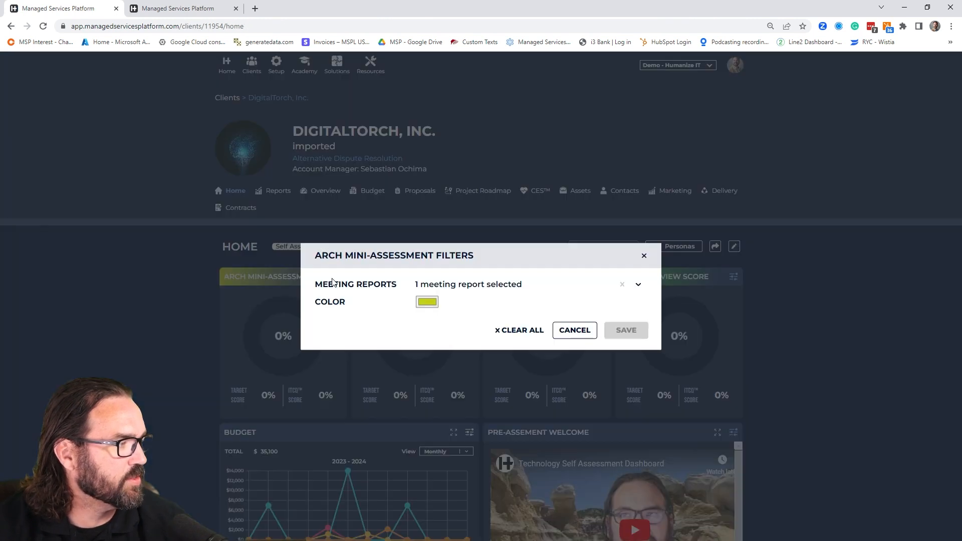
pyautogui.click(422, 287)
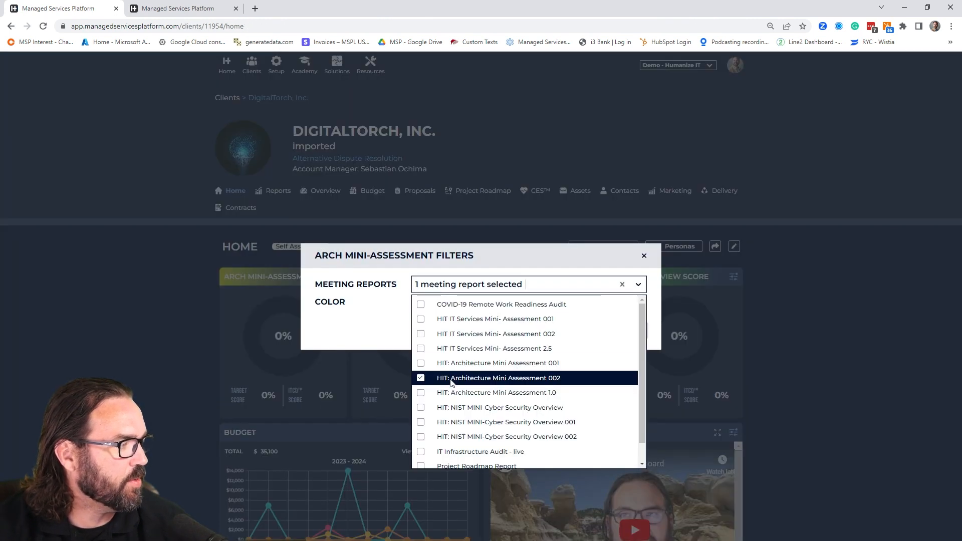
pyautogui.click(338, 348)
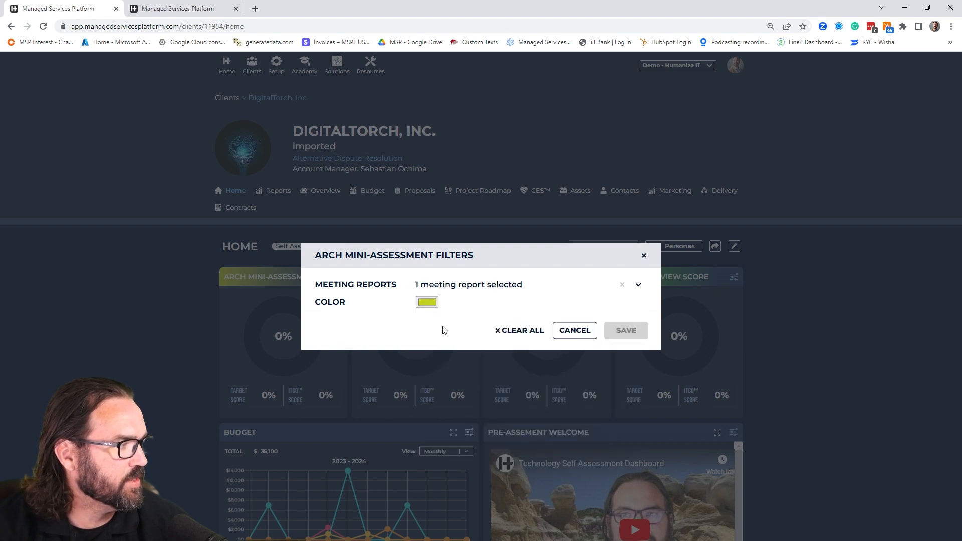
pyautogui.click(575, 330)
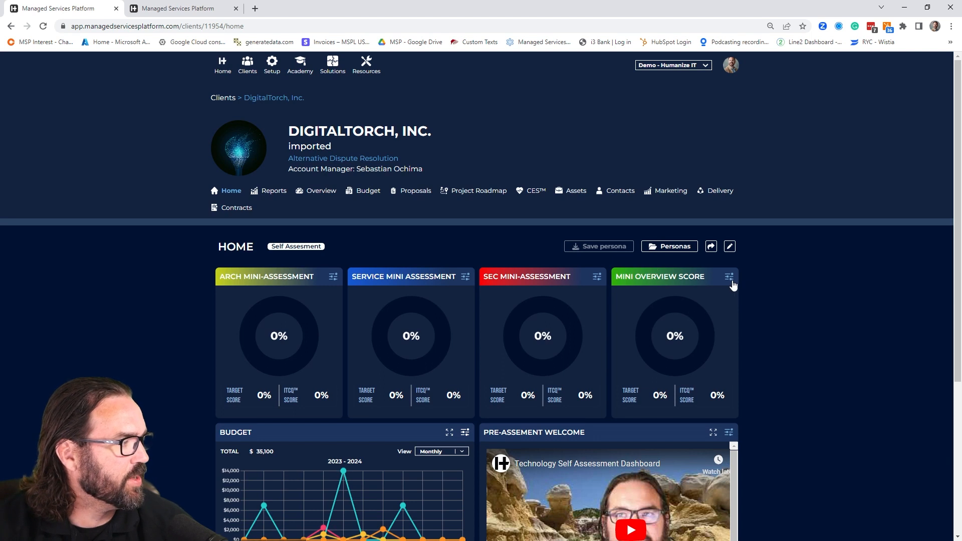
# - Check which meeting reports are selected in the Mini Overview Score widget's filters and cancel the dialog
pyautogui.click(731, 280)
pyautogui.click(514, 286)
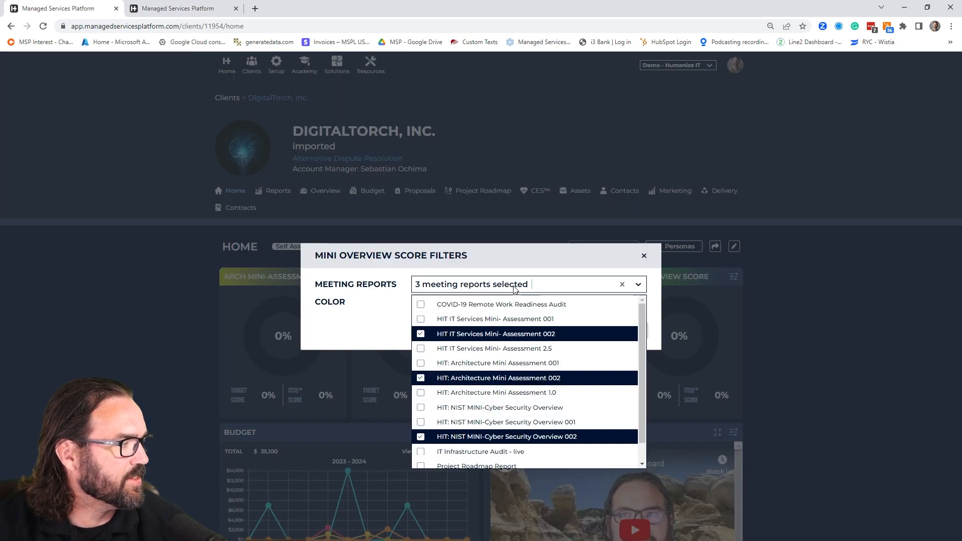
pyautogui.click(362, 348)
pyautogui.click(576, 330)
# - Review the Pre-Assement Welcome widget's video, text and three mini-assessment links in its content editor, and cancel the editing
pyautogui.scroll(-2, 315, 328)
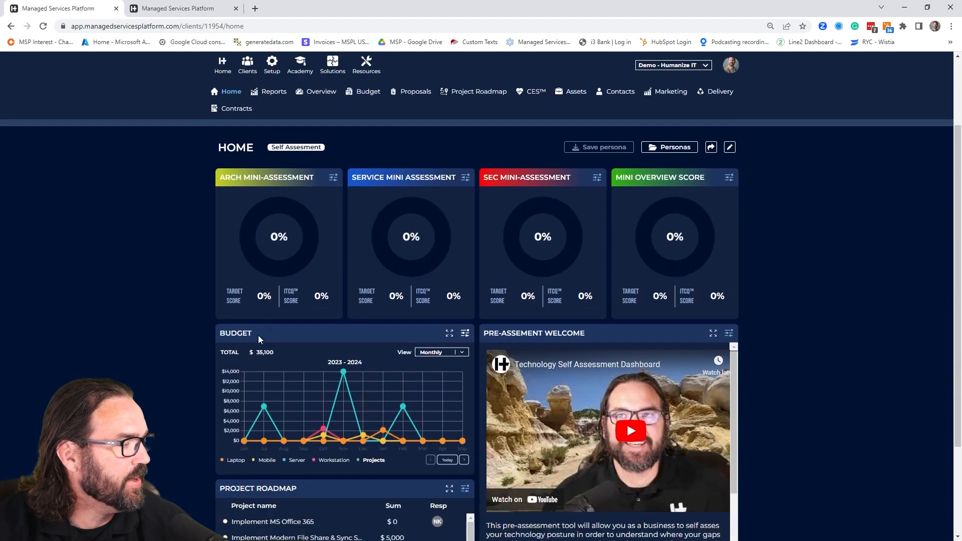
pyautogui.scroll(-2, 258, 339)
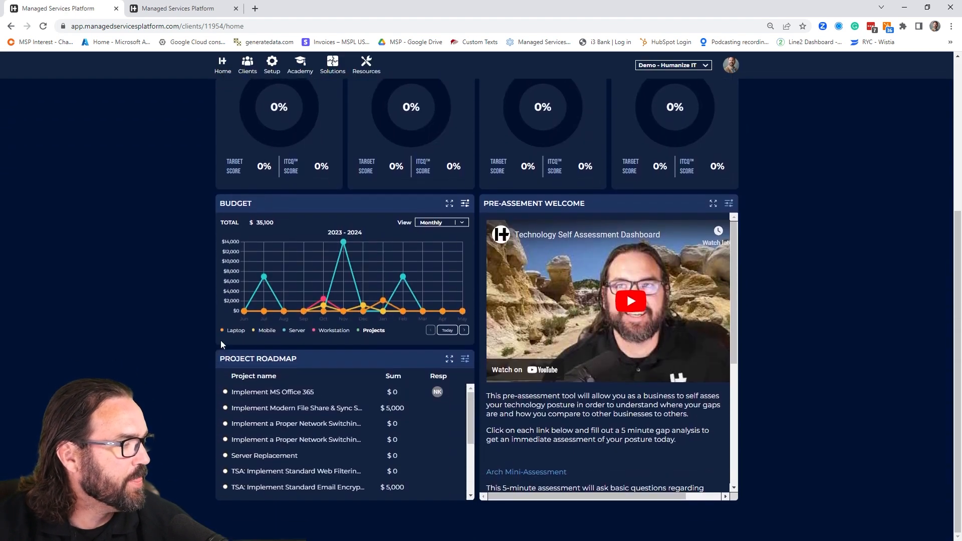
pyautogui.click(729, 203)
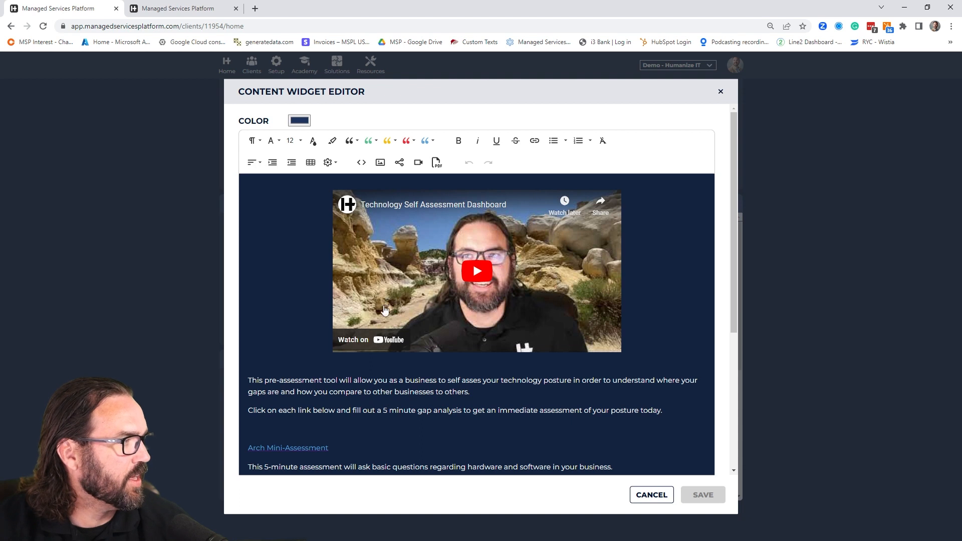
pyautogui.scroll(-3, 391, 359)
pyautogui.scroll(-1, 350, 340)
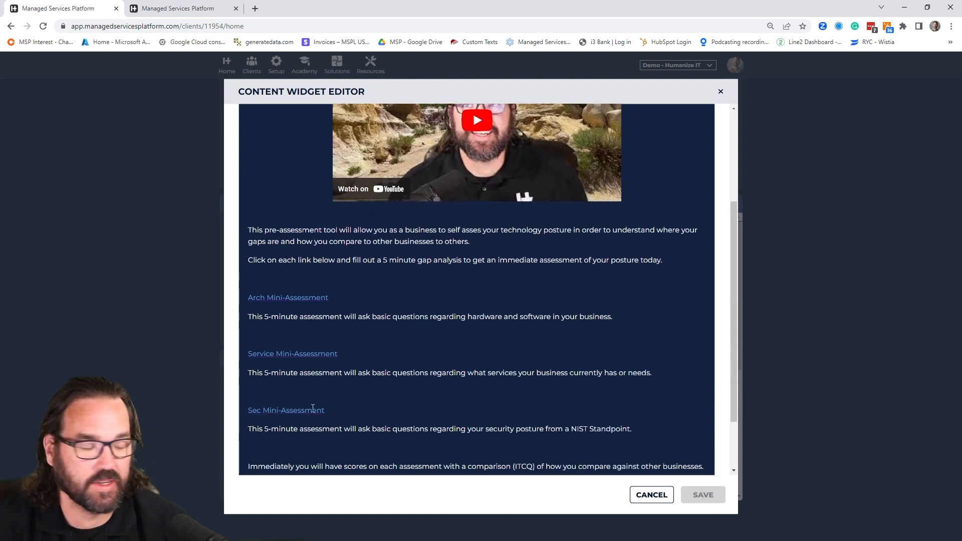
pyautogui.click(351, 299)
pyautogui.click(346, 354)
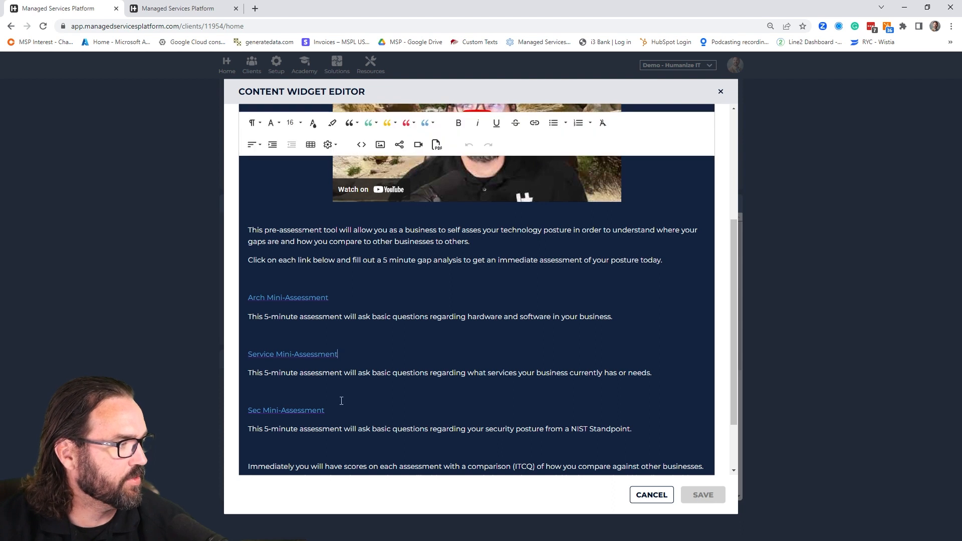
pyautogui.click(656, 495)
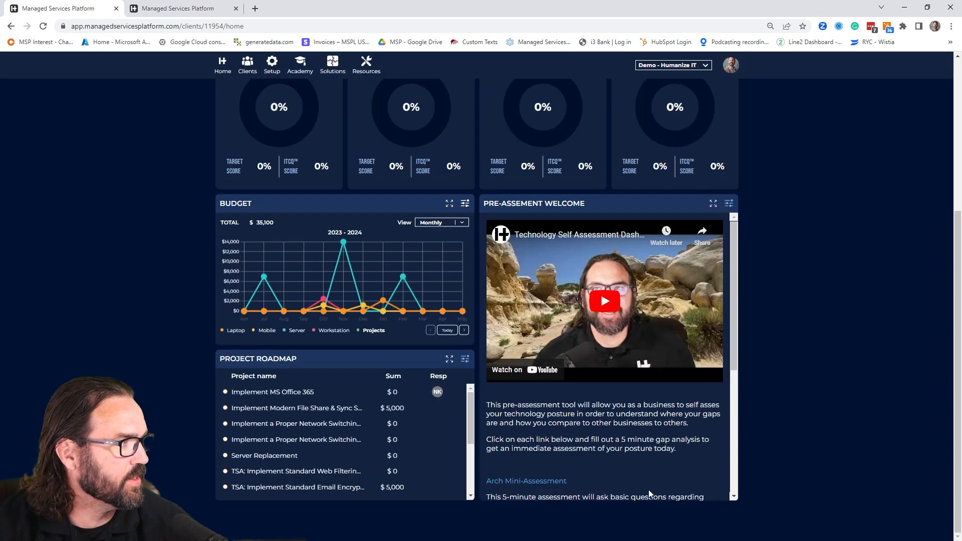
# - Switch to the client portal tab and open the shared DigitalTorch, Inc. client
pyautogui.click(179, 8)
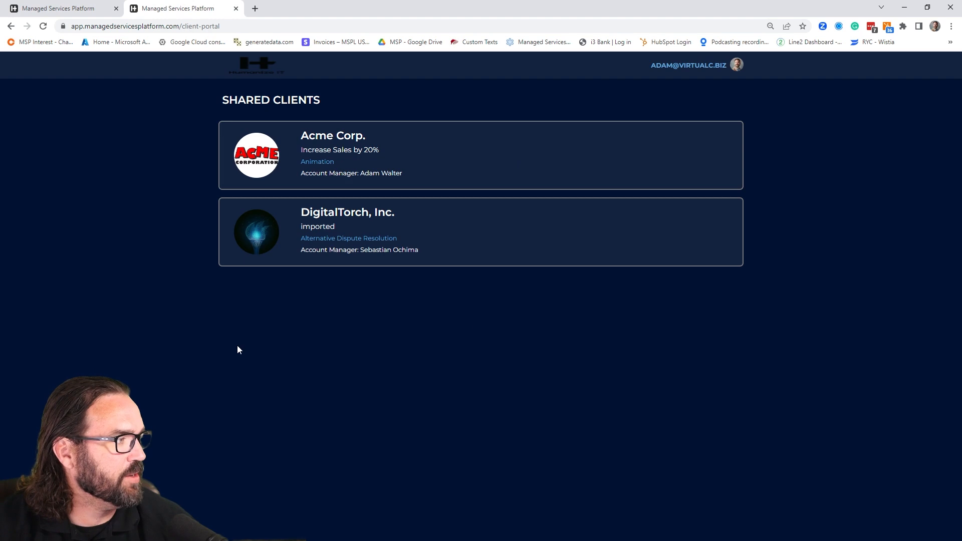
pyautogui.click(356, 238)
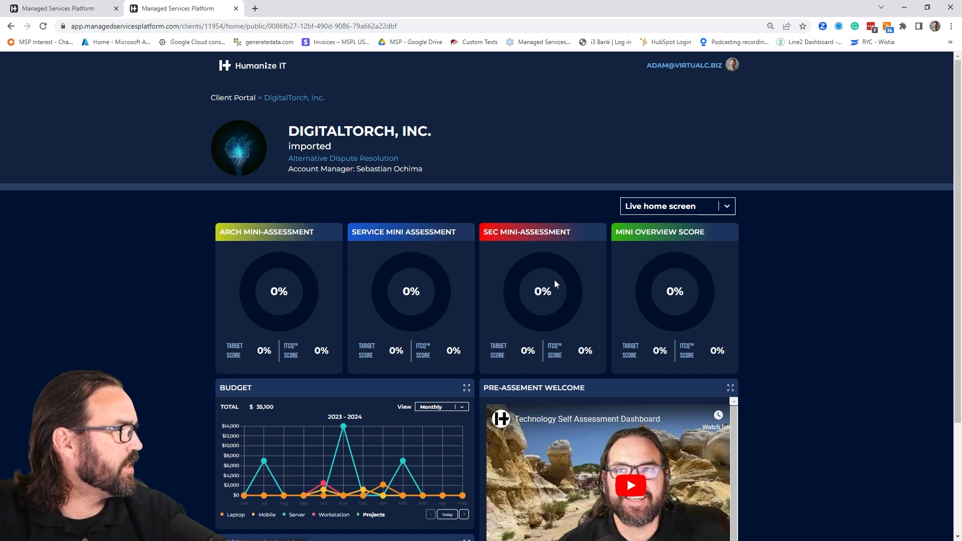
# - Open the Arch Mini-Assessment link in the Pre-Assement Welcome widget and start its questionnaire
pyautogui.scroll(-2, 696, 338)
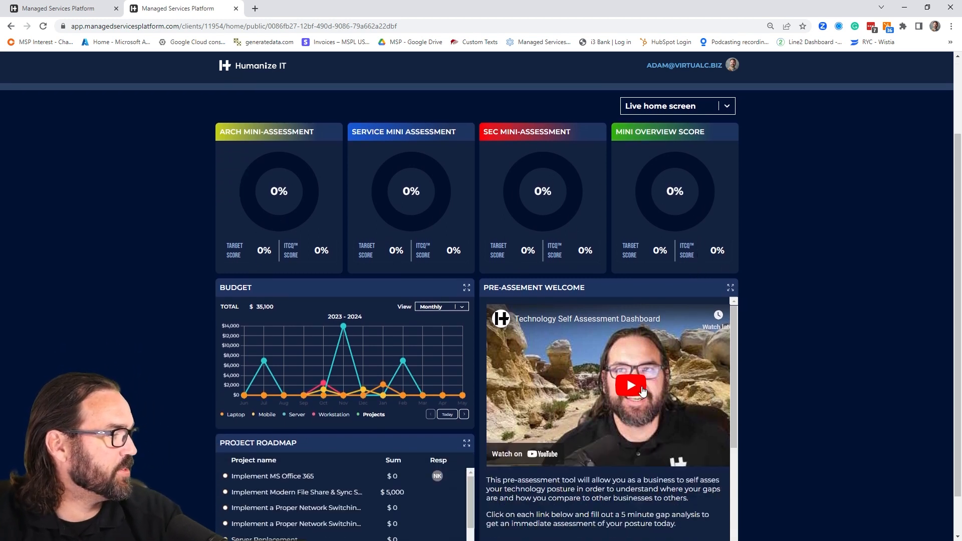
pyautogui.scroll(-2, 642, 390)
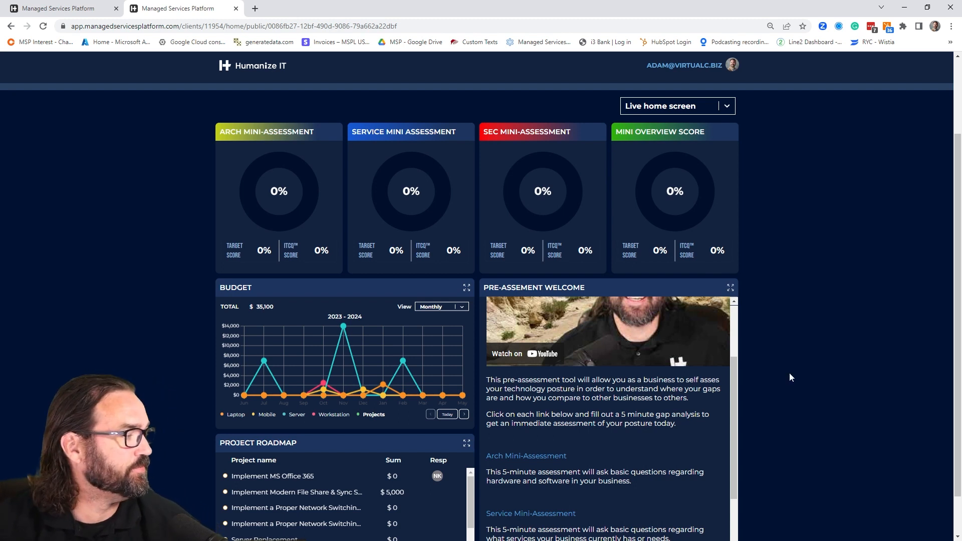
pyautogui.scroll(-1, 789, 373)
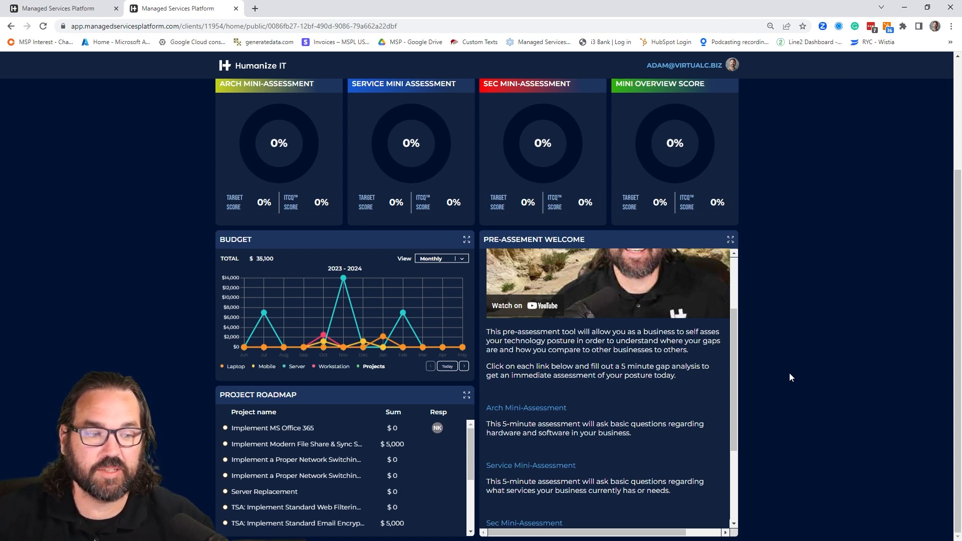
pyautogui.click(519, 410)
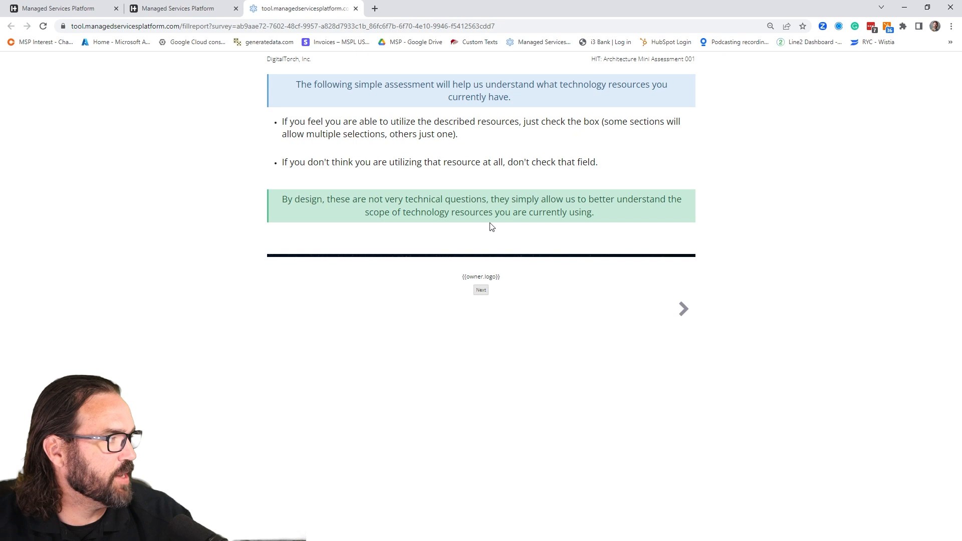
pyautogui.click(481, 290)
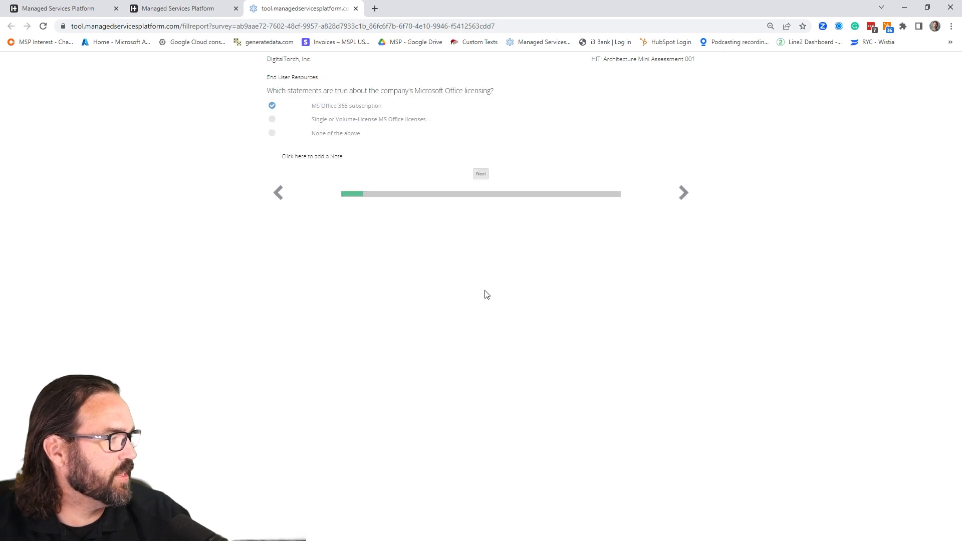
# - Answer the End User Resources questions with Single or Volume-License MS Office licenses, Microsoft Exchange on Premise and Some workstations
pyautogui.click(271, 120)
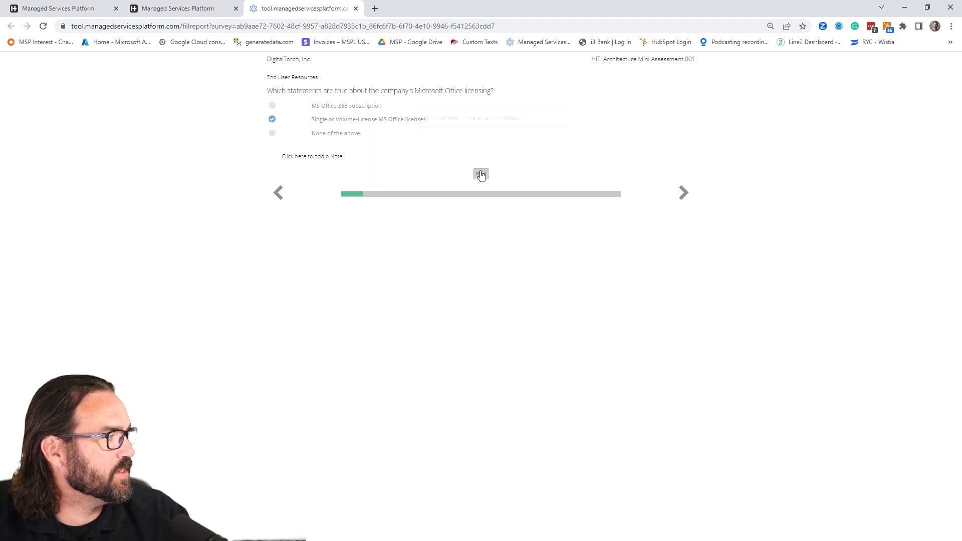
pyautogui.click(482, 176)
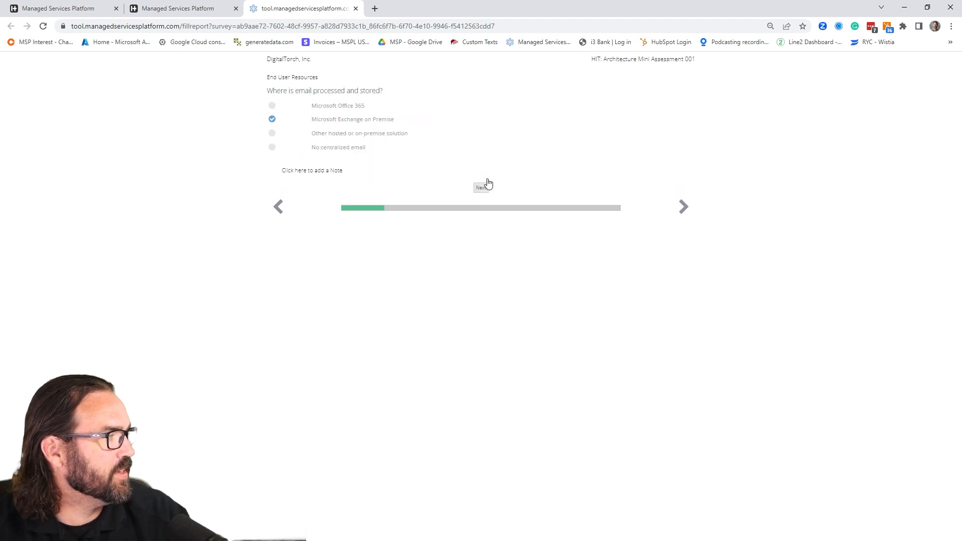
pyautogui.click(484, 188)
pyautogui.click(482, 187)
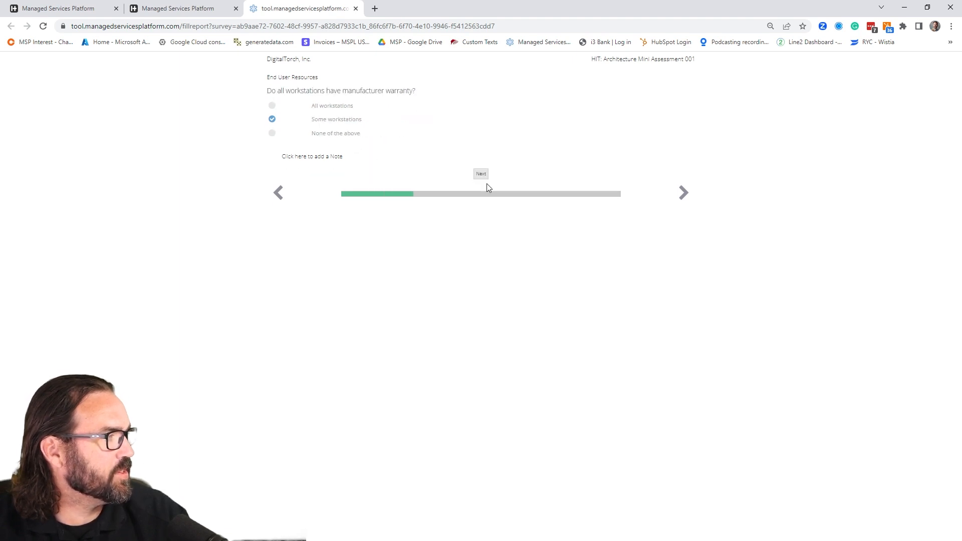
pyautogui.click(481, 175)
# - Complete the server, backup power and network questions, choosing Some Servers for warranty and Fast for the internet connection
pyautogui.click(482, 188)
pyautogui.click(272, 119)
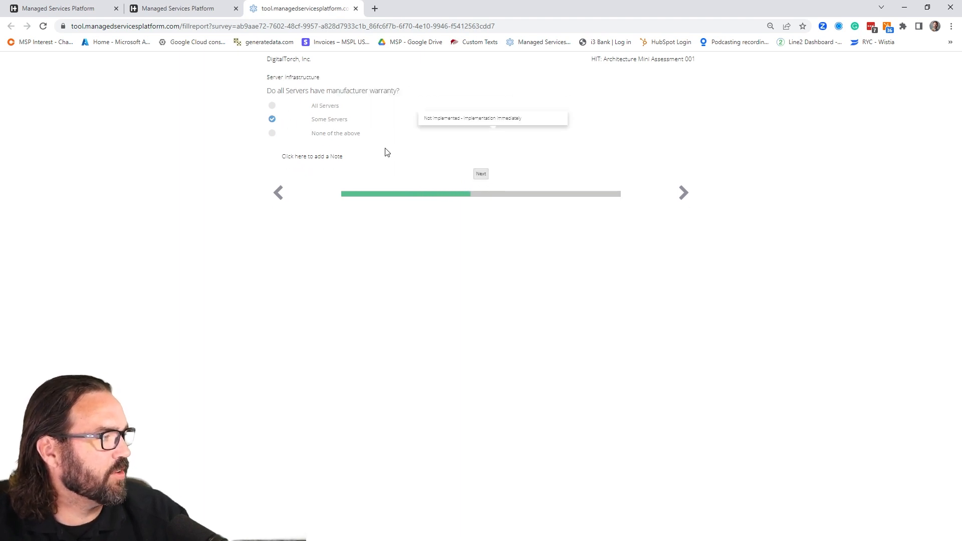
pyautogui.click(483, 176)
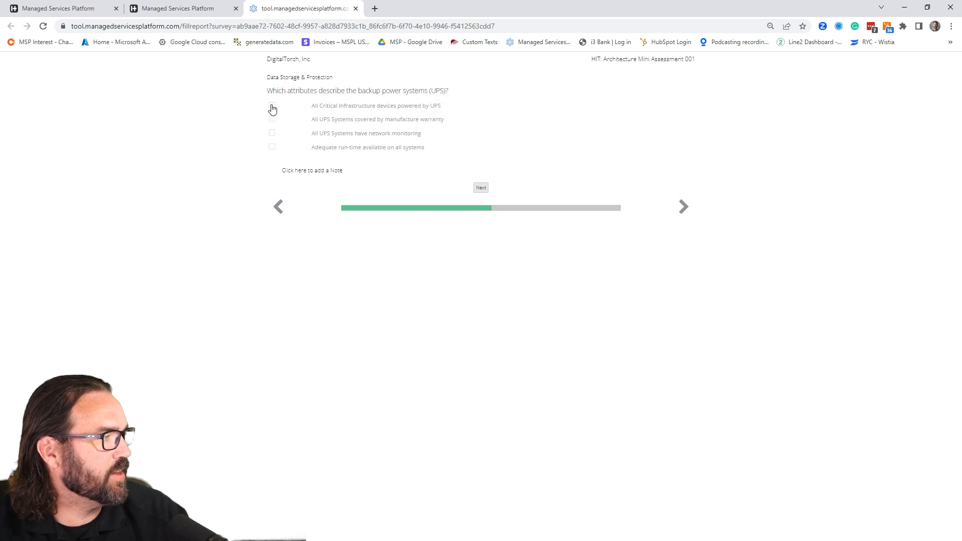
pyautogui.click(482, 188)
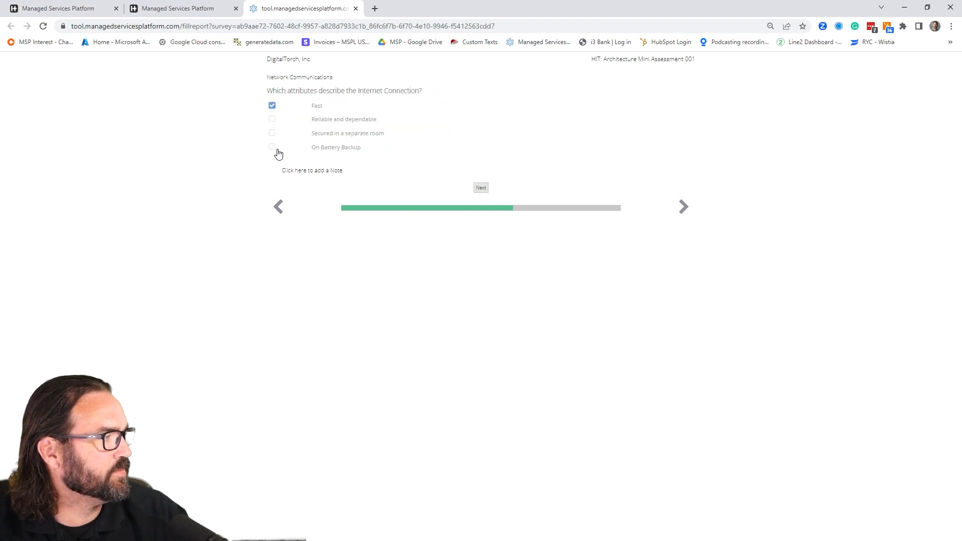
pyautogui.click(481, 188)
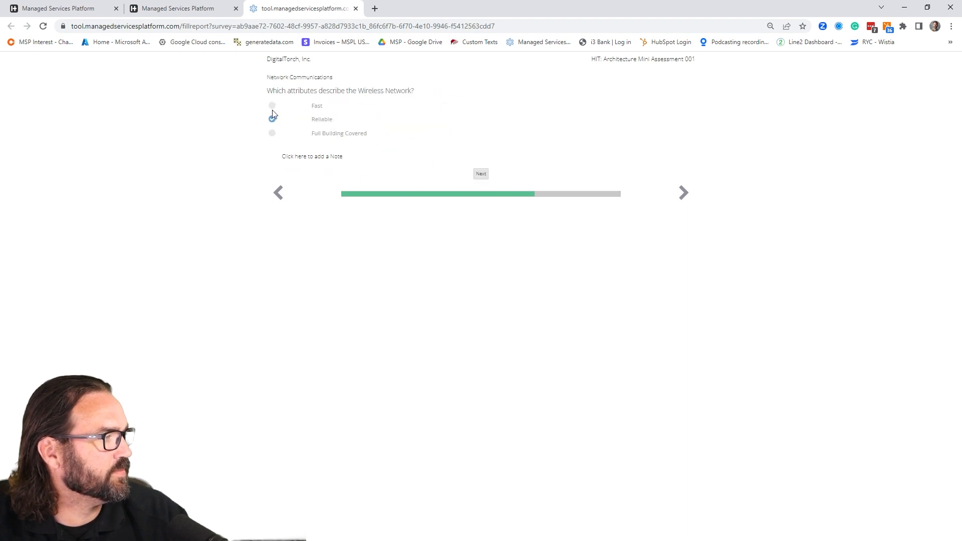
pyautogui.click(481, 176)
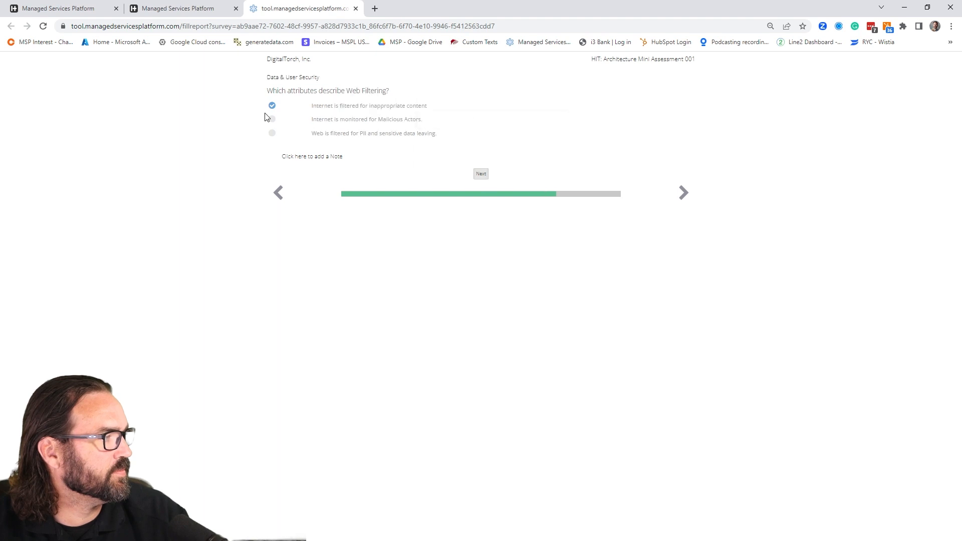
# - Answer the Data & User Security questions with malicious actor monitoring, Supported SPAM/Malware Filtering Solution and Email Encryption, and finish the assessment
pyautogui.click(272, 119)
pyautogui.click(481, 174)
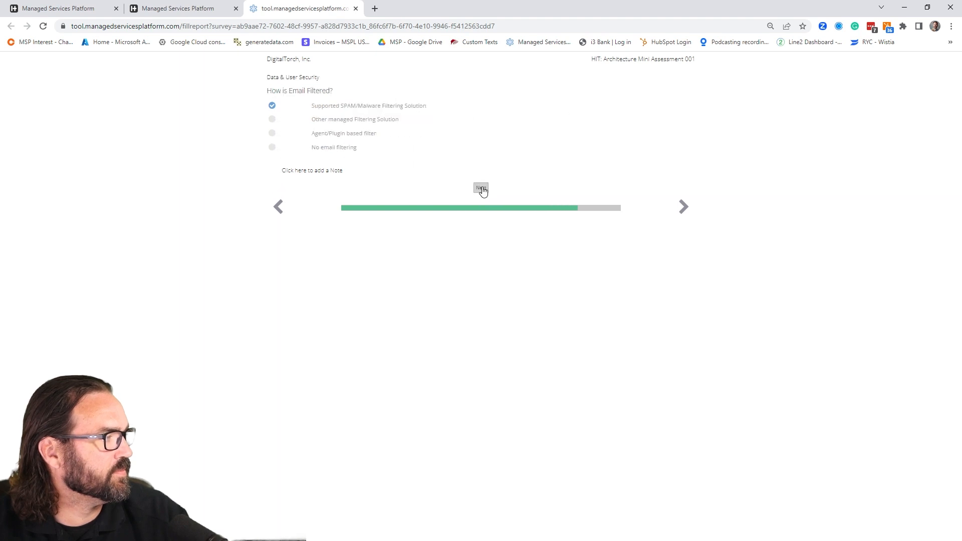
pyautogui.click(482, 189)
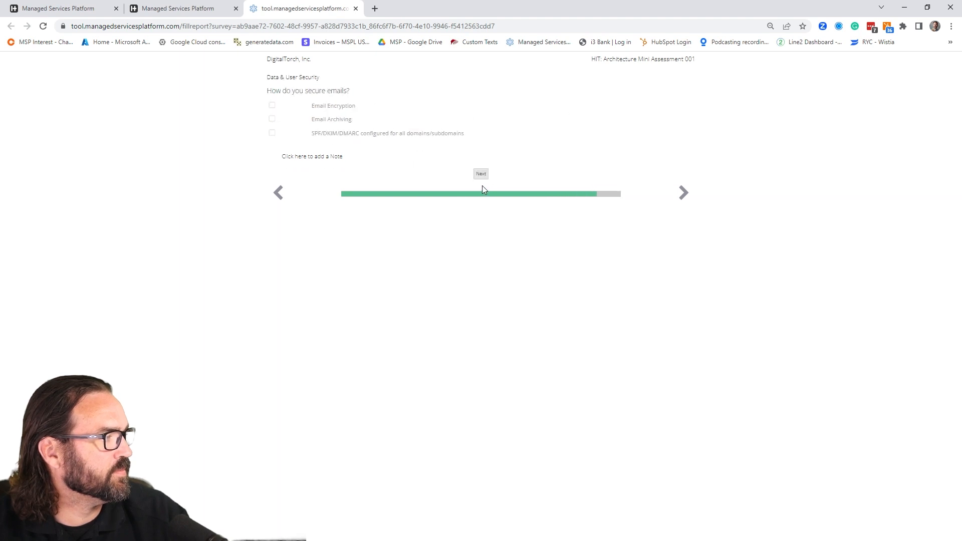
pyautogui.click(271, 106)
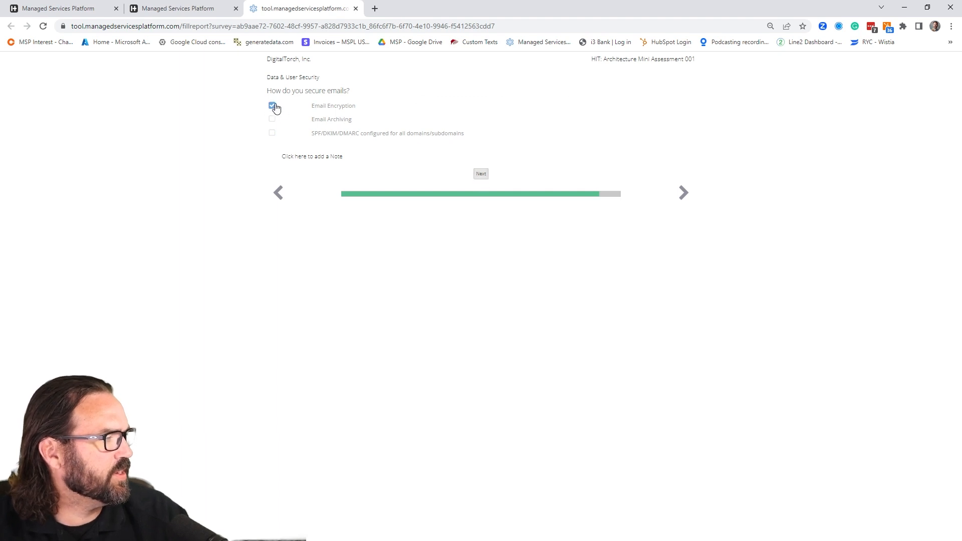
pyautogui.click(481, 174)
pyautogui.click(481, 174)
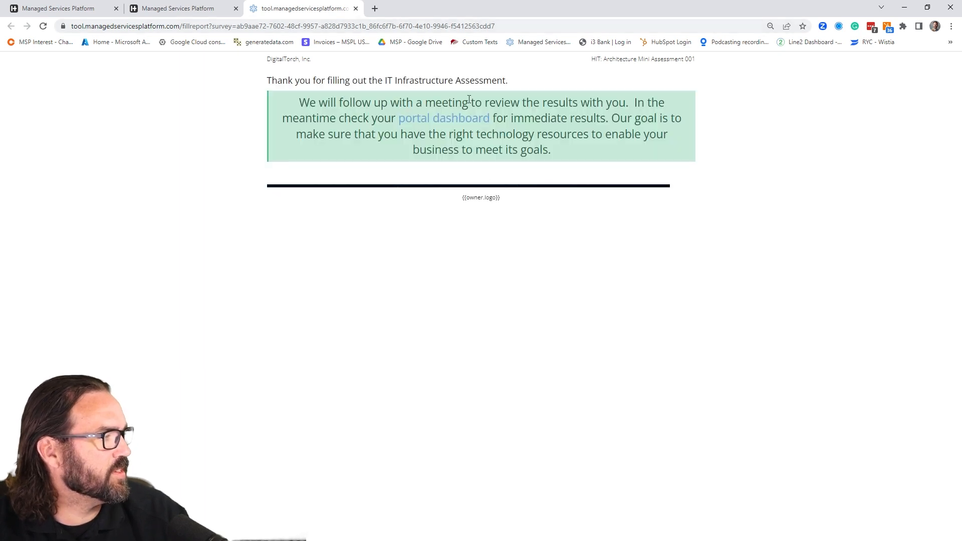
# - Return to the client portal and reload the DigitalTorch, Inc. dashboard to check the mini-assessment scores
pyautogui.click(150, 10)
pyautogui.click(43, 26)
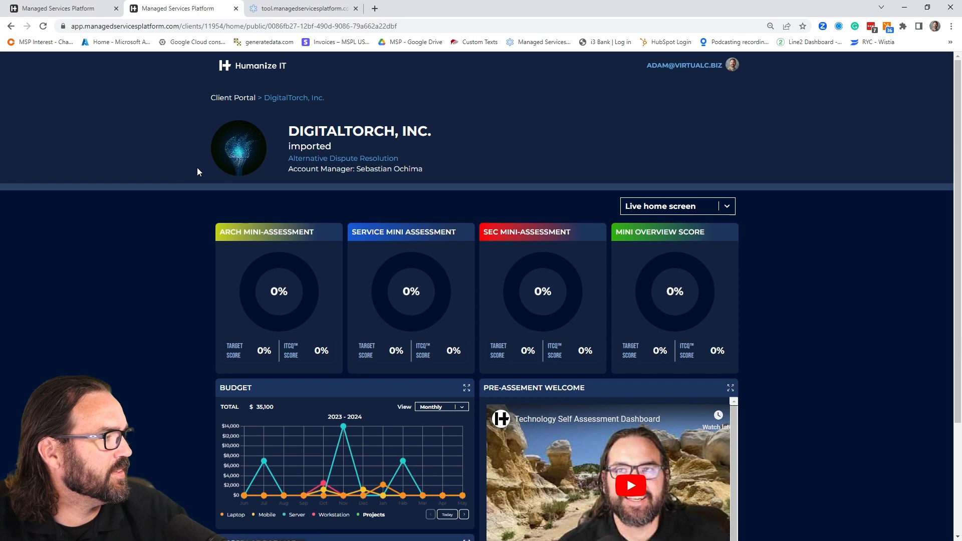
pyautogui.scroll(-3, 342, 282)
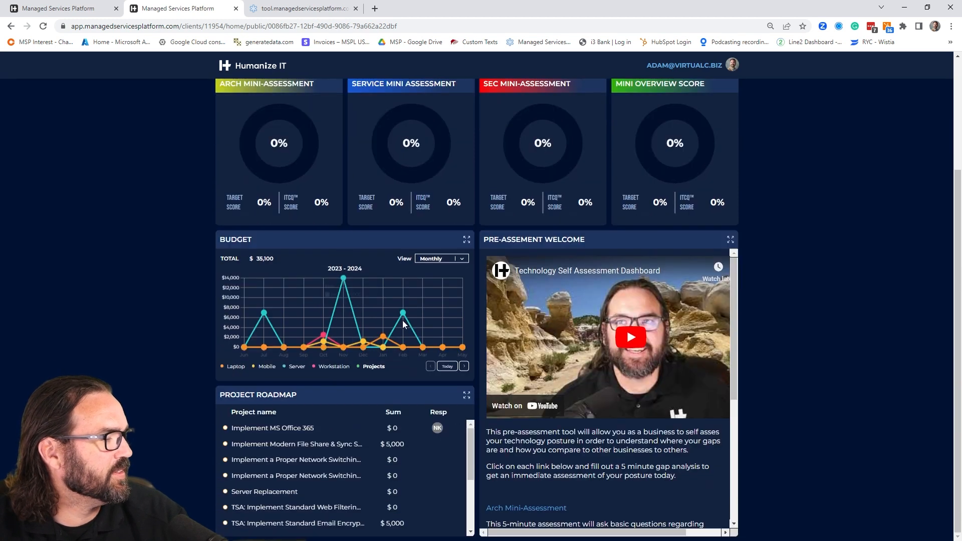
# - Open the Service Mini-Assessment link in the Pre-Assement Welcome widget and start its questions
pyautogui.scroll(-3, 665, 412)
pyautogui.click(531, 365)
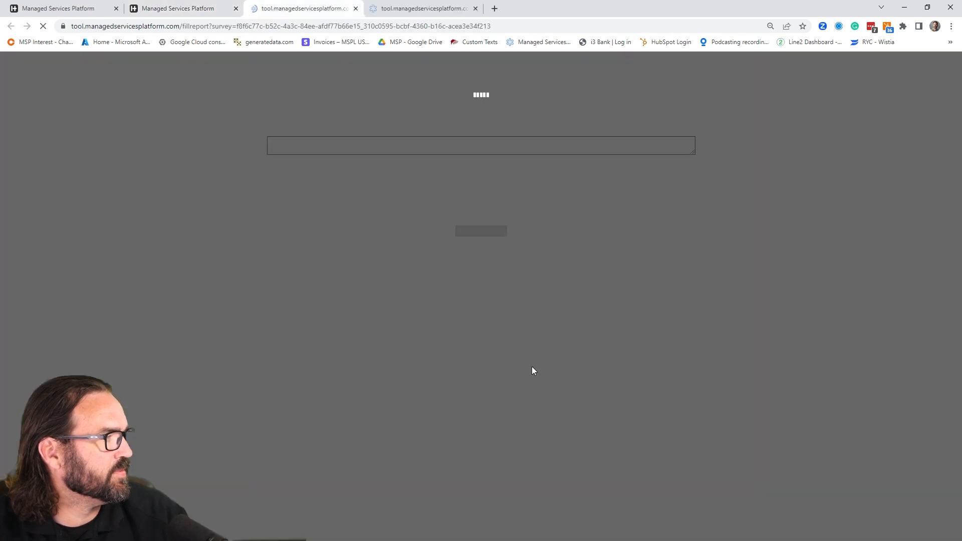
pyautogui.click(481, 236)
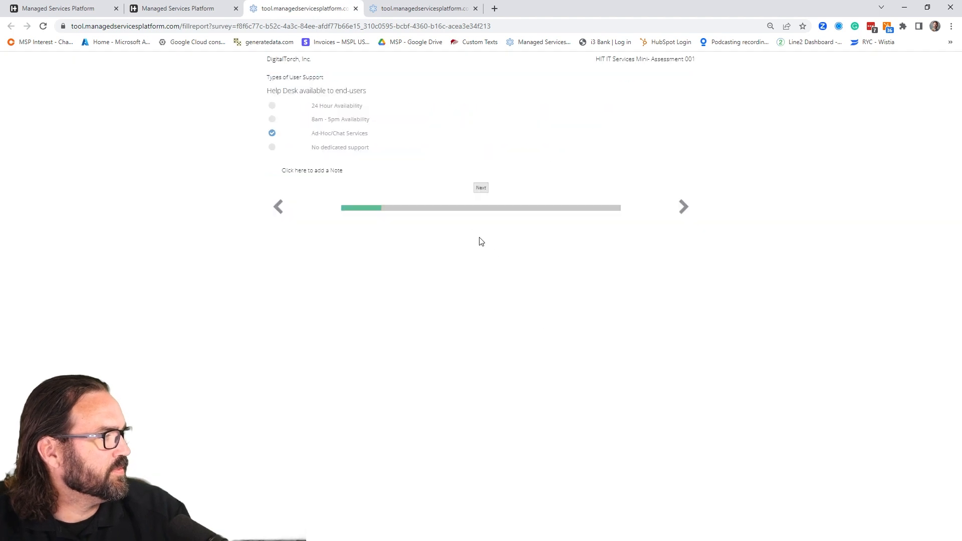
# - Reopen the Arch Mini-Assessment link from the client portal dashboard and highlight the survey identifier in its web address
pyautogui.click(210, 9)
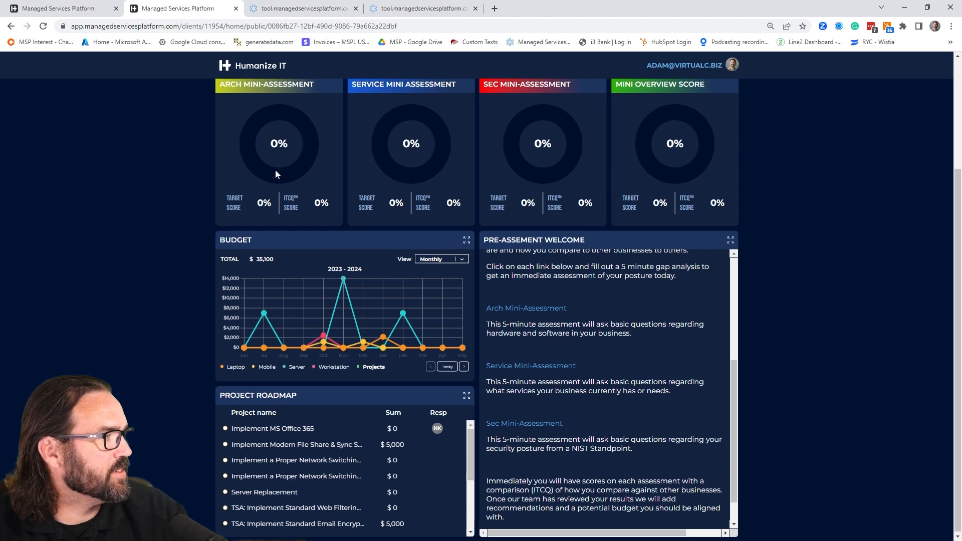
pyautogui.scroll(-1, 405, 247)
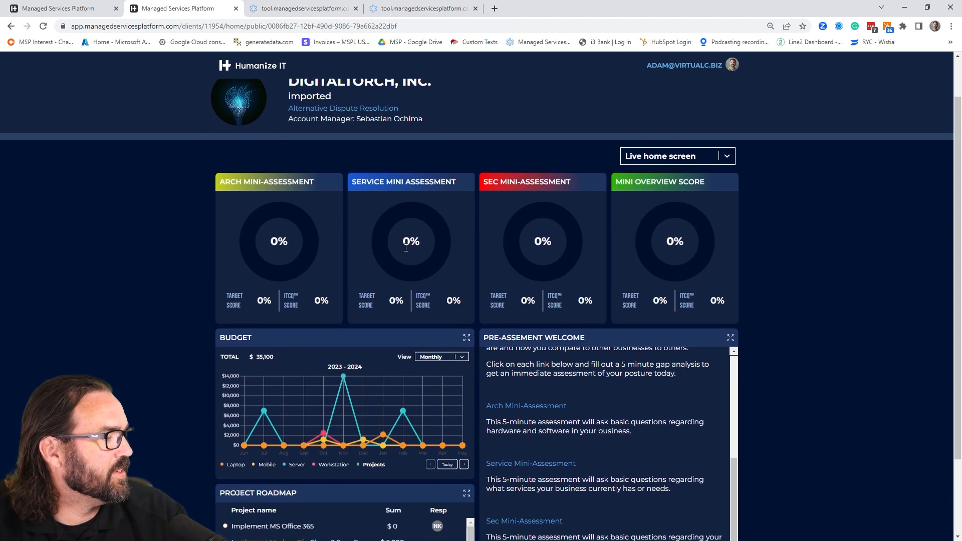
pyautogui.click(542, 408)
pyautogui.moveTo(498, 26); pyautogui.dragTo(239, 29)
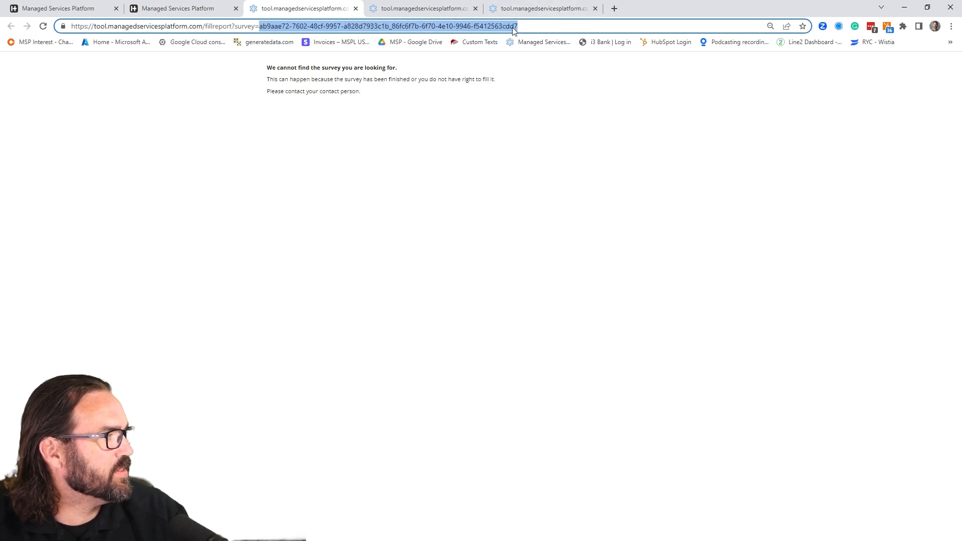
# - Switch to the internal DigitalTorch, Inc. client page and open the HIT IT Services Mini- Assessment 002 report from its reports
pyautogui.click(24, 10)
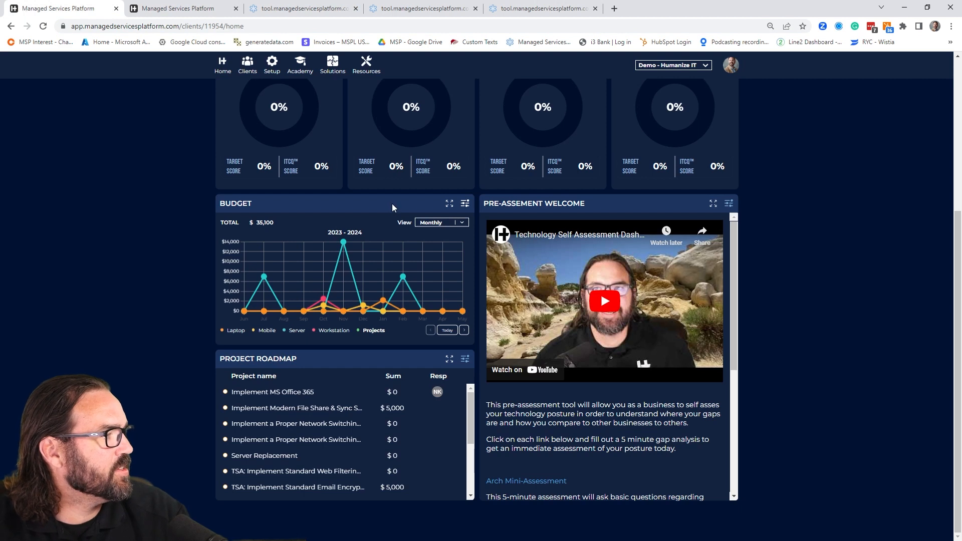
pyautogui.scroll(5, 392, 206)
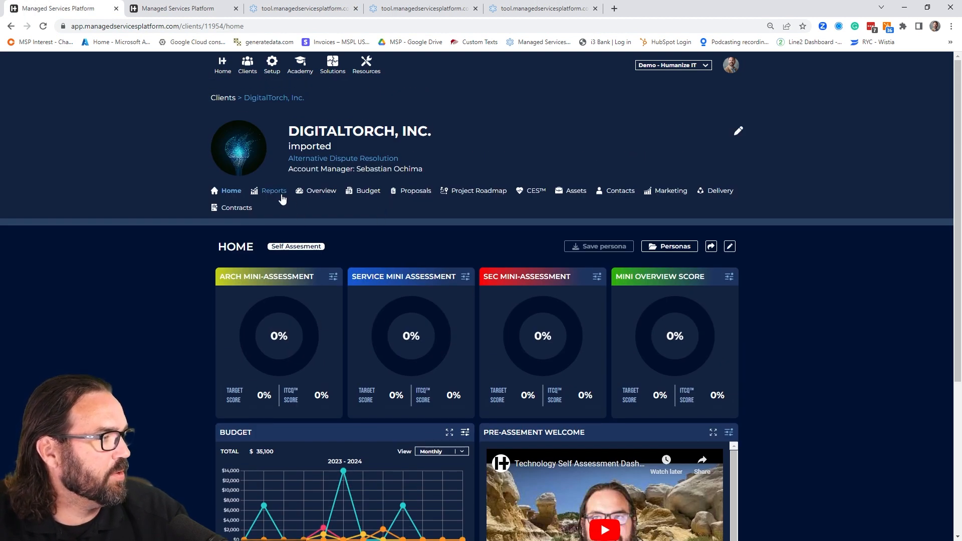
pyautogui.click(282, 196)
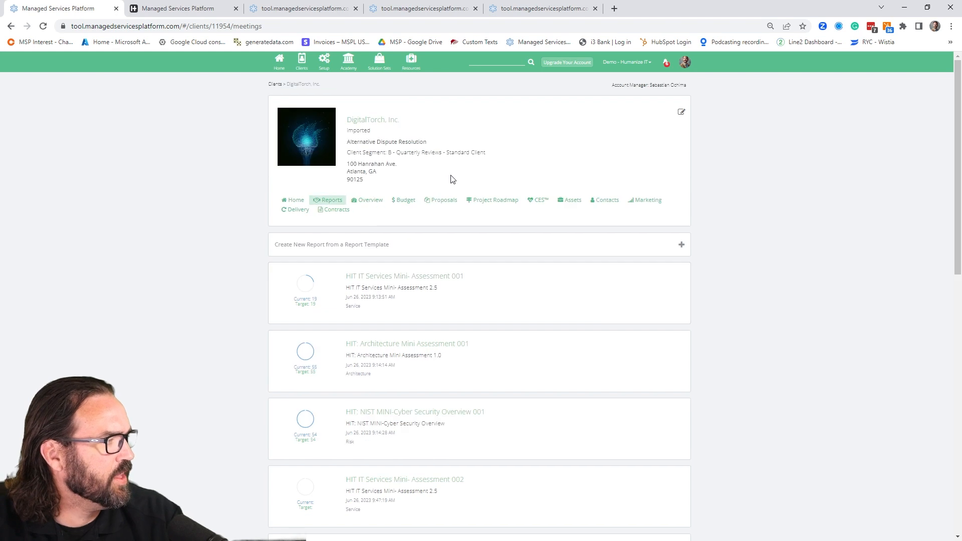
pyautogui.scroll(-3, 539, 308)
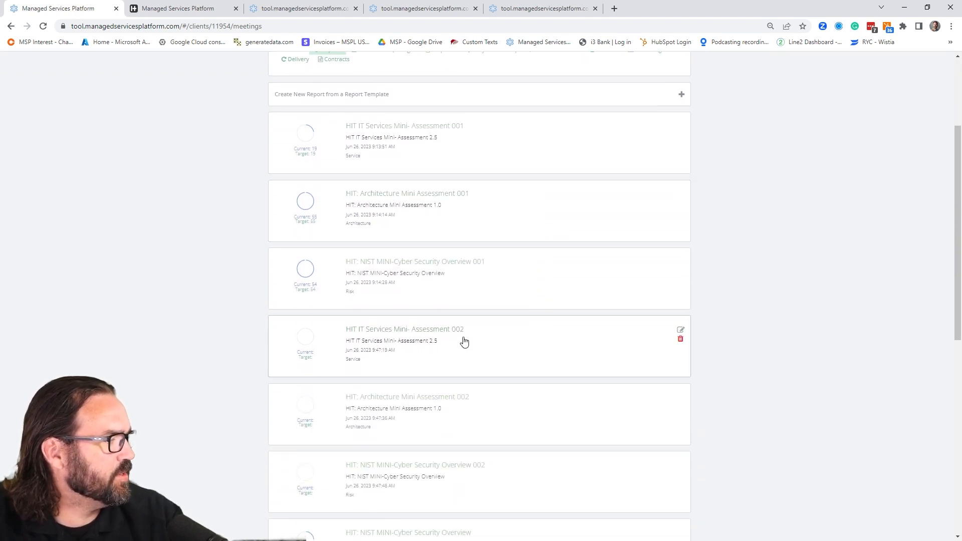
pyautogui.click(428, 331)
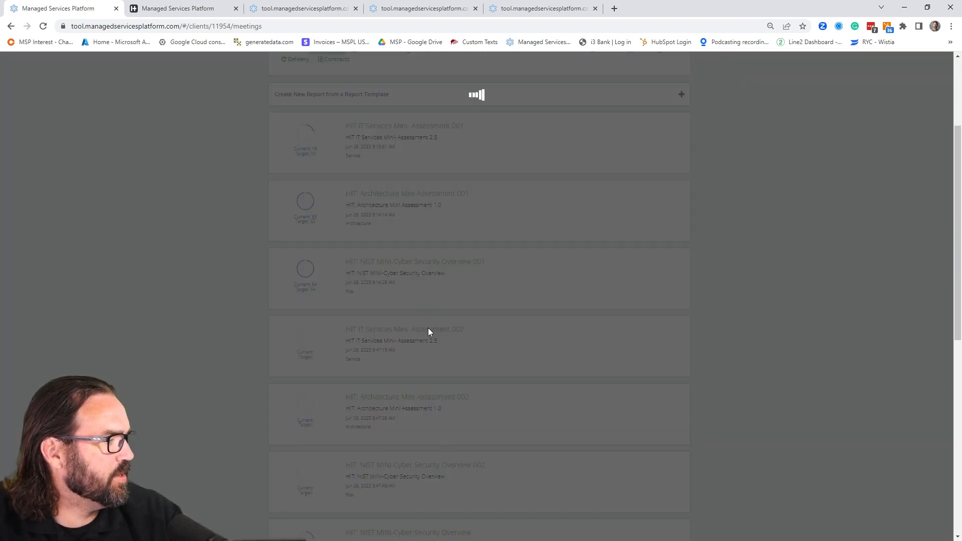
# - Copy the existing share link of the report's Services Assessment from the Types of User Support section and close the sharing dialog
pyautogui.scroll(-20, 636, 363)
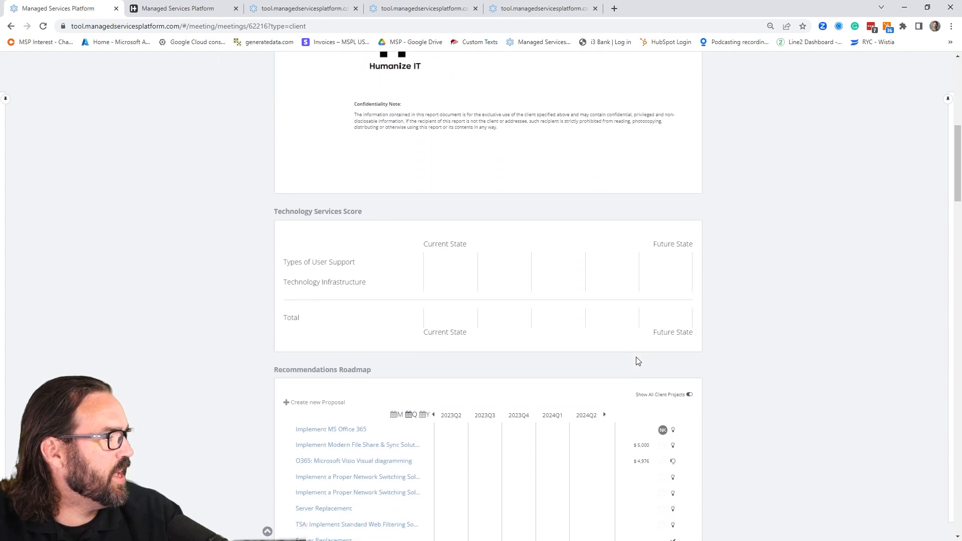
pyautogui.scroll(-4, 707, 340)
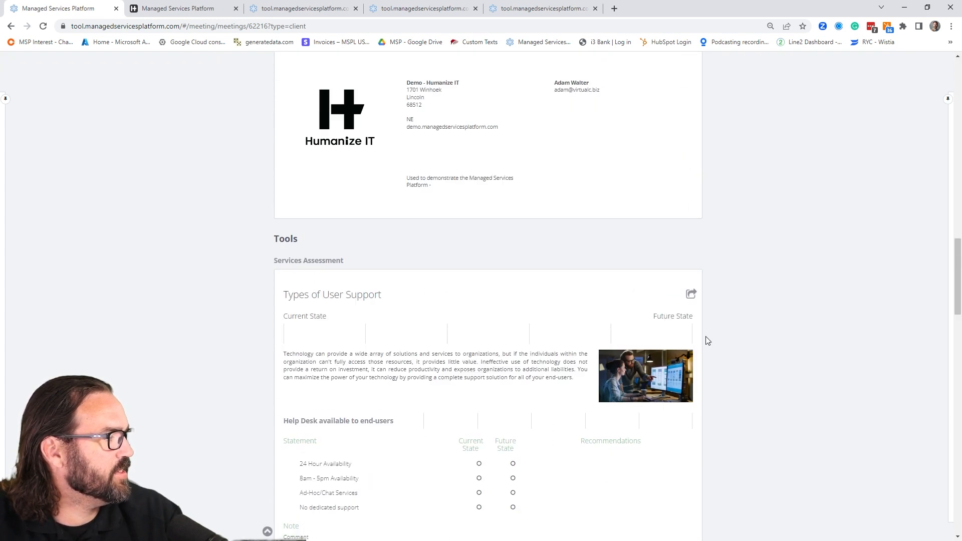
pyautogui.click(691, 295)
pyautogui.moveTo(628, 139); pyautogui.dragTo(677, 147)
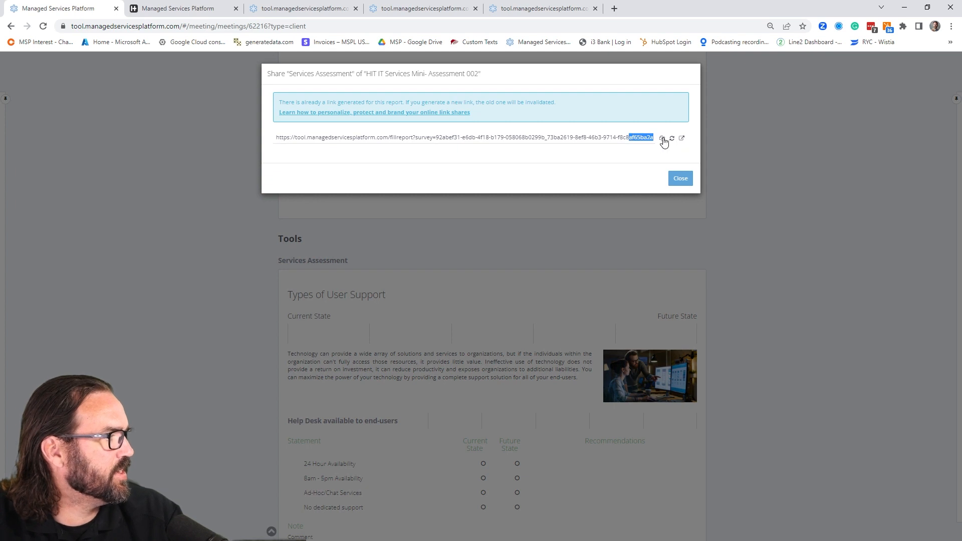
pyautogui.click(662, 140)
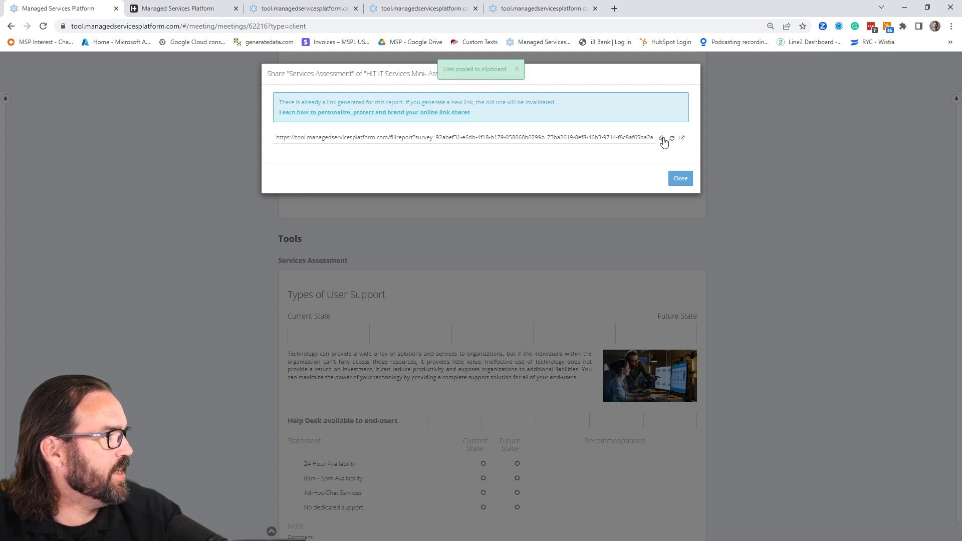
pyautogui.click(684, 181)
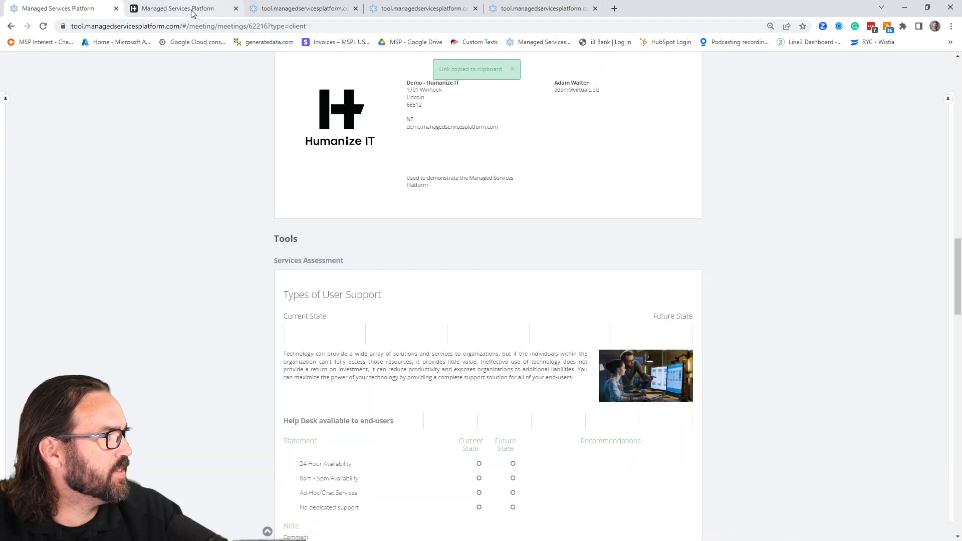
pyautogui.scroll(15, 185, 180)
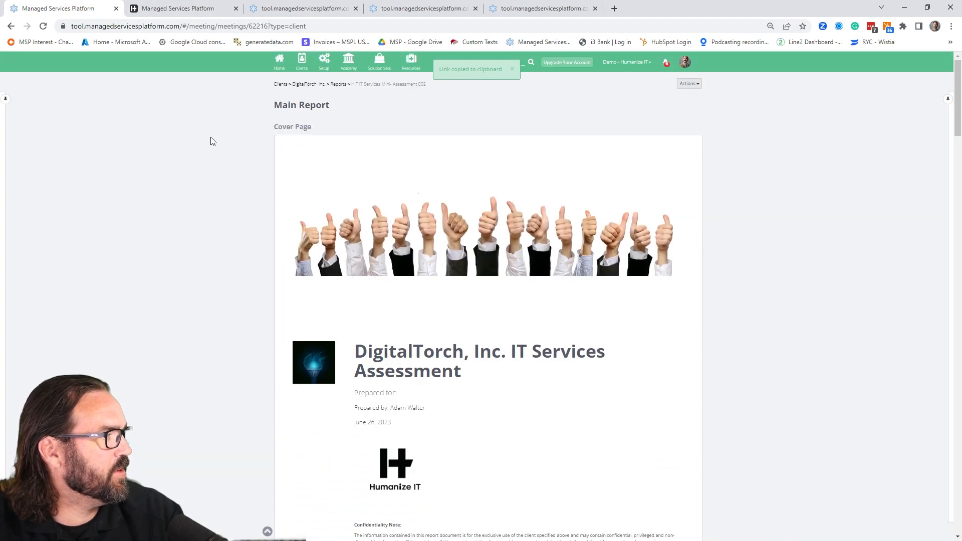
# - Return to the DigitalTorch, Inc. home dashboard and open the Pre-Assement Welcome widget for editing
pyautogui.click(302, 85)
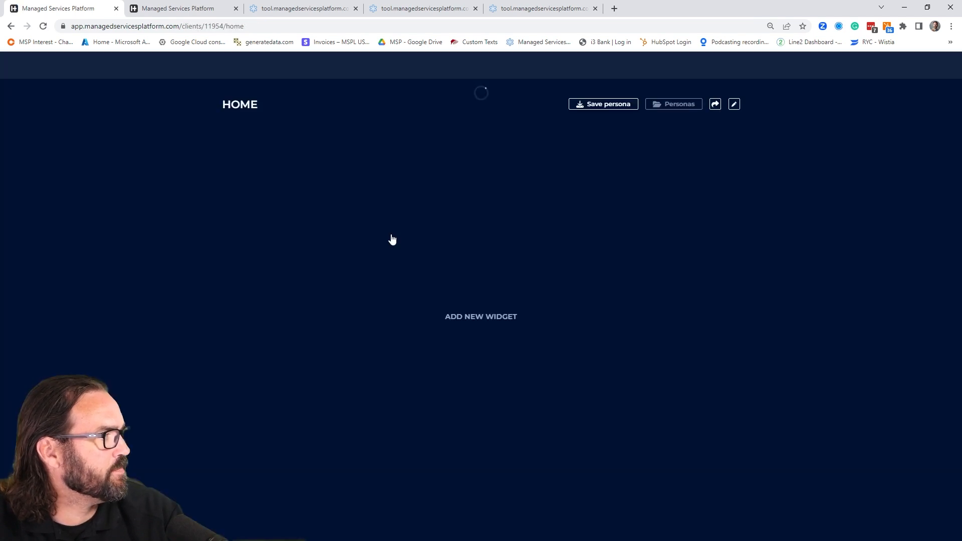
pyautogui.scroll(-4, 671, 383)
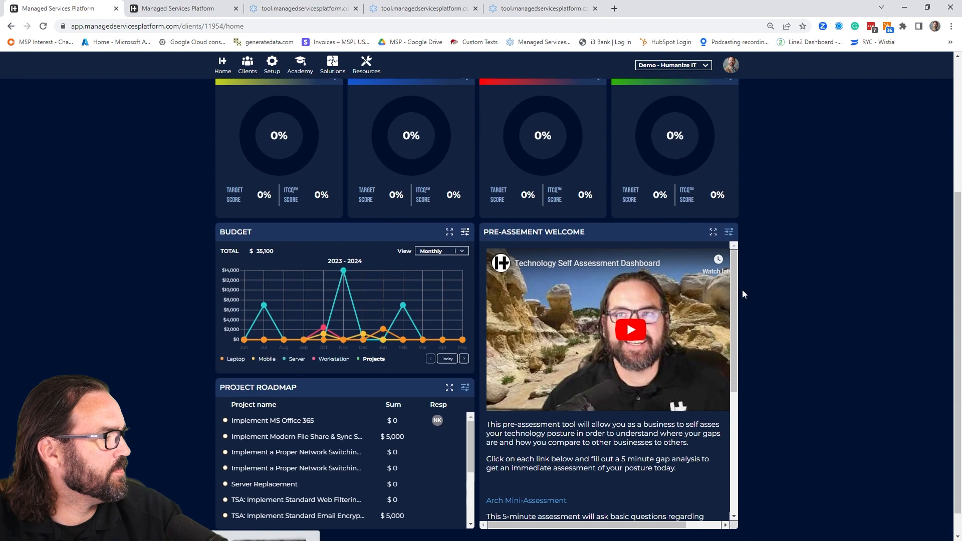
pyautogui.click(730, 231)
pyautogui.scroll(-3, 481, 275)
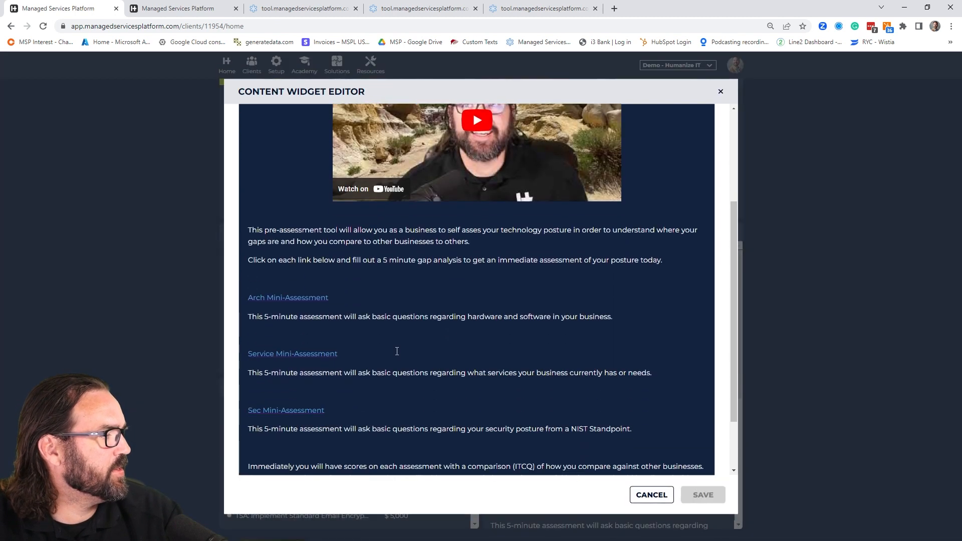
# - Replace the URL of the Service Mini-Assessment link with the copied Services Assessment share link and save the widget
pyautogui.moveTo(342, 354); pyautogui.dragTo(249, 354)
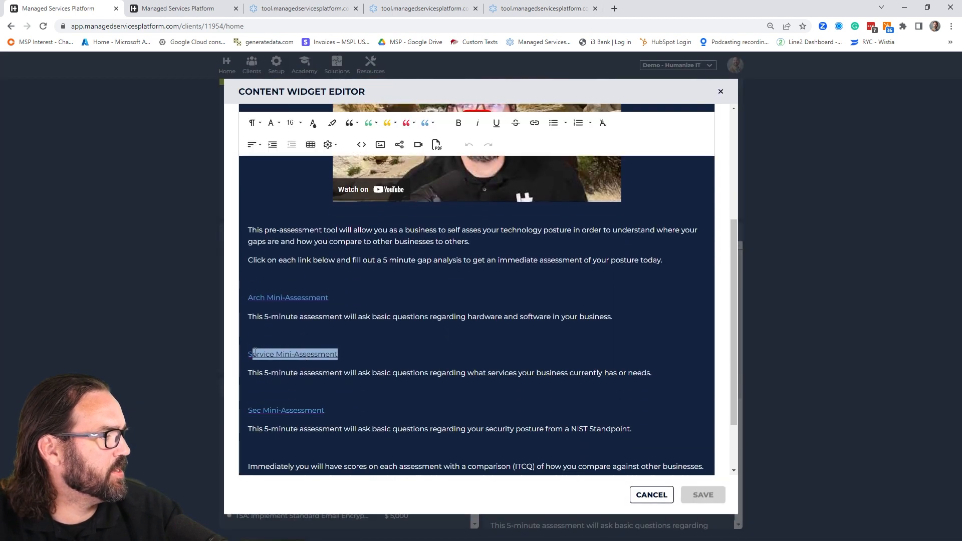
pyautogui.click(535, 123)
pyautogui.tripleClick(623, 175)
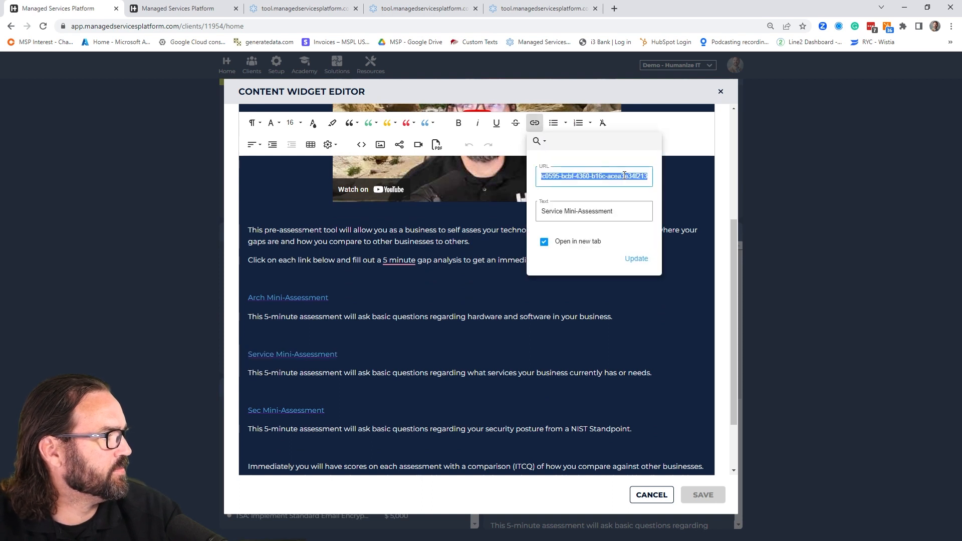
pyautogui.hotkey('ctrl', 'v')
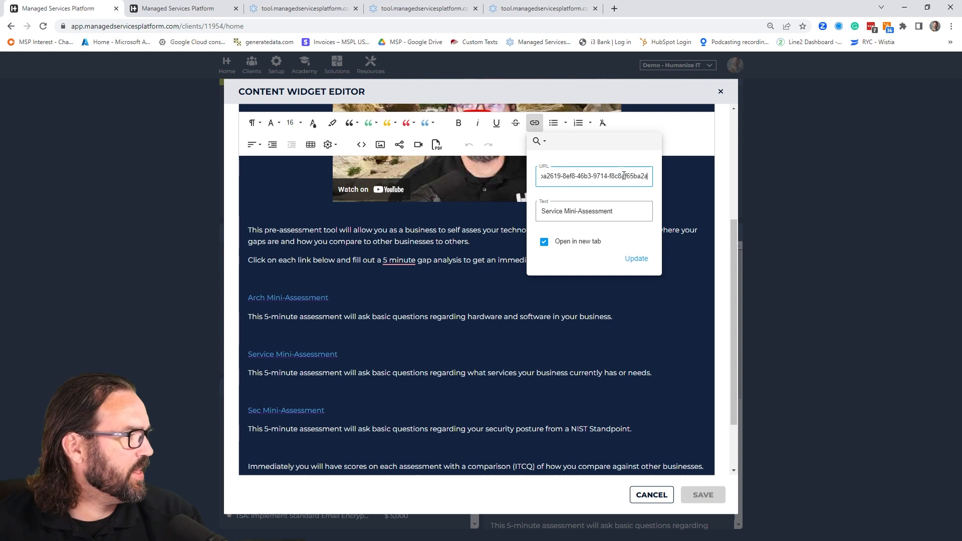
pyautogui.click(635, 259)
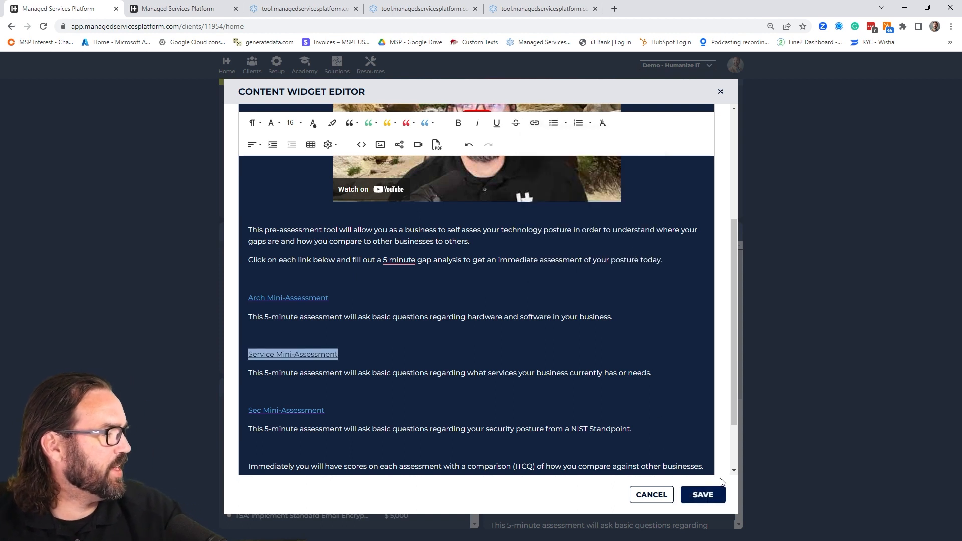
pyautogui.click(702, 498)
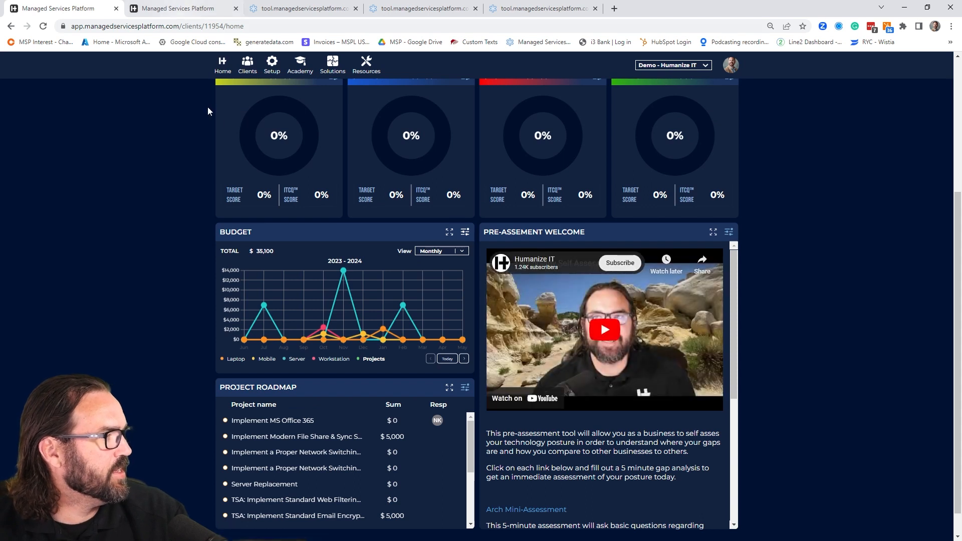
# - Open the HIT: Architecture Mini Assessment 002 report from the client's reports
pyautogui.scroll(4, 128, 224)
pyautogui.click(272, 195)
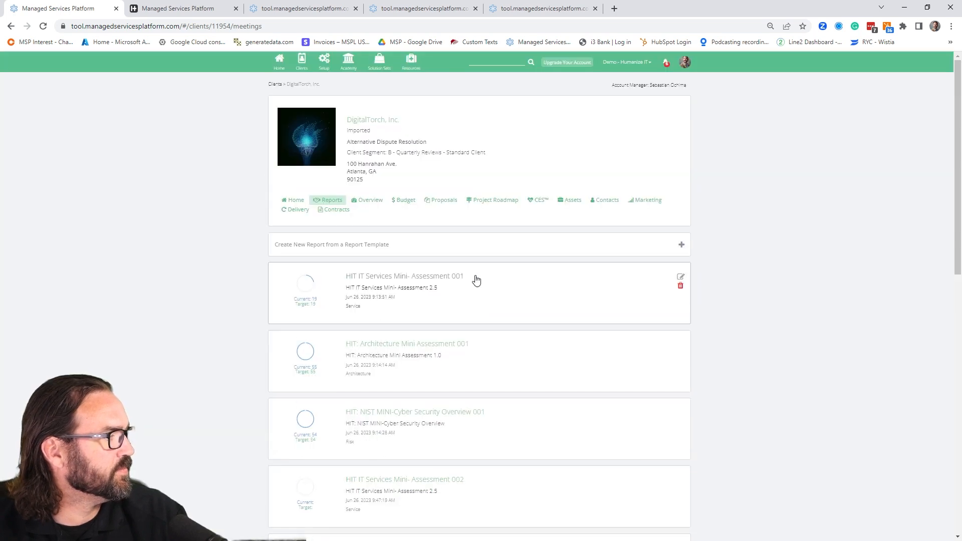
pyautogui.scroll(-2, 495, 433)
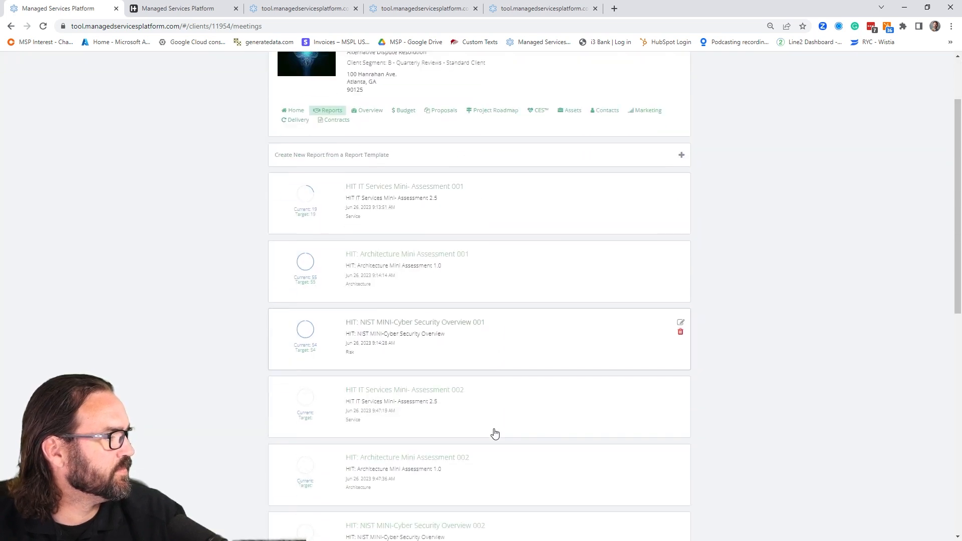
pyautogui.scroll(-1, 494, 433)
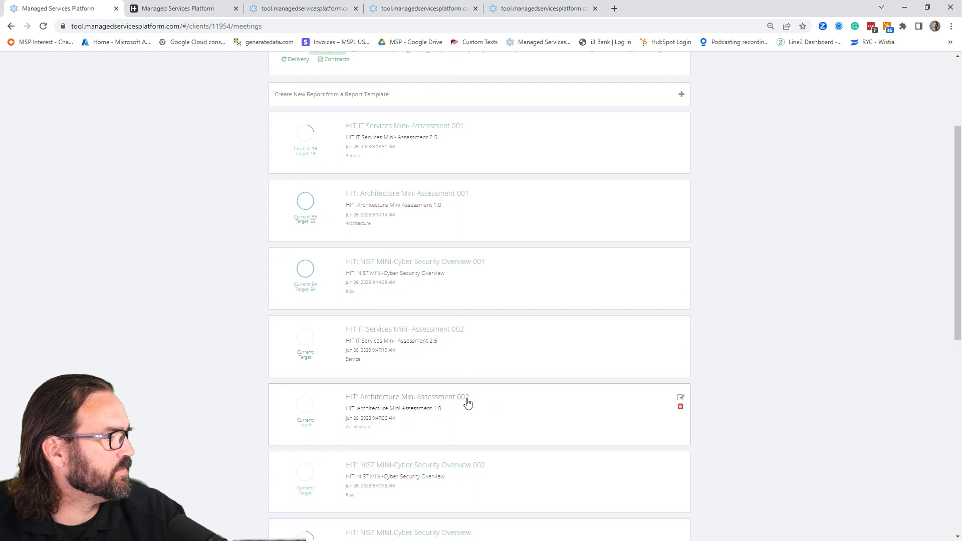
pyautogui.click(444, 398)
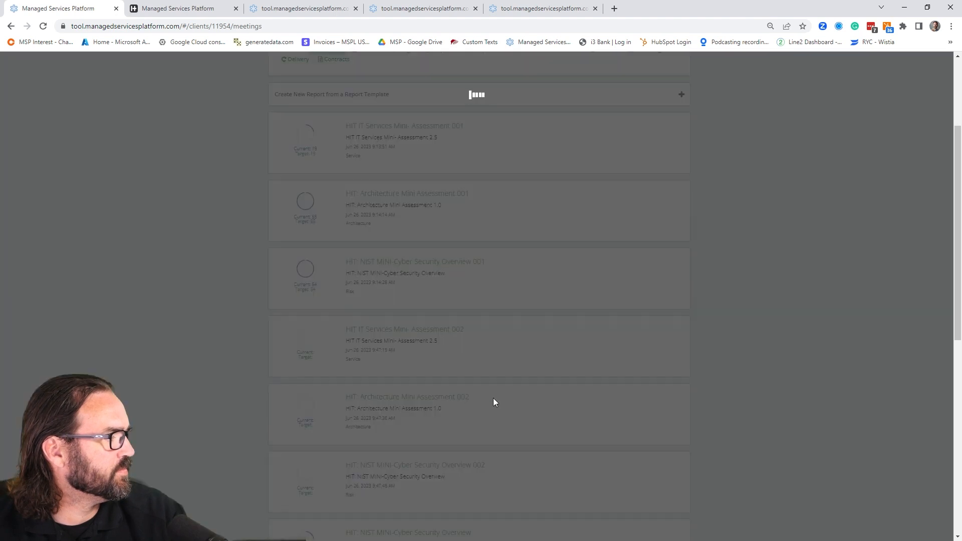
# - Copy the share link of the report's Technology Assessment from the End User Resources section and close the sharing dialog
pyautogui.scroll(-10, 519, 402)
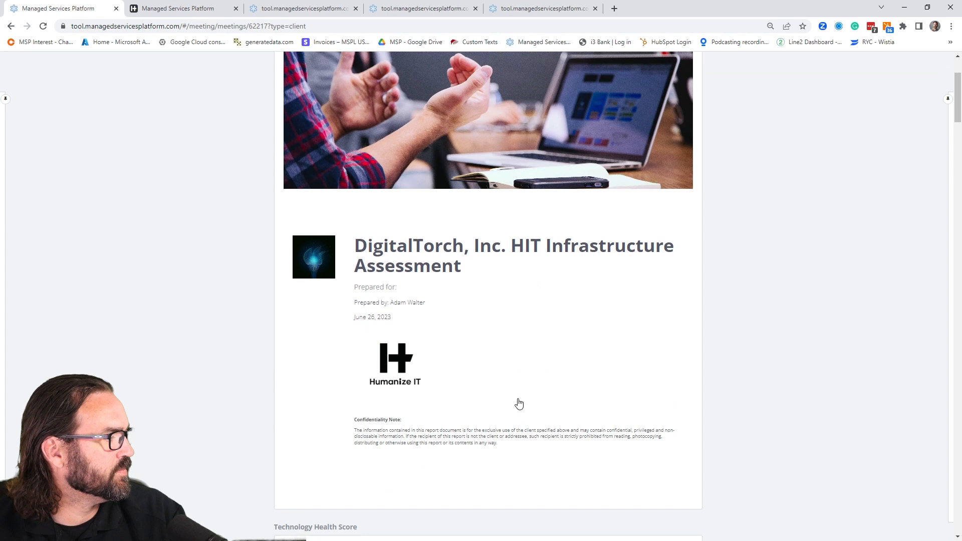
pyautogui.scroll(-14, 676, 311)
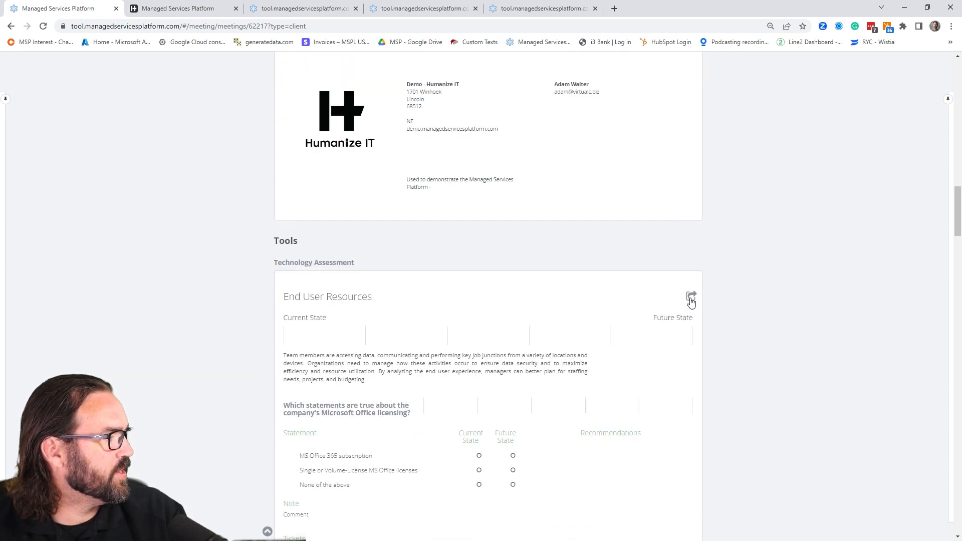
pyautogui.click(690, 297)
pyautogui.click(670, 102)
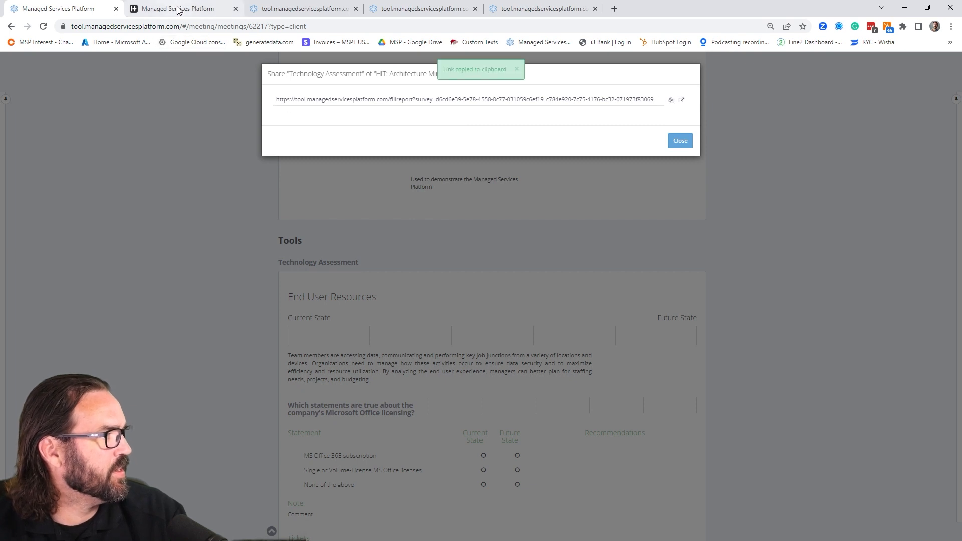
pyautogui.click(666, 159)
# - Go back from the architecture report to the client's home dashboard and open the Pre-Assement Welcome widget's content editor
pyautogui.scroll(15, 378, 176)
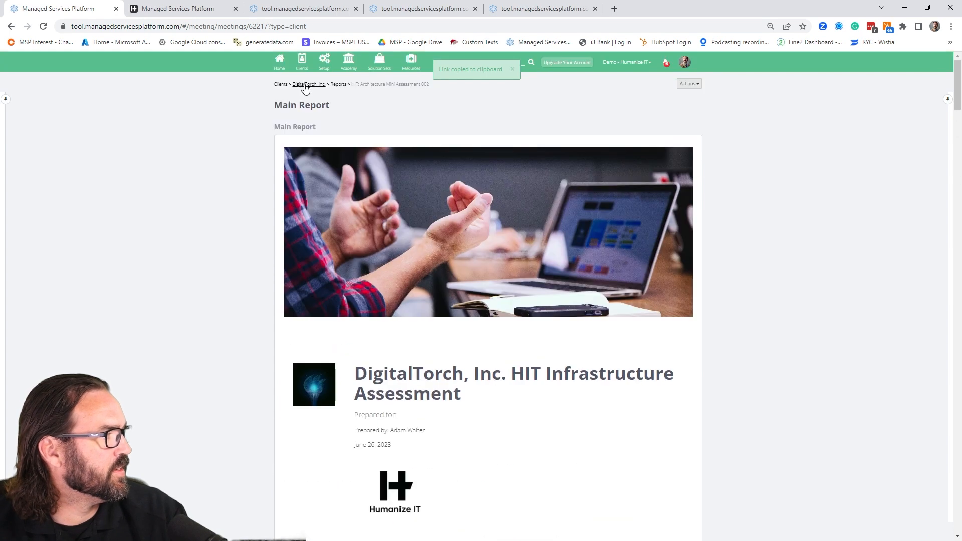
pyautogui.click(307, 84)
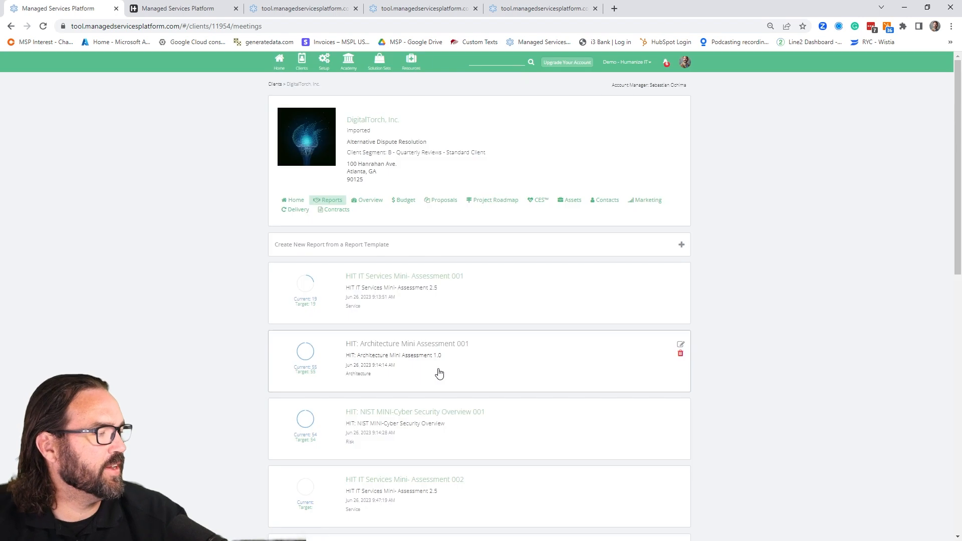
pyautogui.click(291, 200)
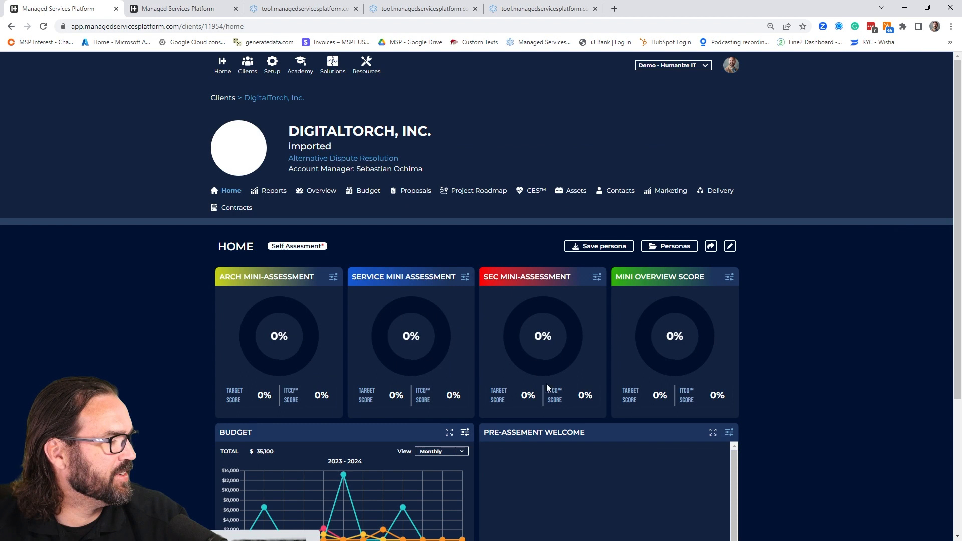
pyautogui.scroll(-4, 556, 388)
pyautogui.click(728, 203)
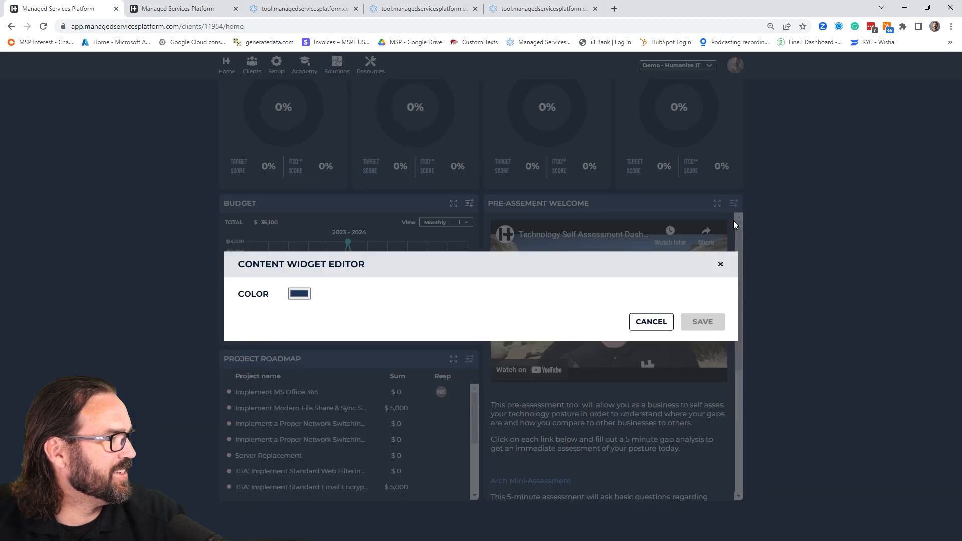
pyautogui.scroll(-2, 494, 394)
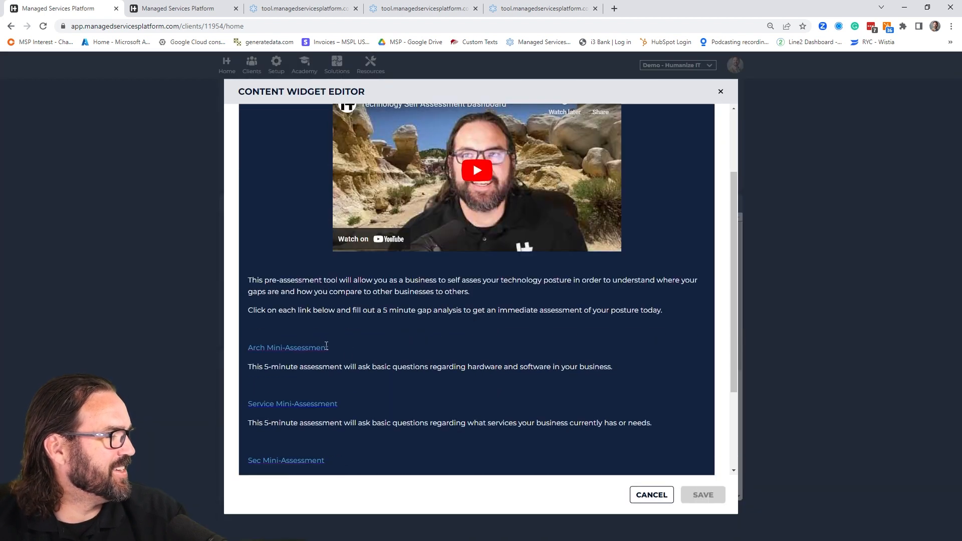
# - Replace the URL of the Arch Mini-Assessment link with the copied Technology Assessment share link and save the widget
pyautogui.moveTo(328, 349); pyautogui.dragTo(246, 348)
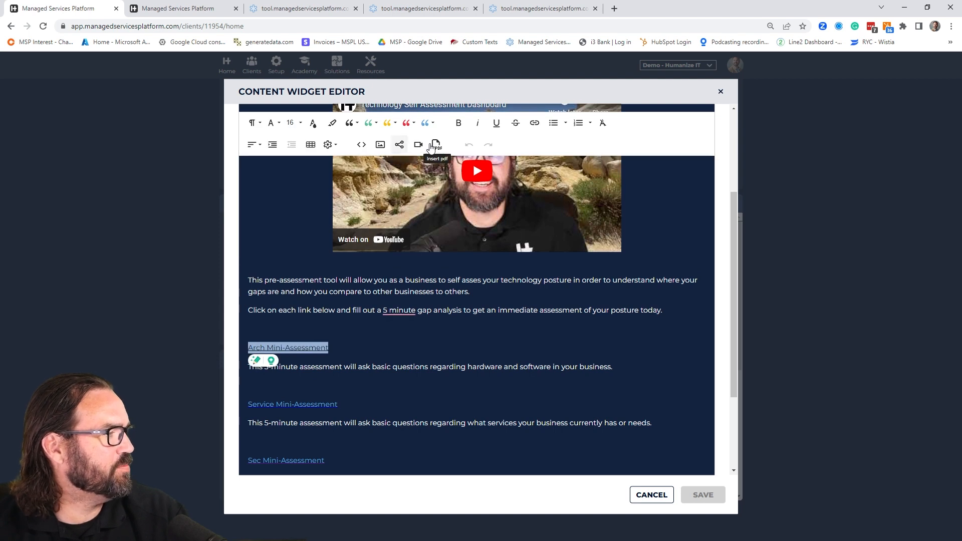
pyautogui.click(534, 122)
pyautogui.tripleClick(611, 178)
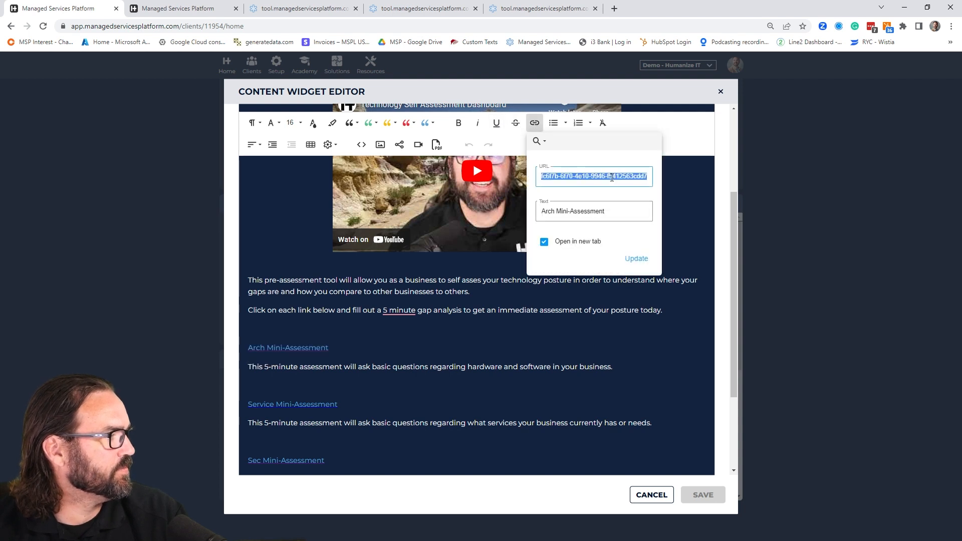
pyautogui.hotkey('ctrl', 'v')
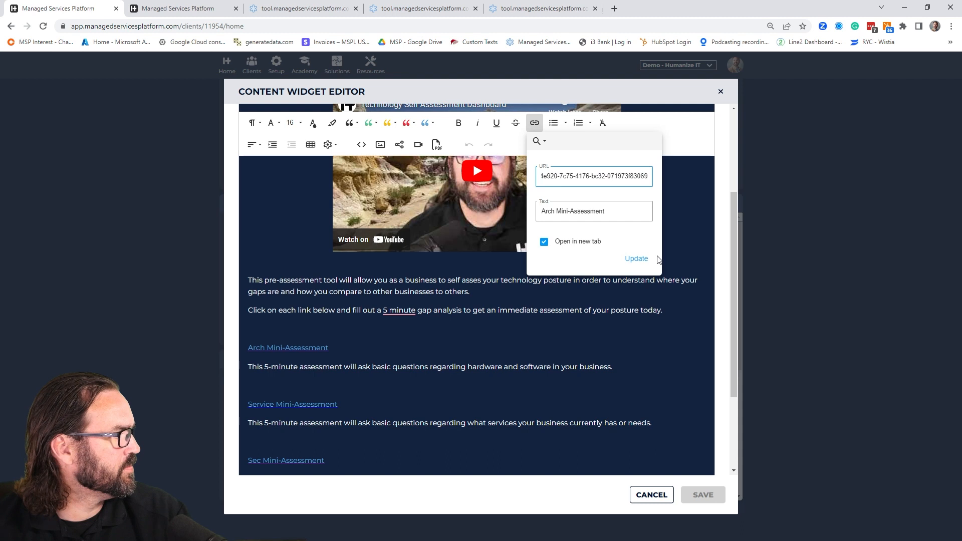
pyautogui.click(636, 258)
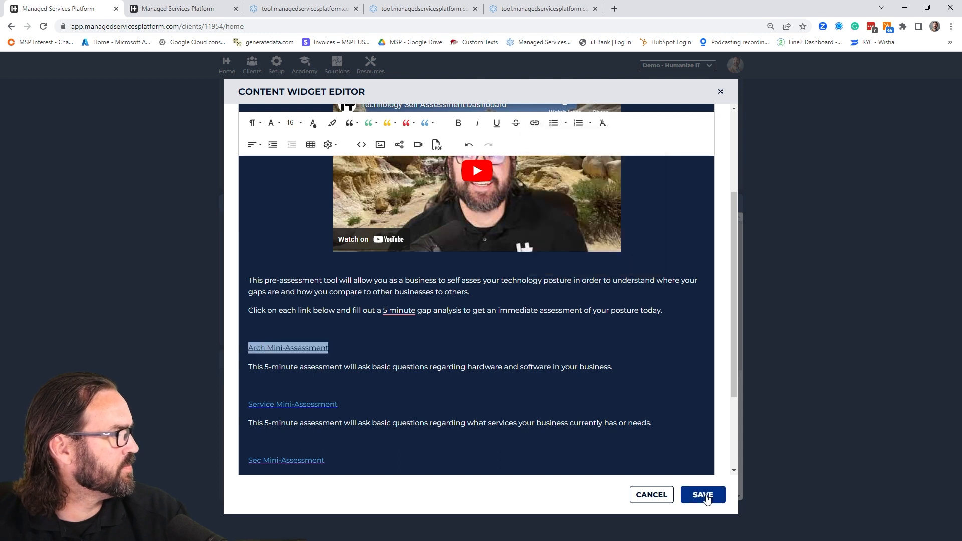
pyautogui.click(703, 494)
# - Open the HIT: NIST MINI-Cyber Security Overview 002 report from the client's reports
pyautogui.scroll(5, 141, 209)
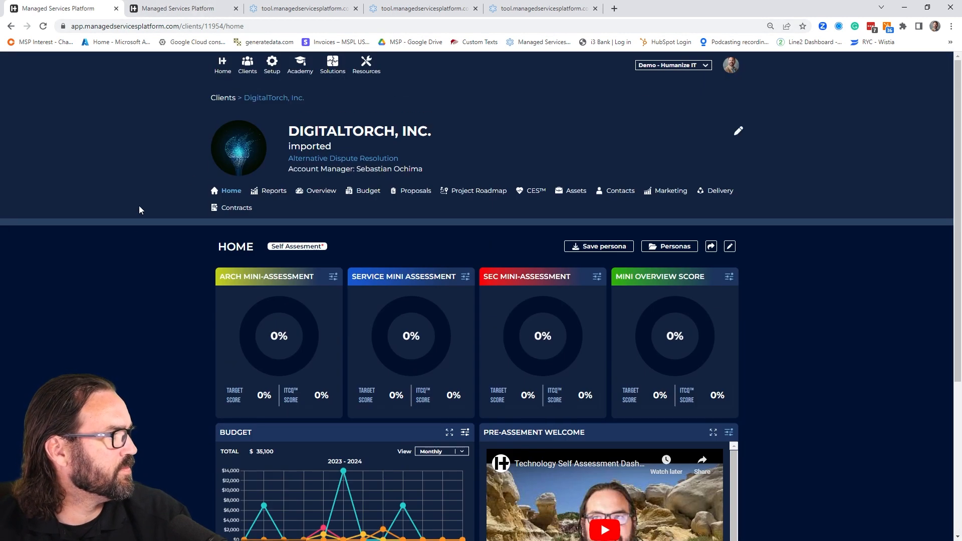
pyautogui.click(270, 192)
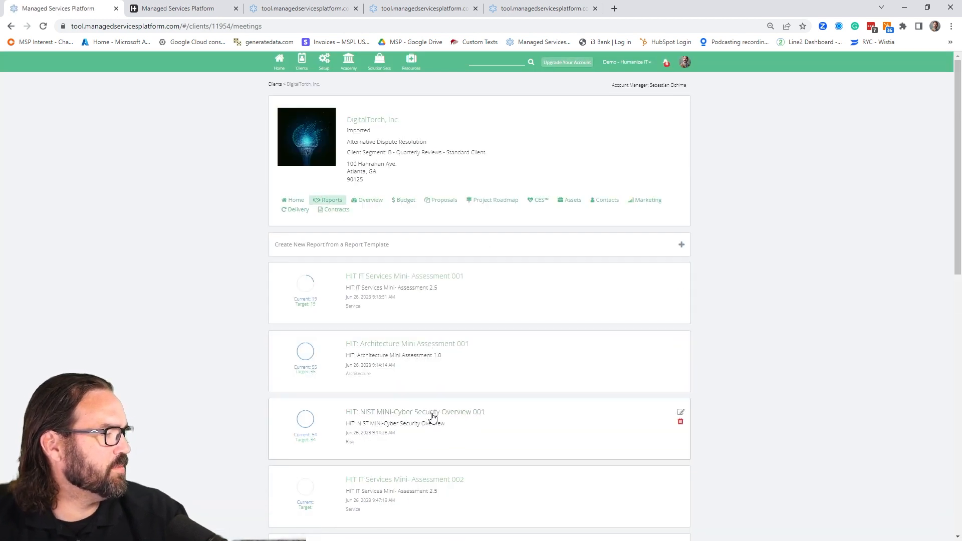
pyautogui.scroll(-3, 433, 416)
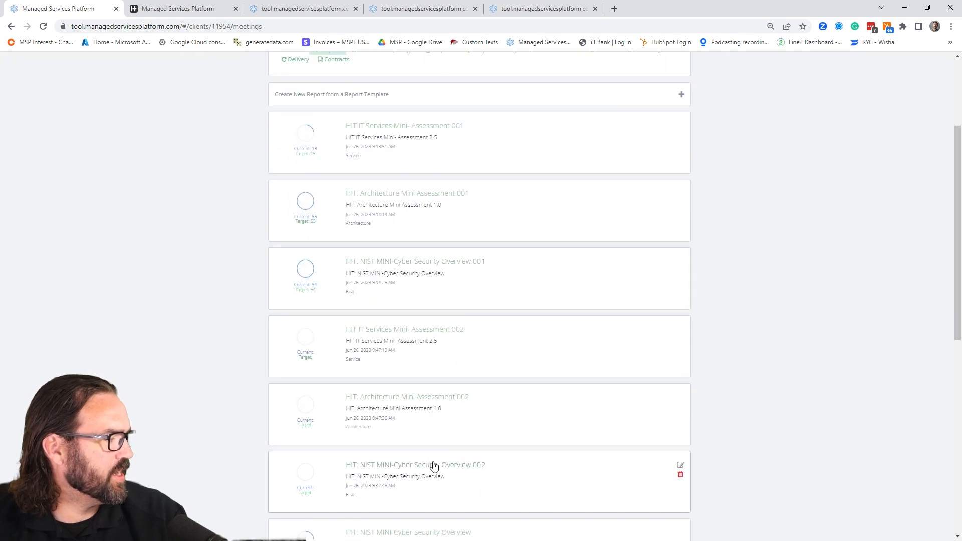
pyautogui.click(434, 464)
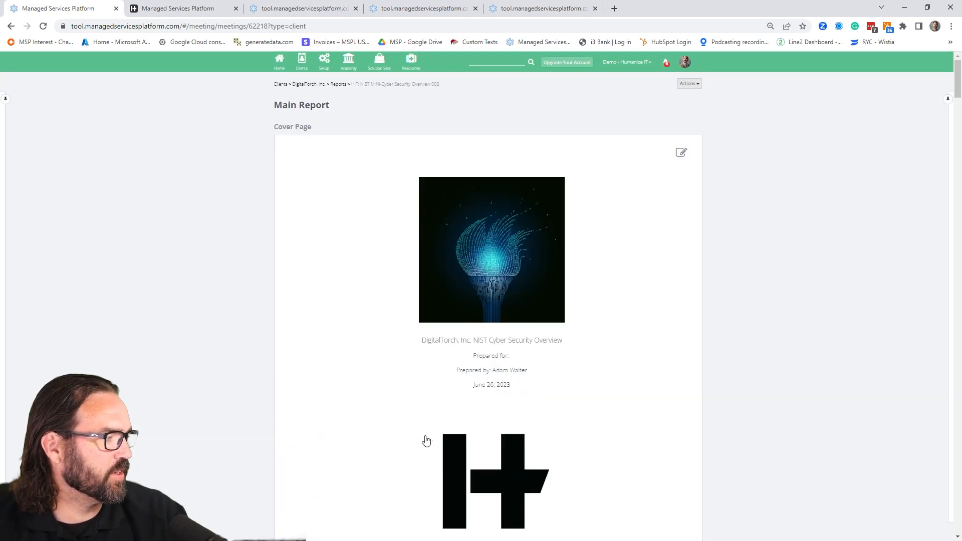
# - Copy the share link of the report's NIST Overview from the IDENTIFY section and close the sharing dialog
pyautogui.scroll(-15, 567, 472)
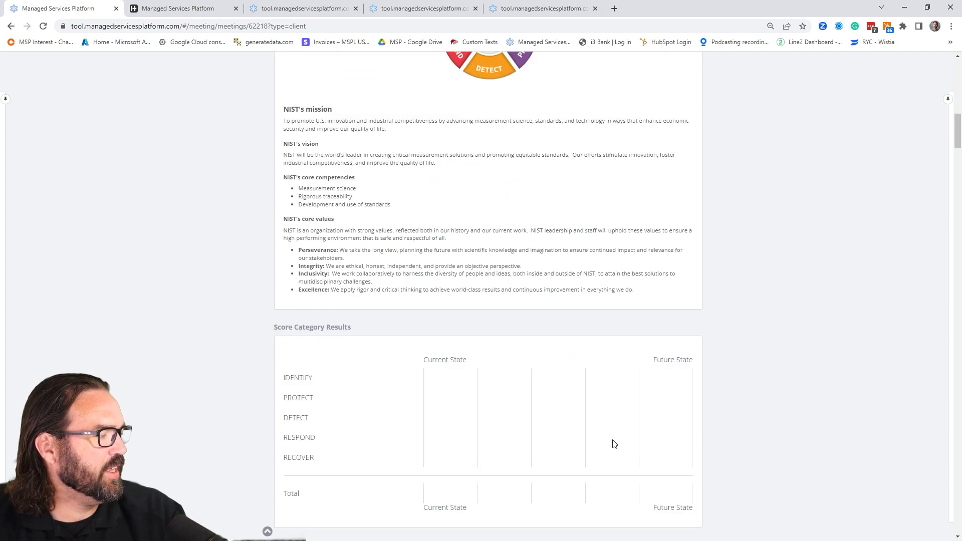
pyautogui.scroll(-14, 615, 437)
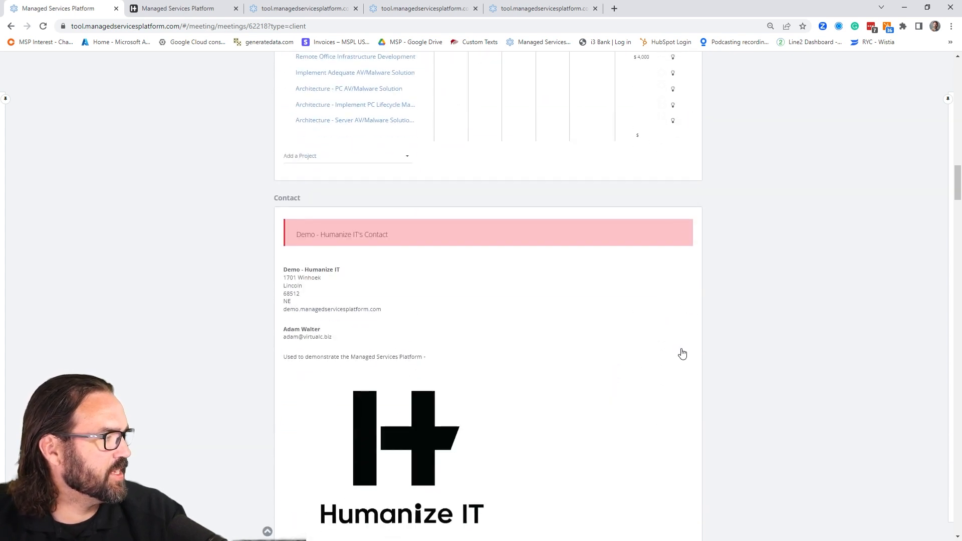
pyautogui.scroll(-4, 675, 350)
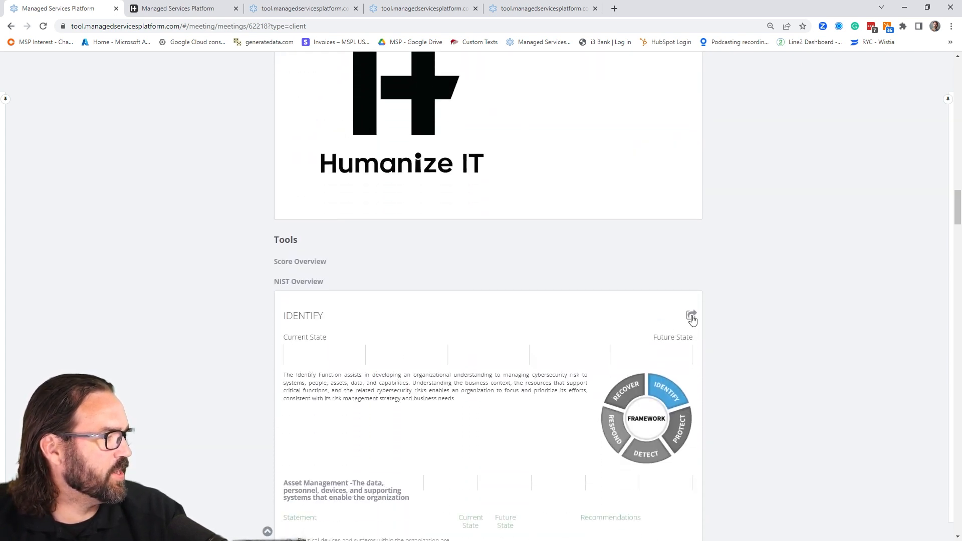
pyautogui.click(691, 317)
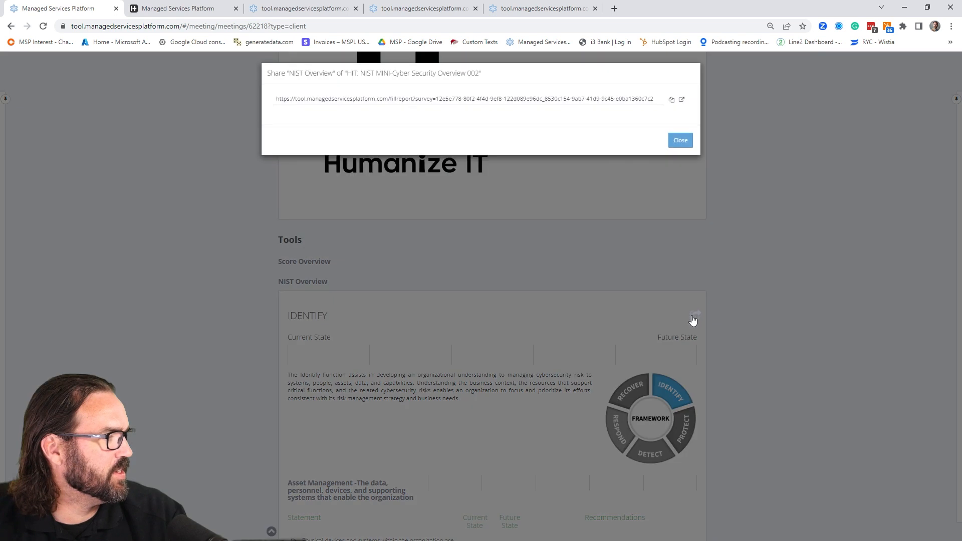
pyautogui.click(673, 101)
pyautogui.click(680, 140)
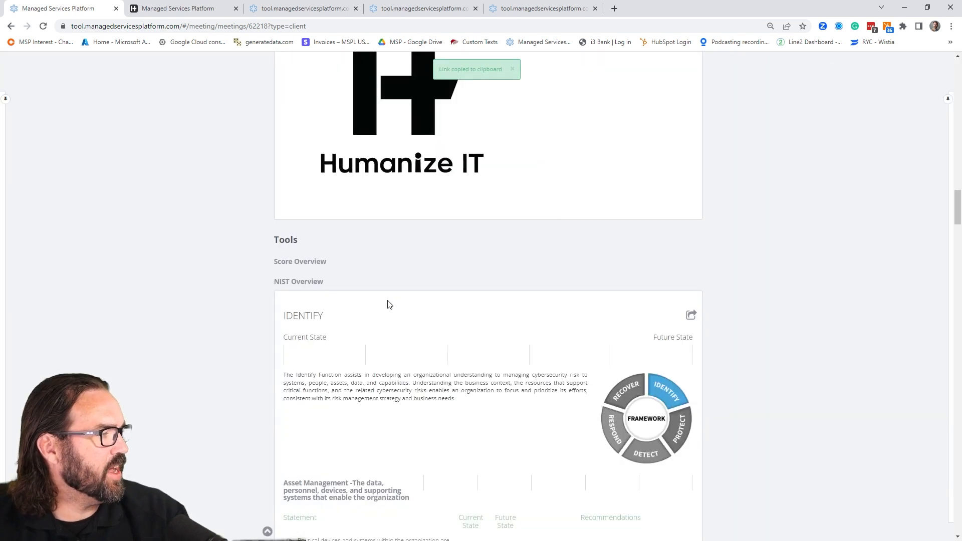
# - Return from the NIST report to the client's home dashboard and open the Pre-Assement Welcome widget's content editor
pyautogui.scroll(15, 281, 407)
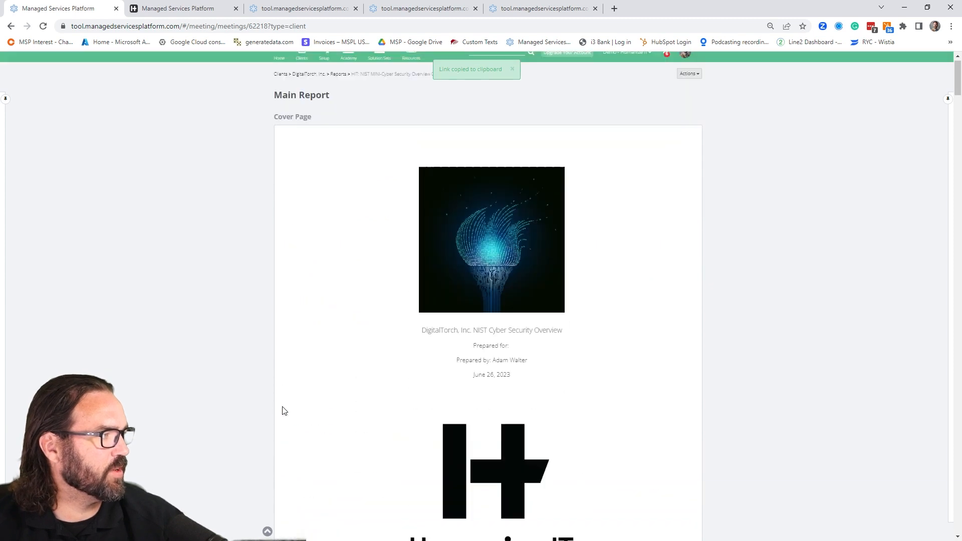
pyautogui.click(309, 85)
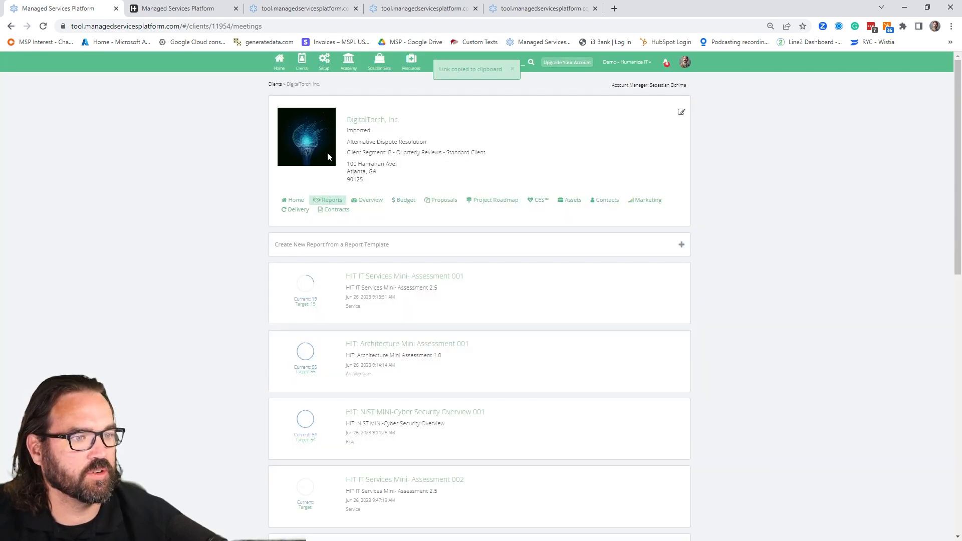
pyautogui.click(294, 200)
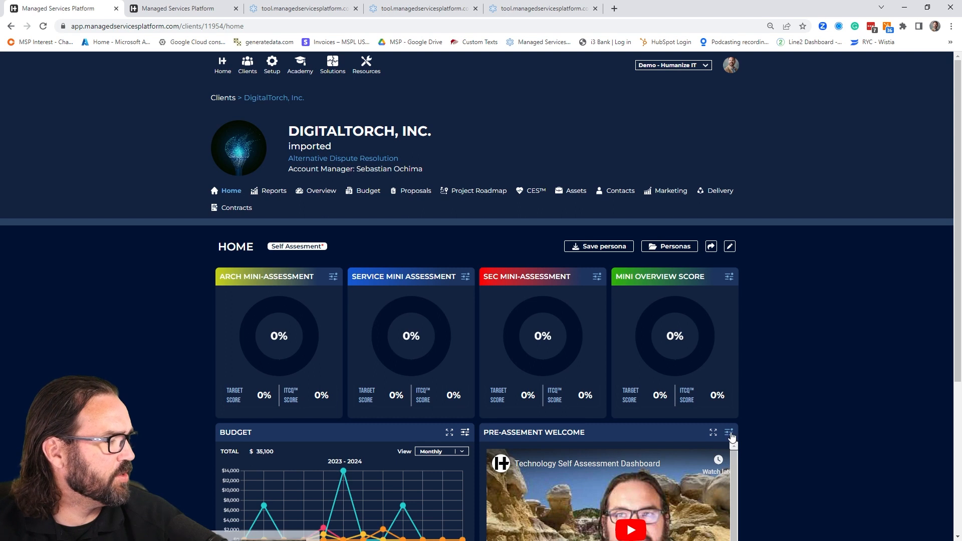
pyautogui.click(728, 432)
# - Replace the URL of the Sec Mini-Assessment link with the copied NIST Overview share link and save the widget
pyautogui.scroll(-4, 484, 358)
pyautogui.scroll(-1, 483, 358)
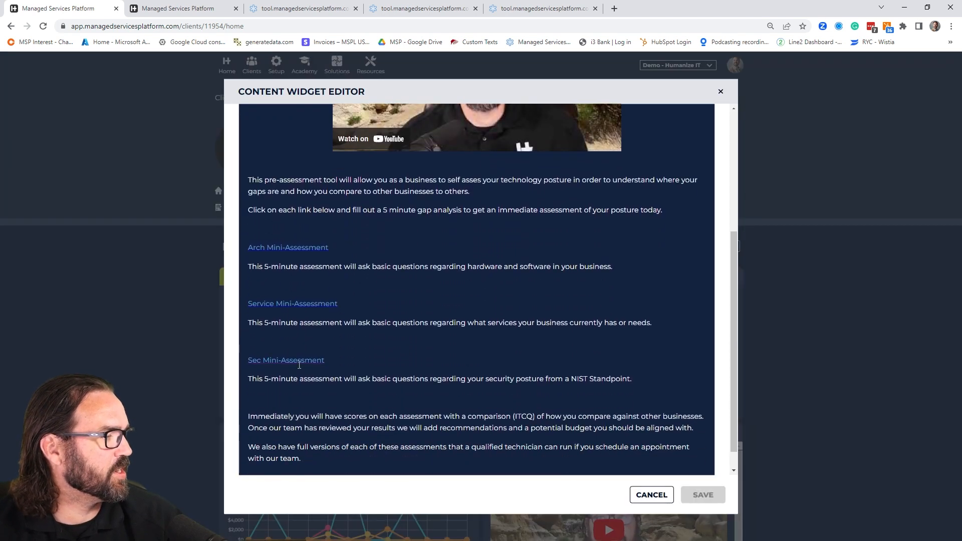
pyautogui.moveTo(325, 361); pyautogui.dragTo(249, 362)
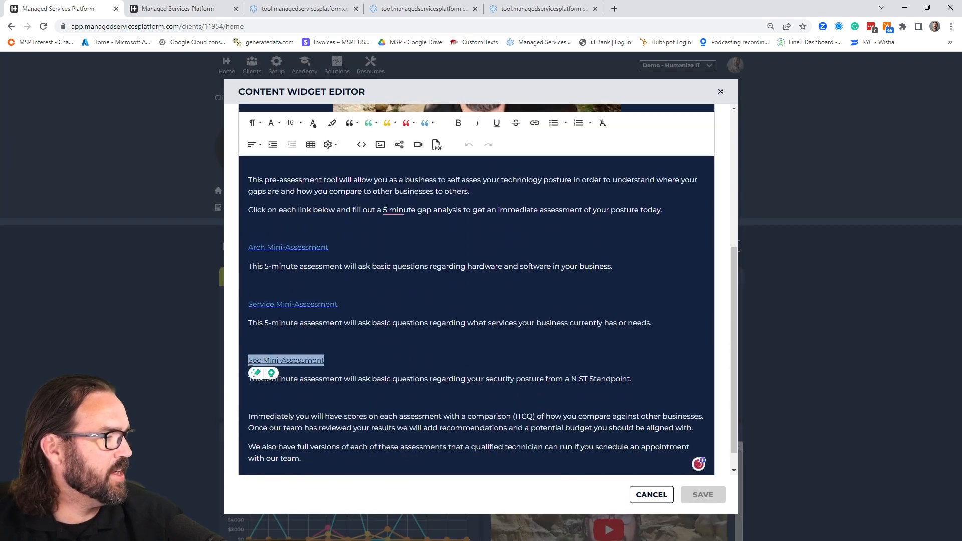
pyautogui.click(534, 123)
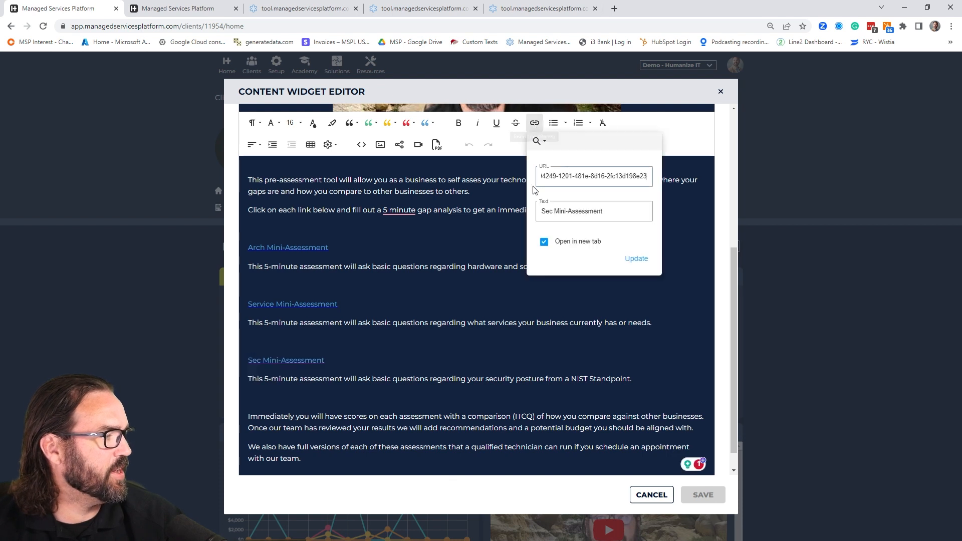
pyautogui.tripleClick(609, 174)
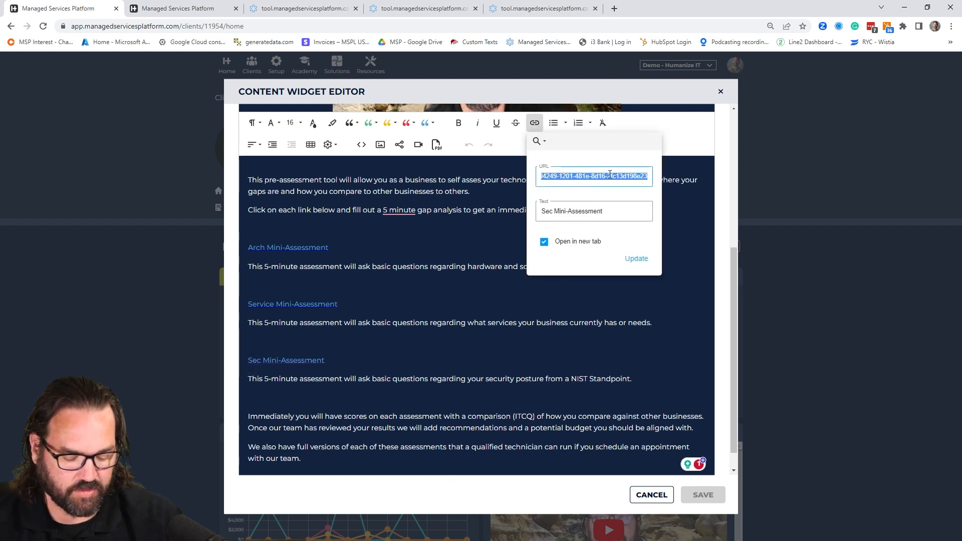
pyautogui.hotkey('ctrl', 'v')
pyautogui.click(636, 259)
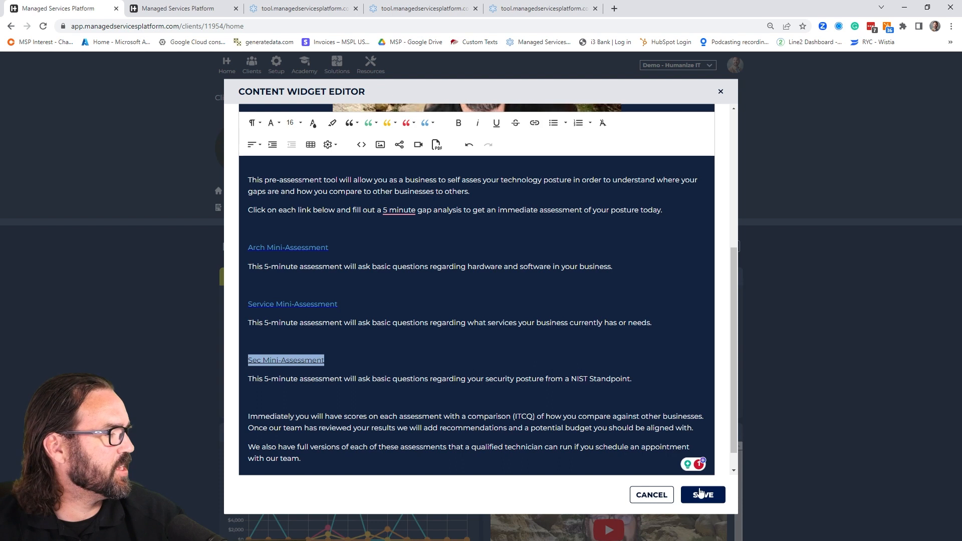
pyautogui.click(702, 494)
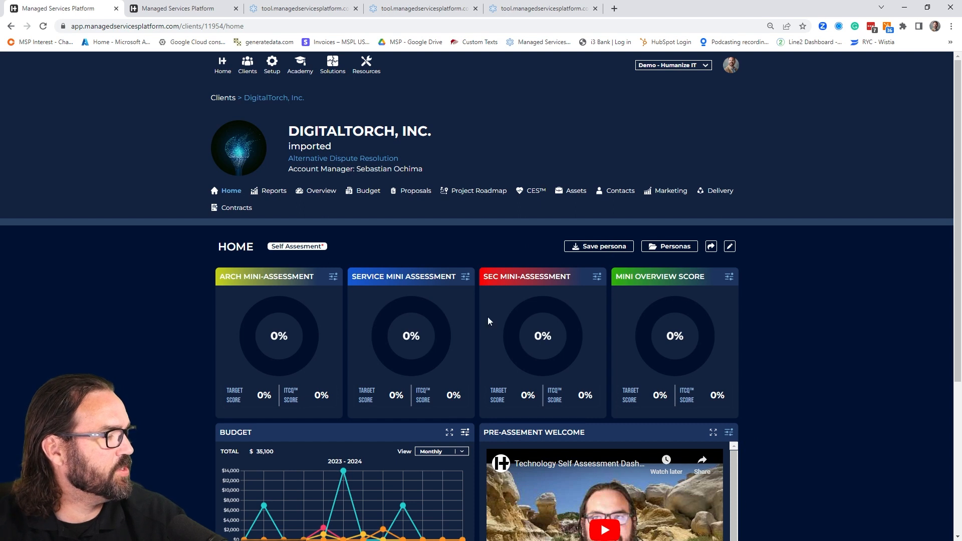
# - Save the dashboard changes to the current Self Assesment persona and switch to the client's public dashboard
pyautogui.click(584, 246)
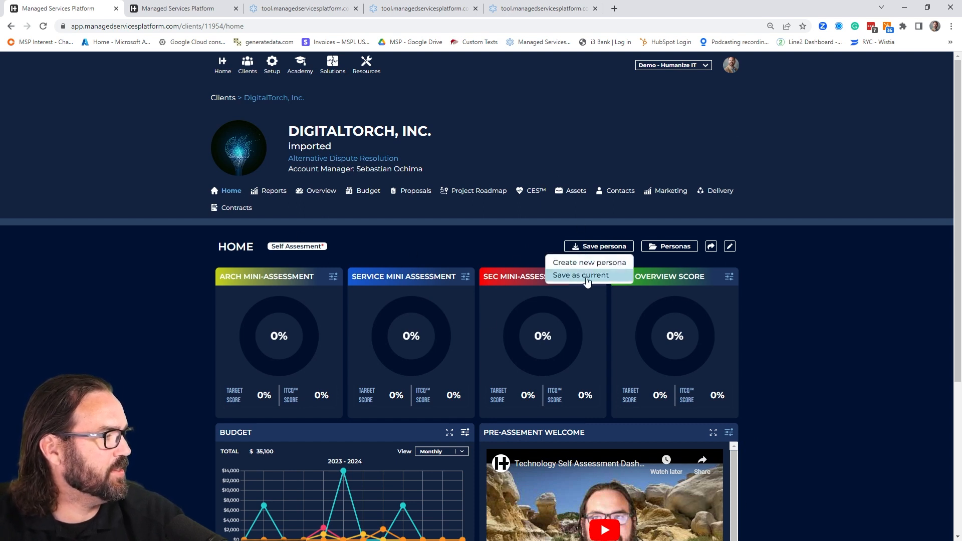
pyautogui.click(587, 281)
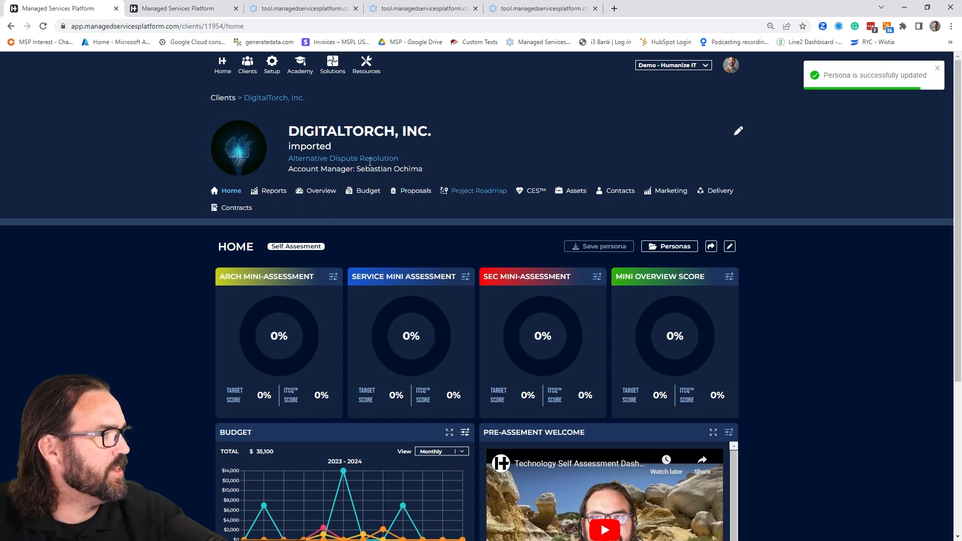
pyautogui.click(188, 8)
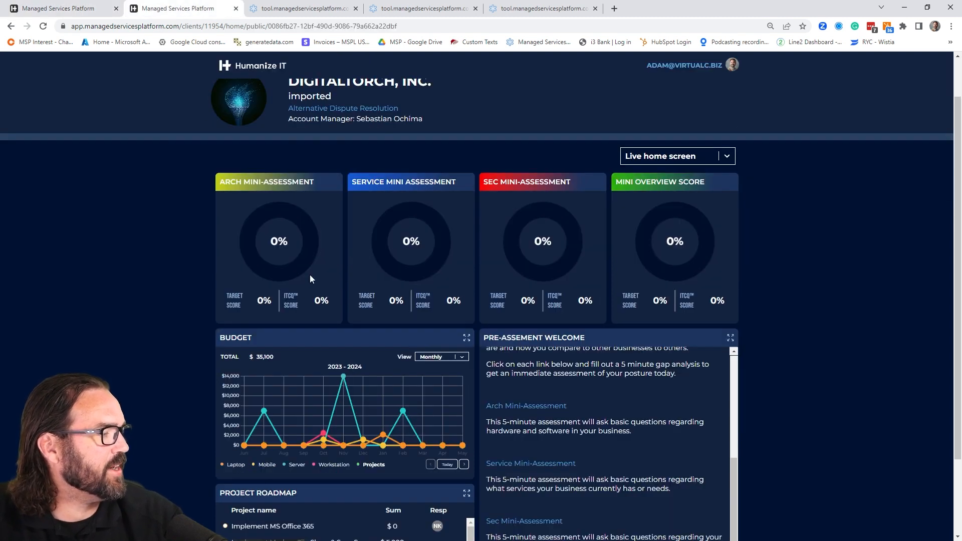
# - Try the Arch Mini-Assessment link on the not yet refreshed public dashboard and close all the open survey tabs
pyautogui.click(543, 408)
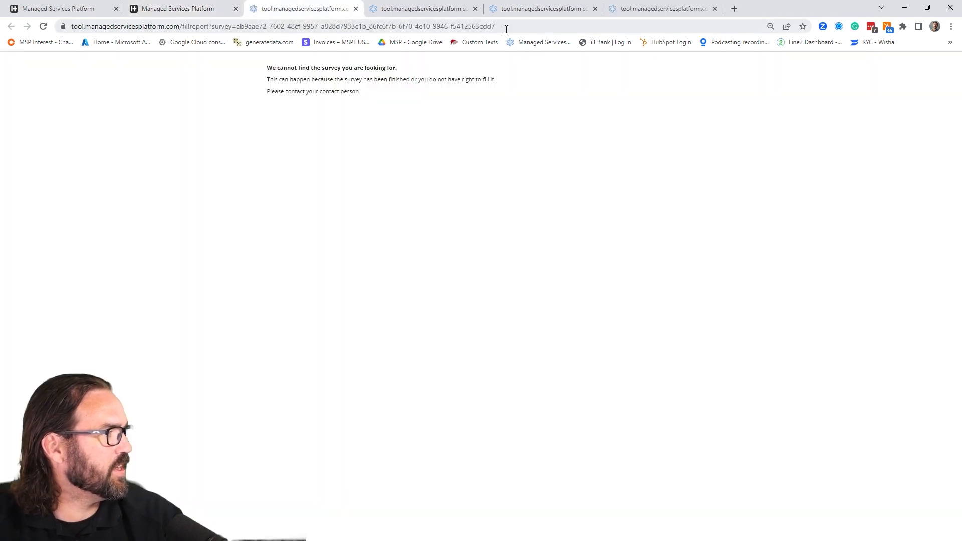
pyautogui.click(356, 9)
pyautogui.click(356, 10)
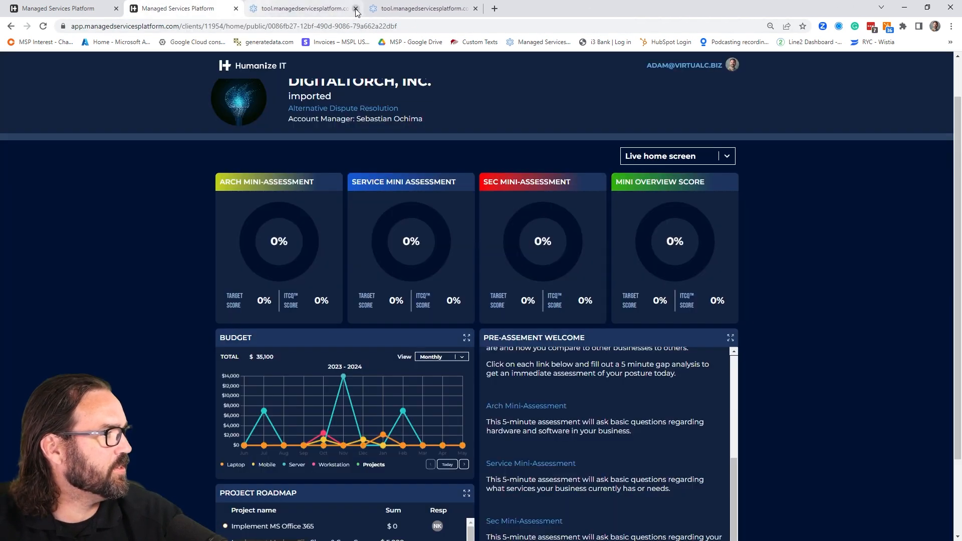
pyautogui.click(356, 9)
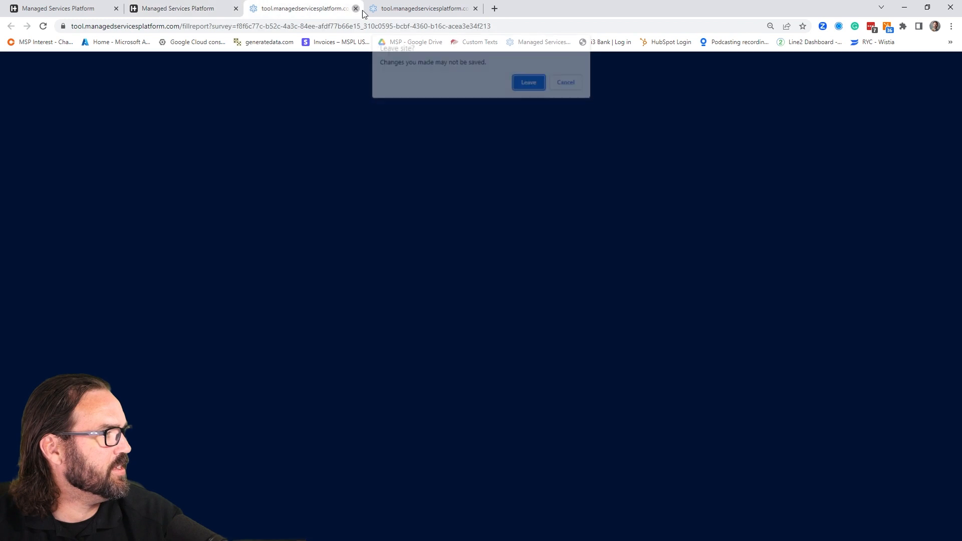
pyautogui.click(524, 83)
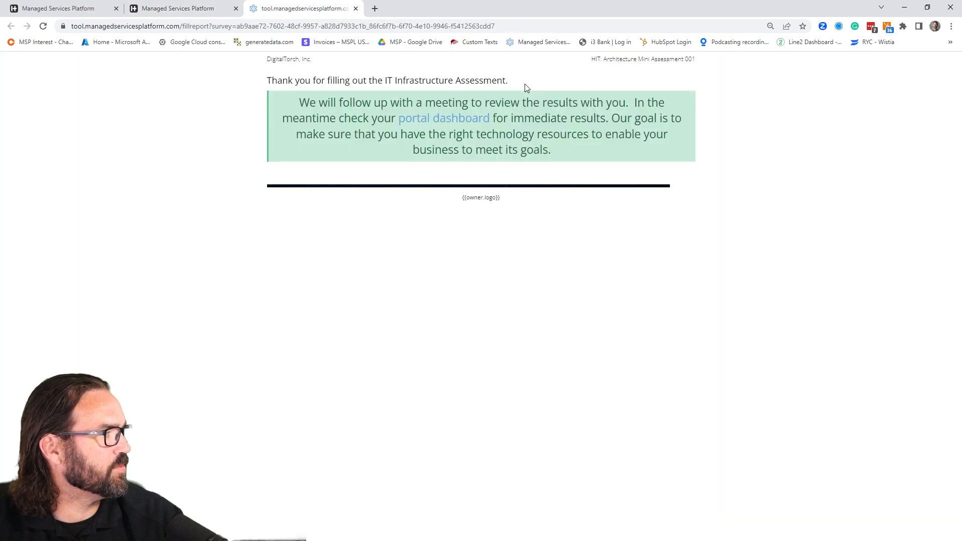
pyautogui.click(355, 9)
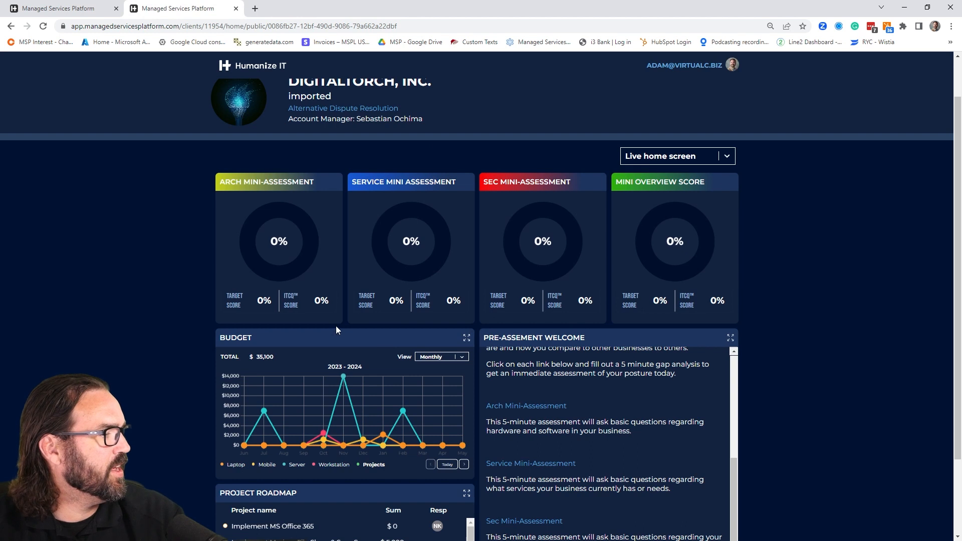
# - Reload the public dashboard, open the Arch Mini-Assessment link and start the Architecture Mini Assessment 002 survey
pyautogui.click(43, 27)
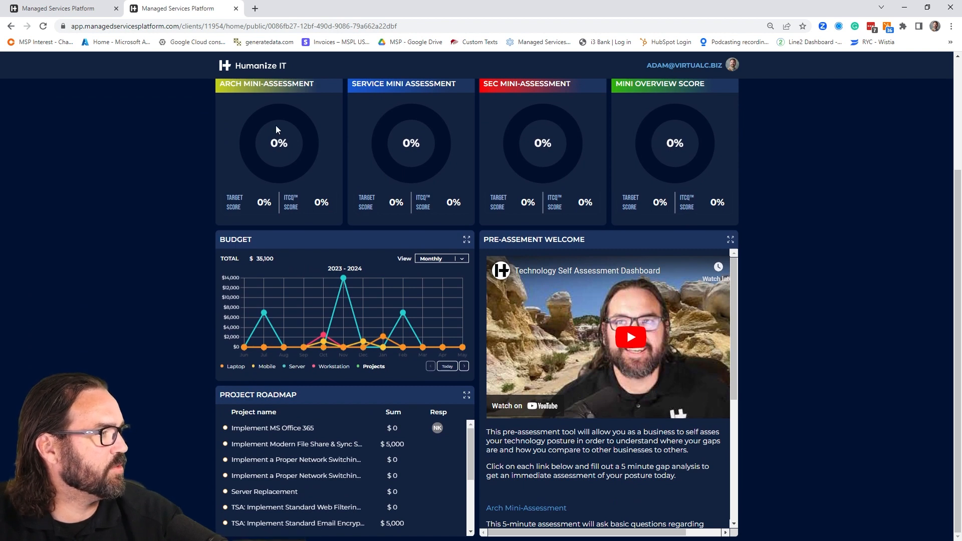
pyautogui.click(520, 509)
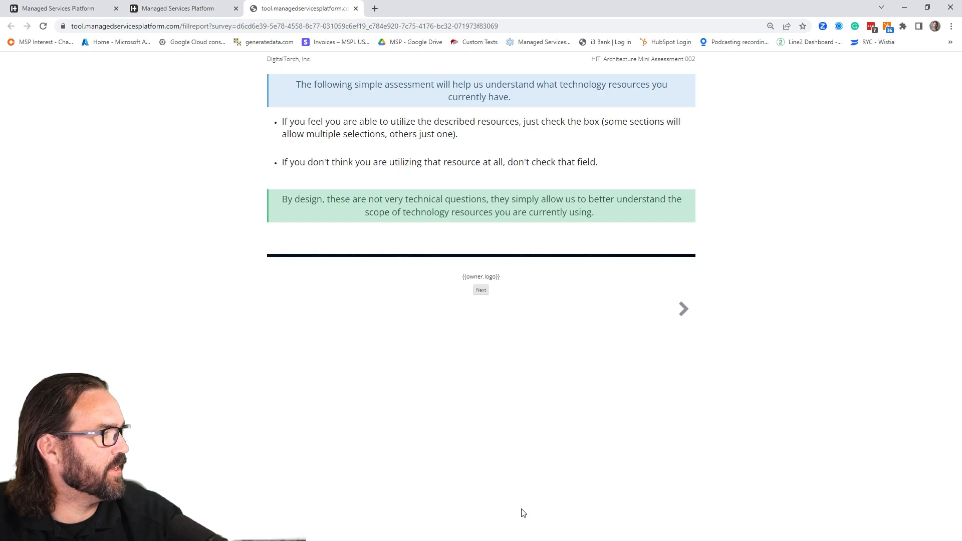
pyautogui.click(481, 290)
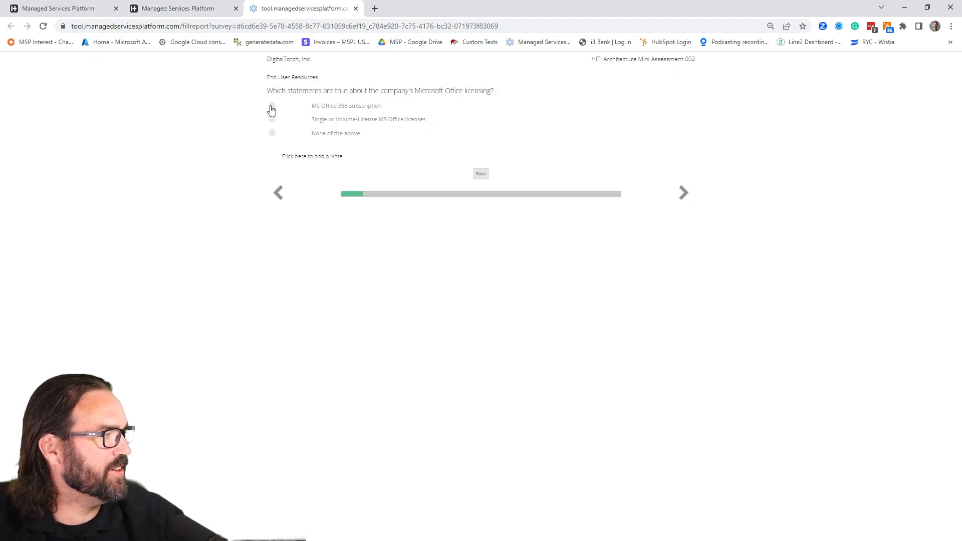
# - Complete the End User Resources questions: email on Microsoft Exchange on Premise, A/V agents on Some workstations, and None of the above for workstation warranty
pyautogui.click(480, 174)
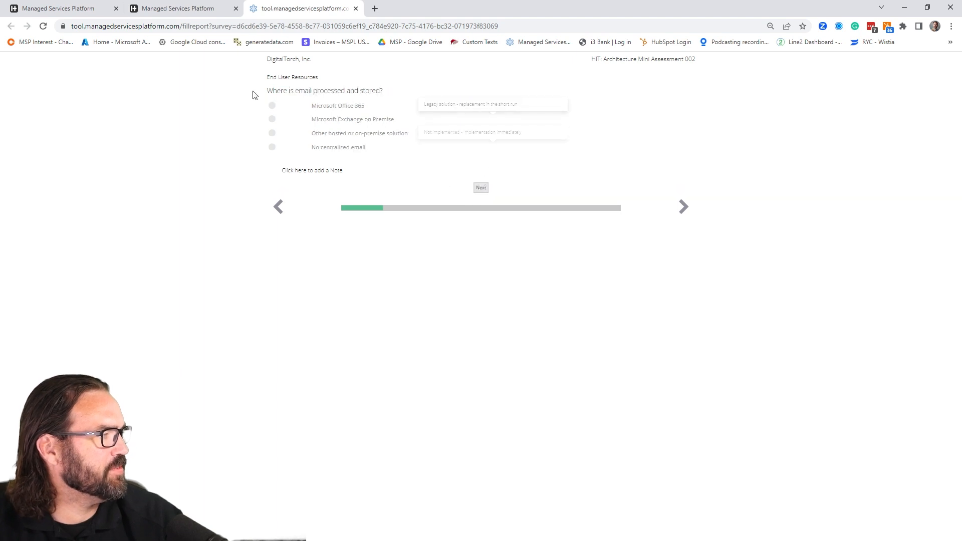
pyautogui.click(273, 120)
pyautogui.click(480, 188)
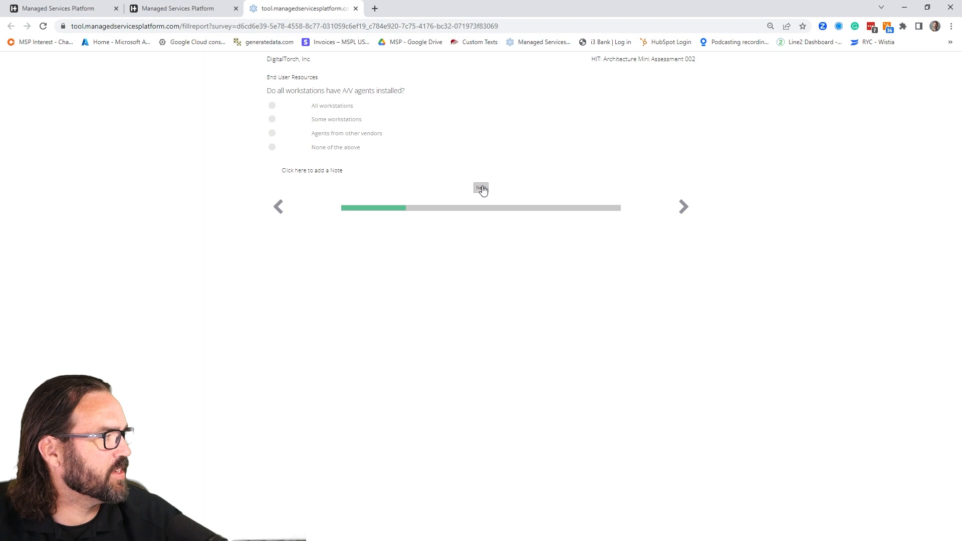
pyautogui.click(272, 121)
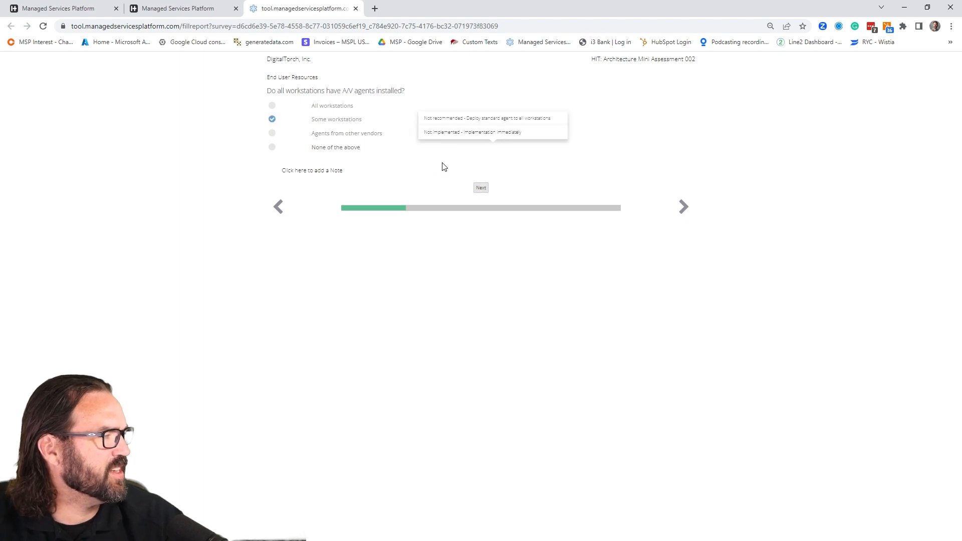
pyautogui.click(481, 188)
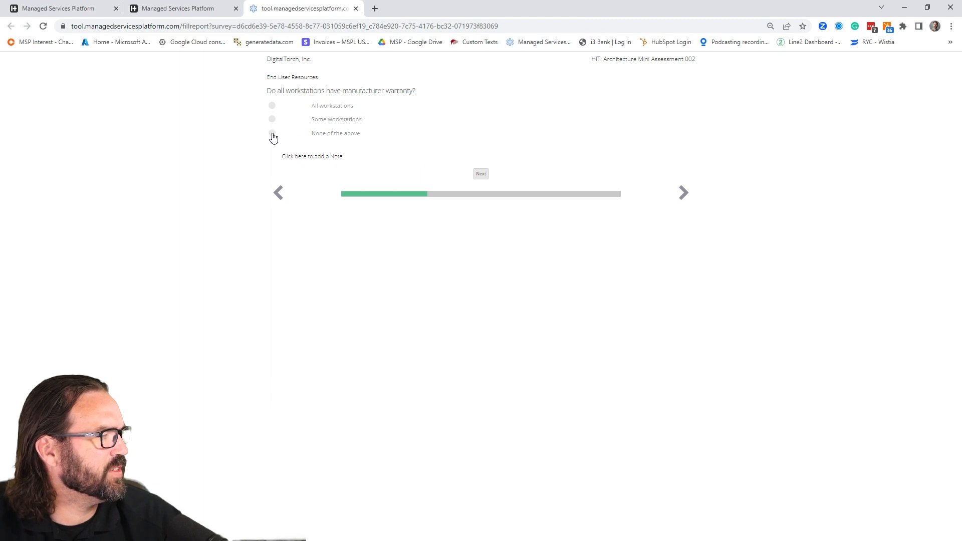
pyautogui.click(273, 134)
pyautogui.click(481, 174)
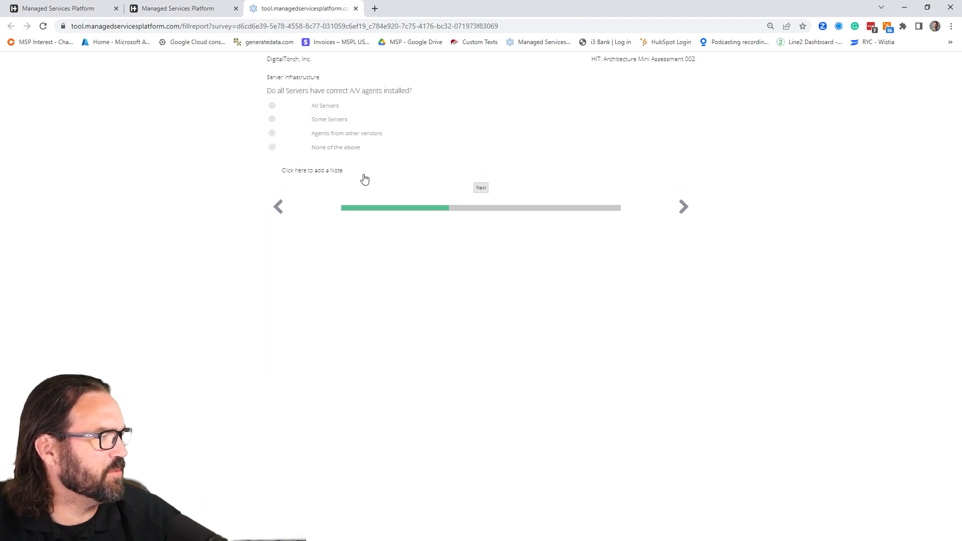
# - Answer the Server Infrastructure questions with Agents from other vendors for A/V and None of the above for manufacturer warranty
pyautogui.click(272, 133)
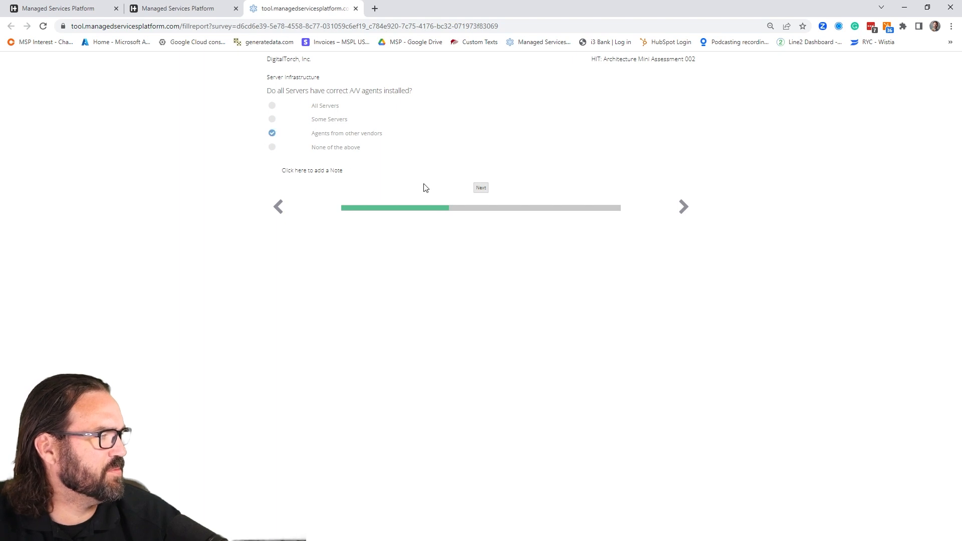
pyautogui.click(481, 188)
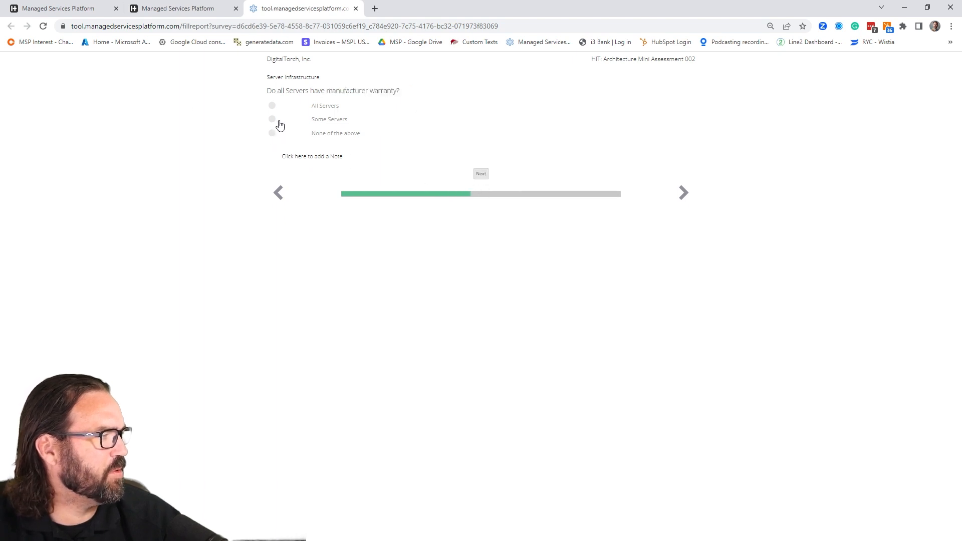
pyautogui.click(273, 134)
pyautogui.click(480, 174)
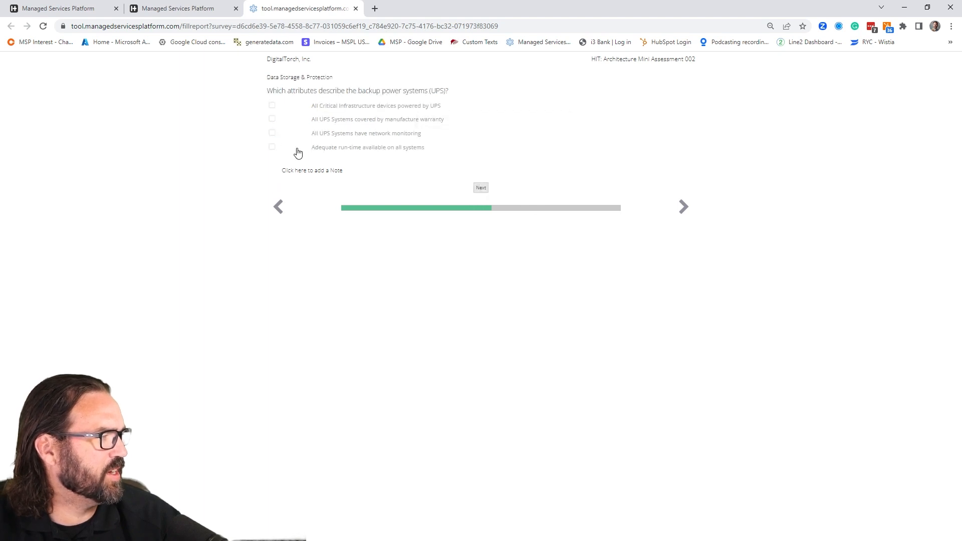
# - Skip the UPS question, then describe the Internet Connection as Reliable and dependable and the Wireless Network as Reliable
pyautogui.click(480, 188)
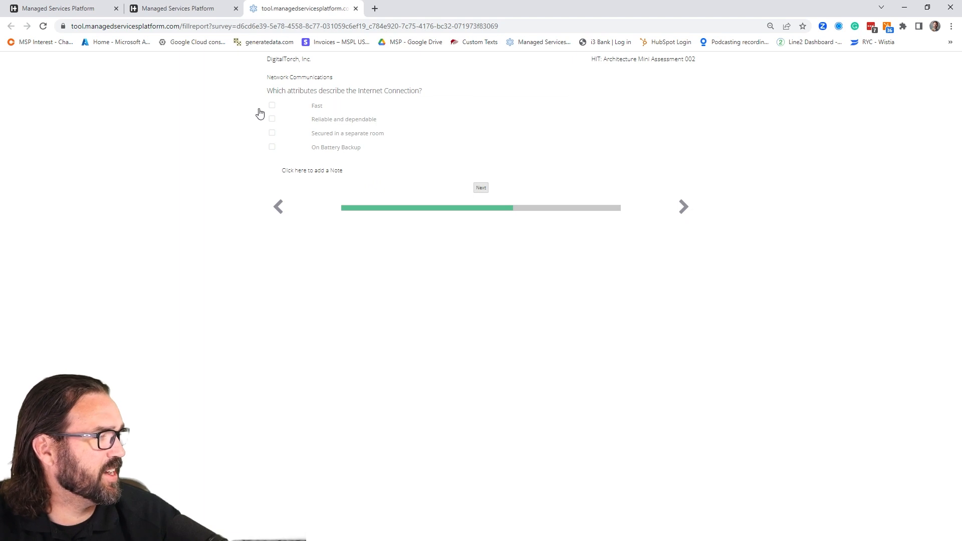
pyautogui.click(272, 119)
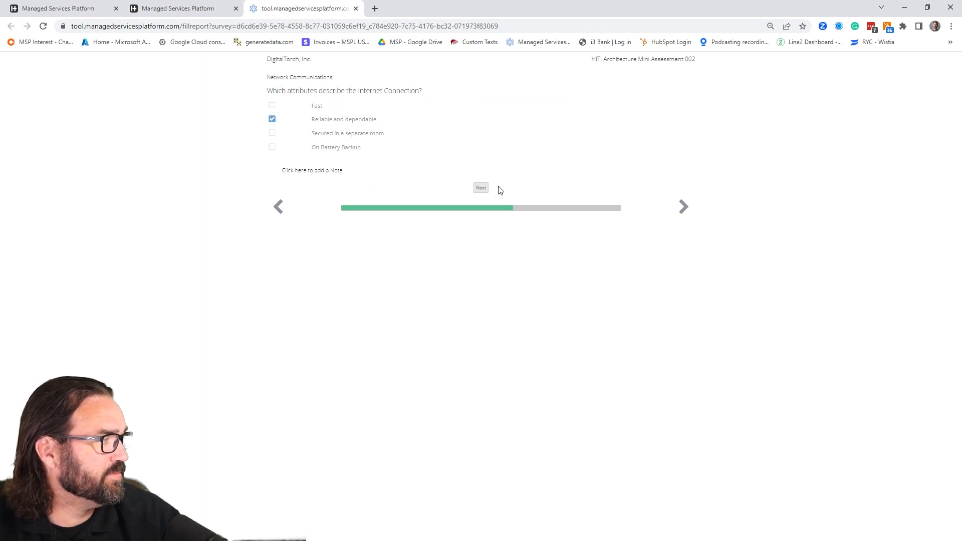
pyautogui.click(481, 188)
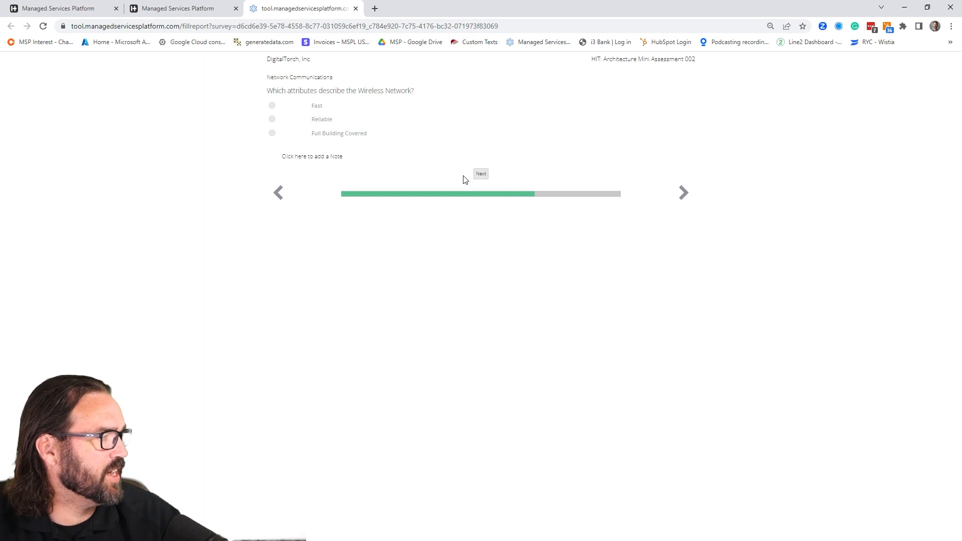
pyautogui.click(273, 119)
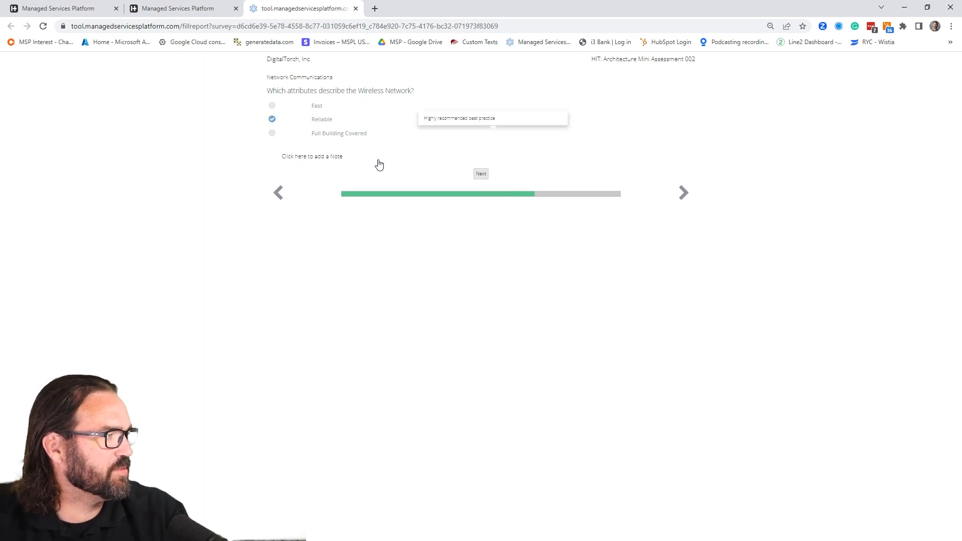
pyautogui.click(480, 174)
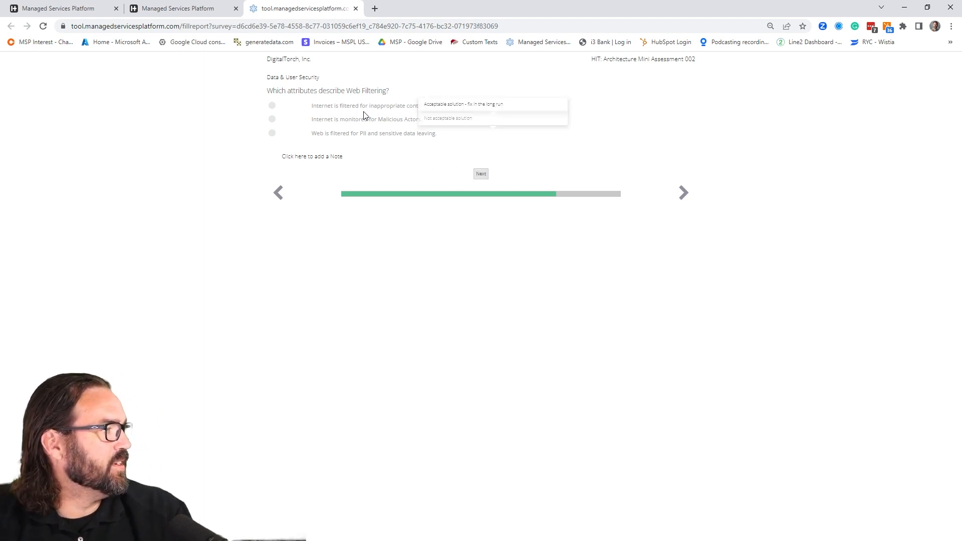
# - Set email filtering to Supported SPAM/Malware Filtering Solution, skip the Web Filtering and Data Center questions, and finish the Architecture survey
pyautogui.click(482, 176)
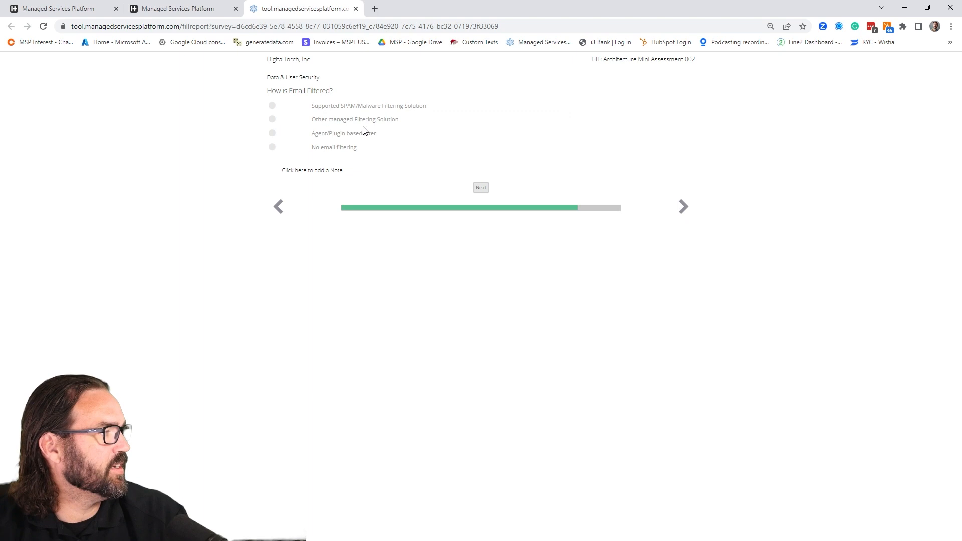
pyautogui.click(272, 105)
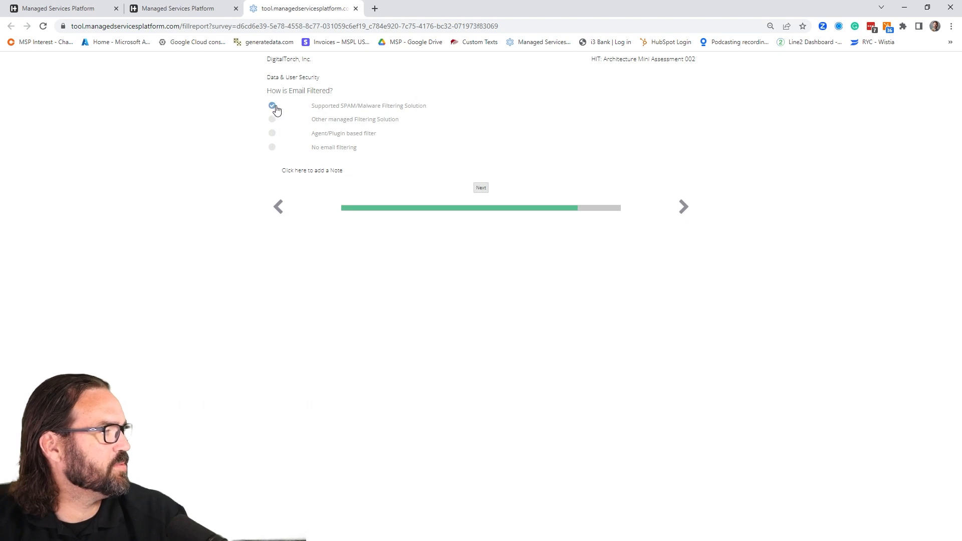
pyautogui.click(481, 188)
pyautogui.click(483, 175)
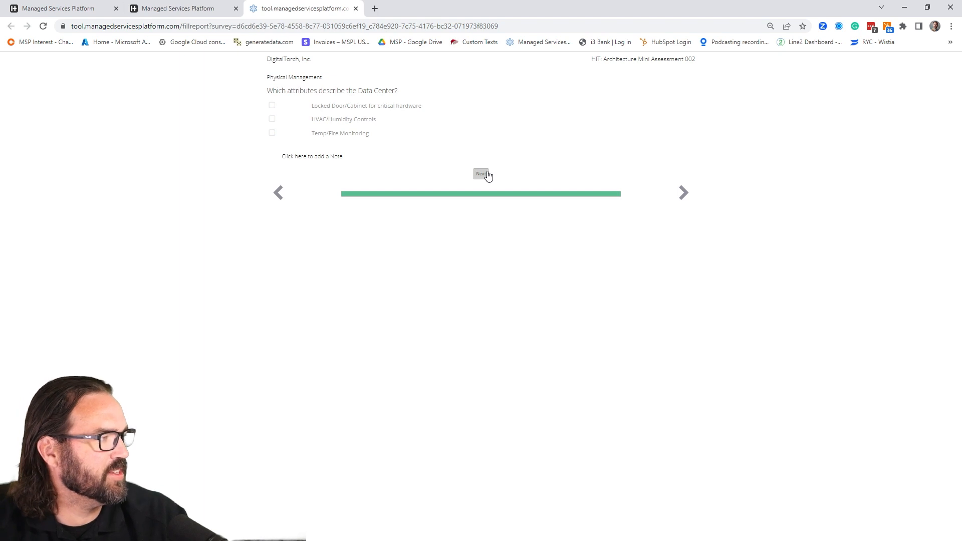
pyautogui.click(485, 173)
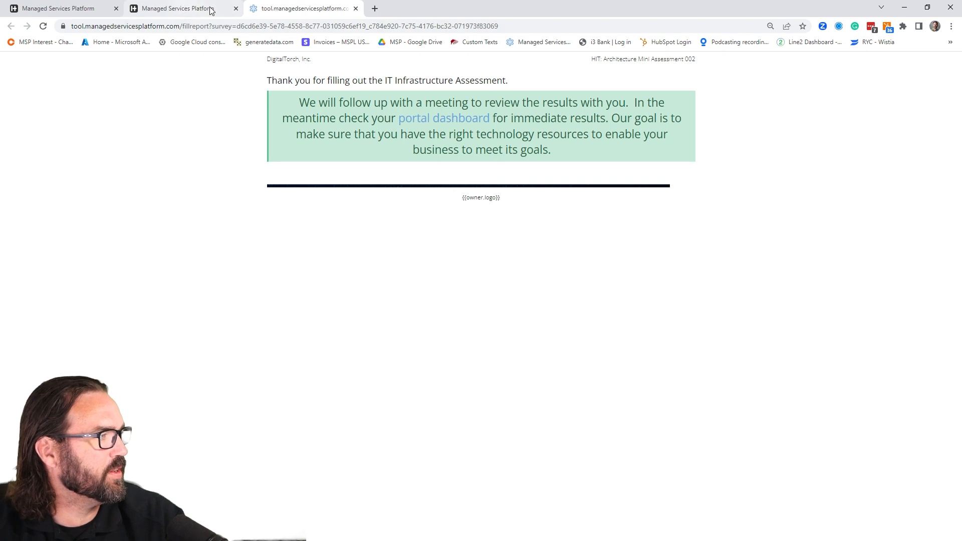
# - Reload the public dashboard, open the Service Mini-Assessment link and start the IT Services Mini-Assessment 002 survey
pyautogui.click(186, 7)
pyautogui.scroll(3, 31, 74)
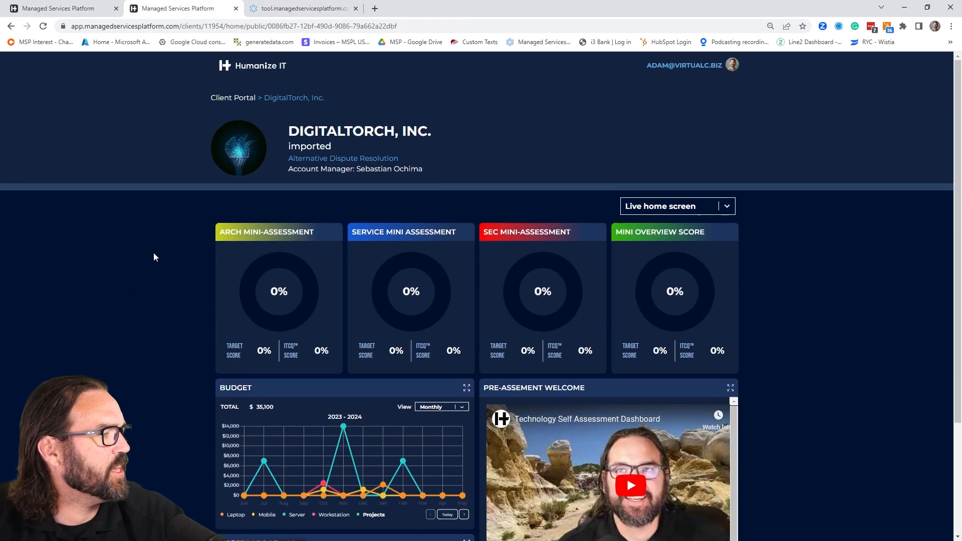
pyautogui.click(44, 27)
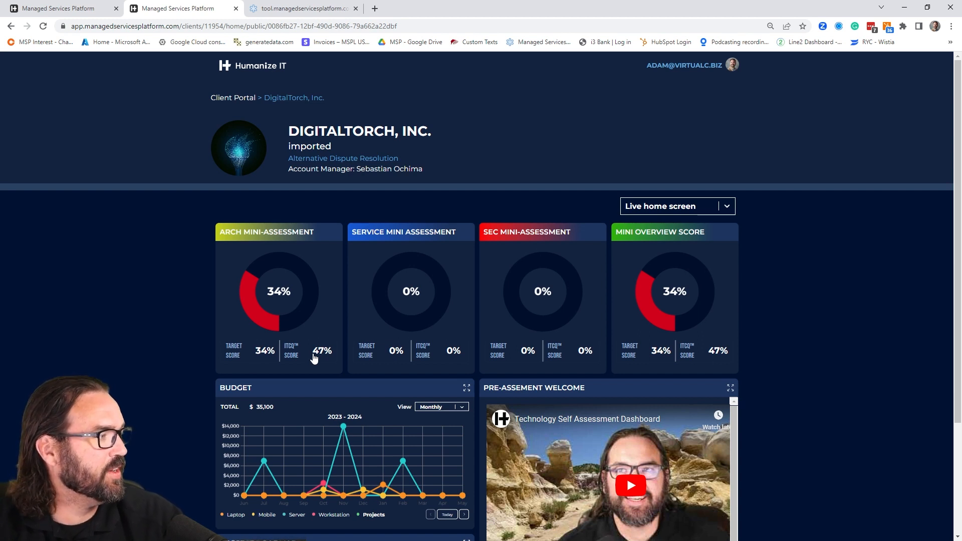
pyautogui.scroll(-5, 620, 438)
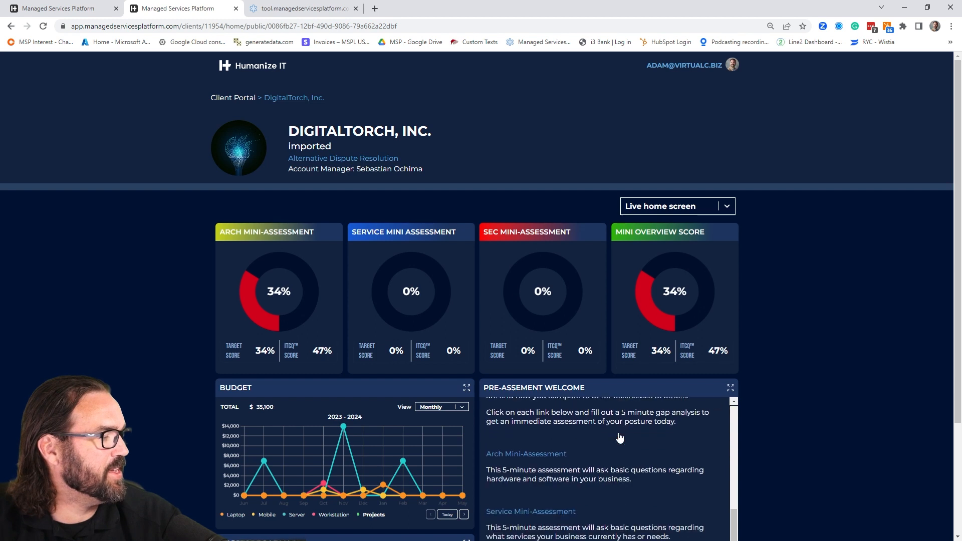
pyautogui.click(536, 476)
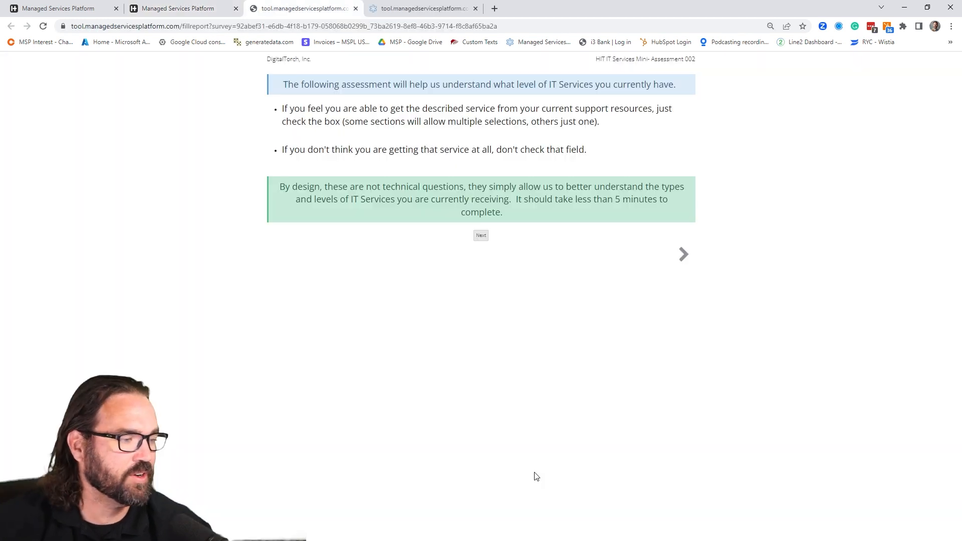
pyautogui.click(481, 235)
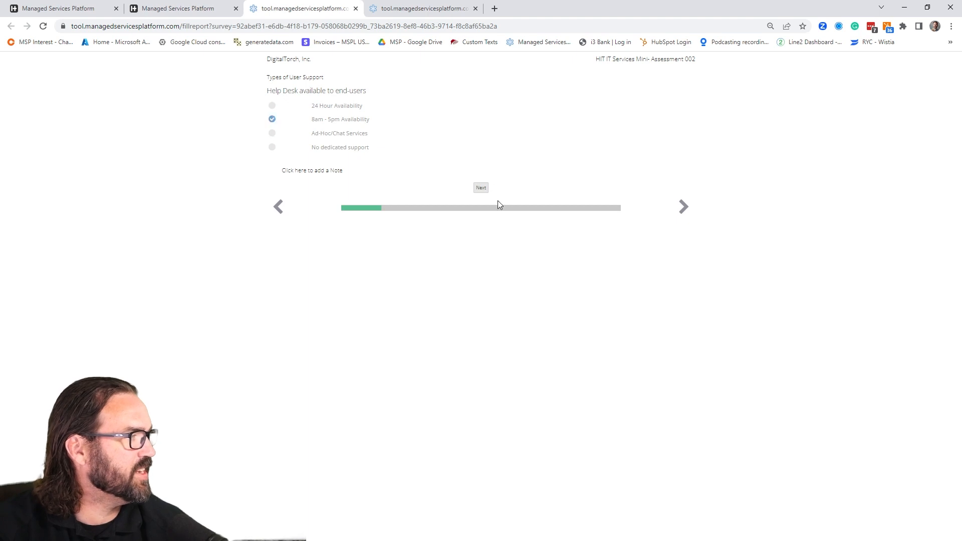
# - Answer Help Desk and On-Site Support with 8am - 5pm Availability, Software Application Support with Best effort from general IT staff, and skip PC Lifecycle Management
pyautogui.click(482, 187)
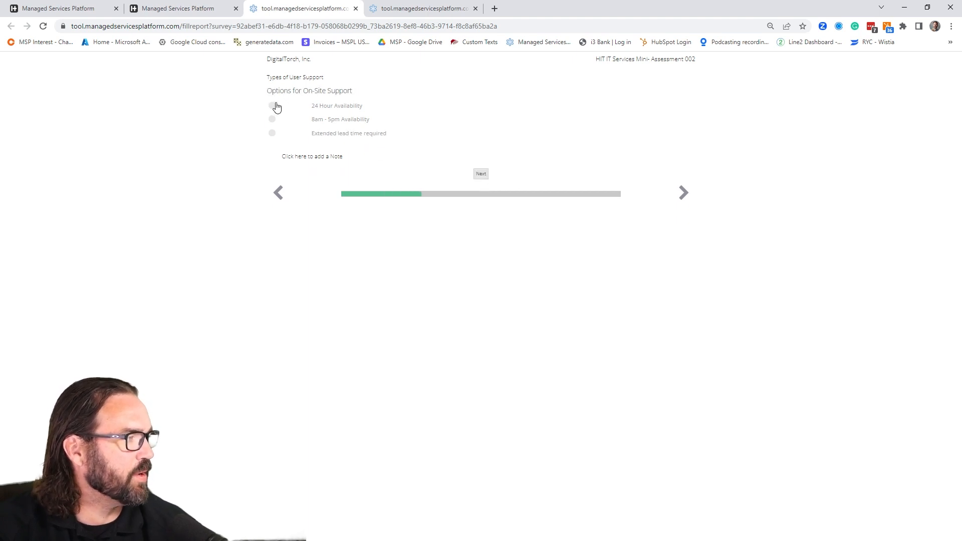
pyautogui.click(272, 120)
pyautogui.click(480, 174)
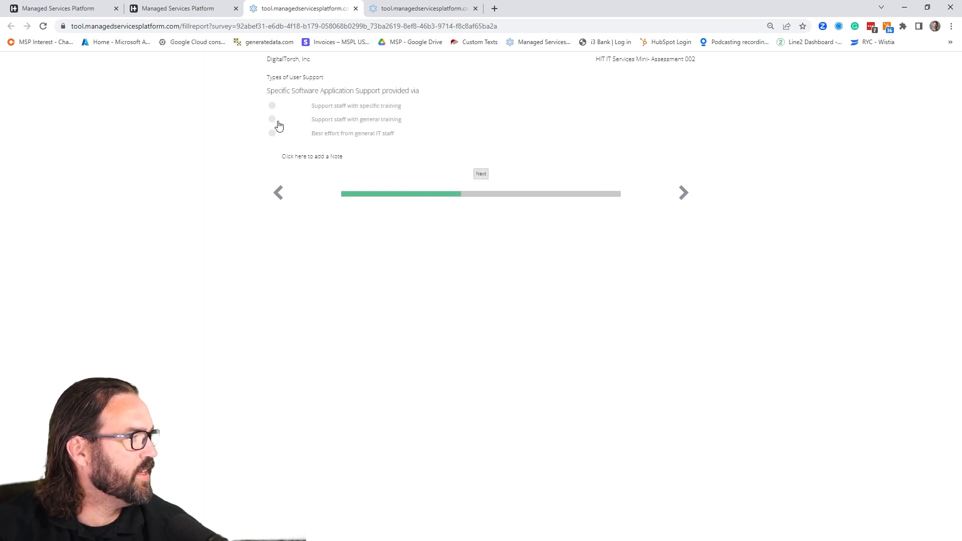
pyautogui.click(272, 134)
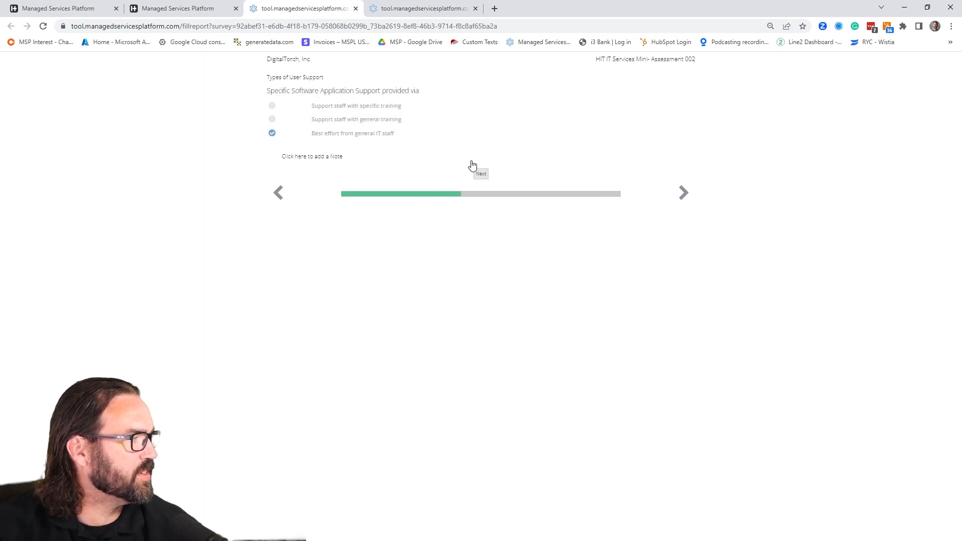
pyautogui.click(481, 174)
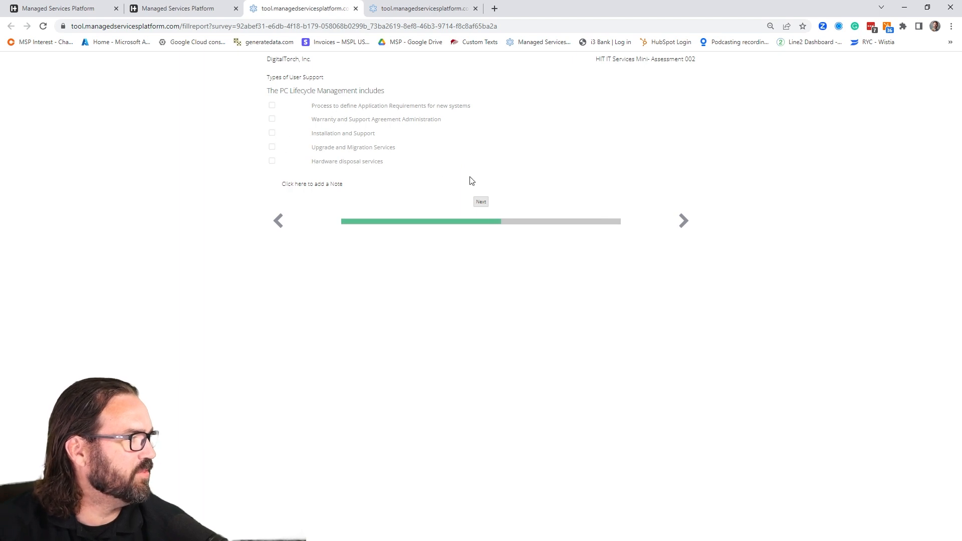
pyautogui.click(481, 210)
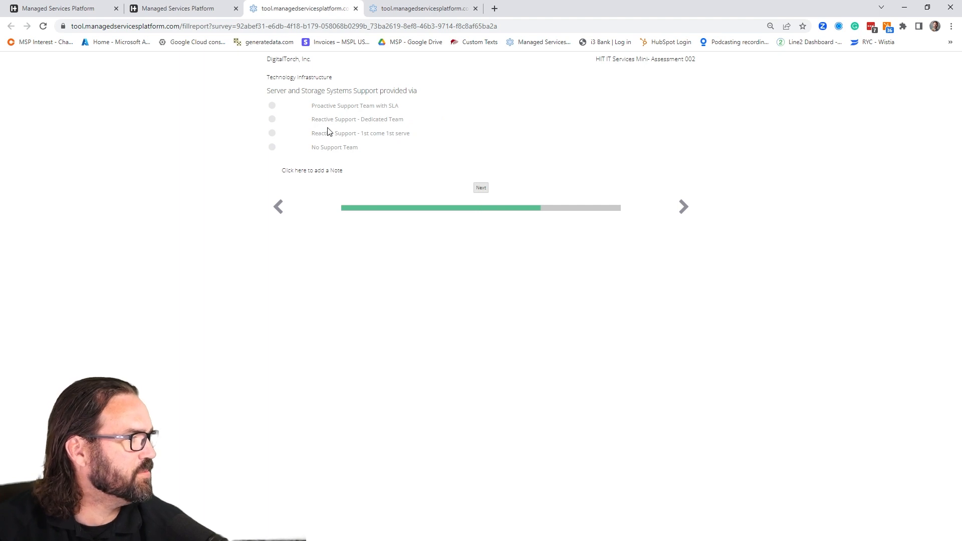
# - Set Server and Network Connectivity Support to Reactive Support - 1st come 1st serve, leave Telephony blank, and submit the IT Services survey
pyautogui.click(273, 134)
pyautogui.click(481, 188)
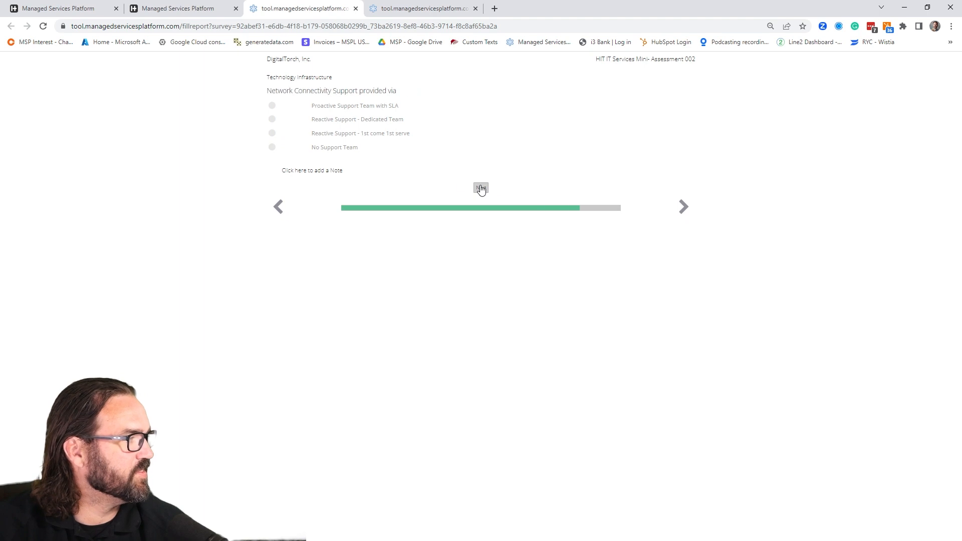
pyautogui.click(272, 133)
pyautogui.click(481, 188)
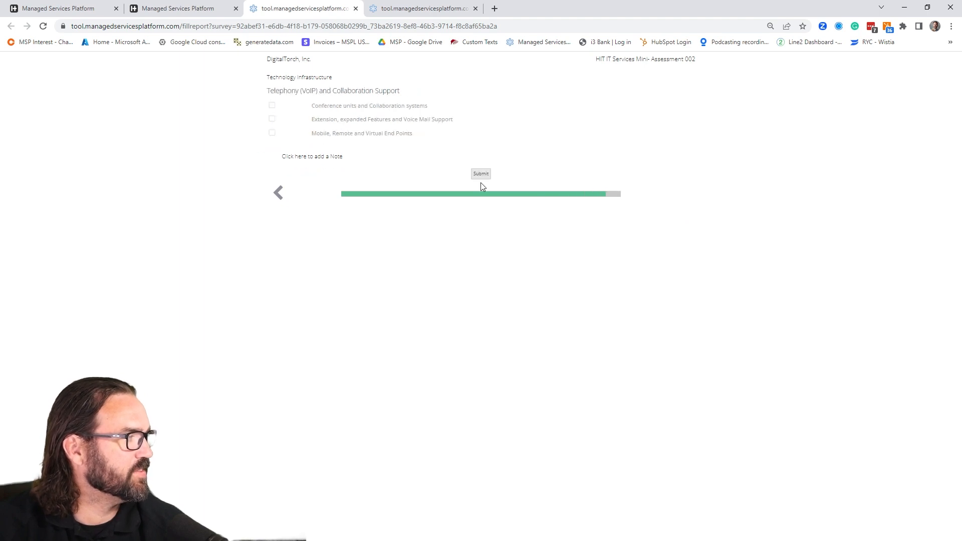
pyautogui.click(483, 174)
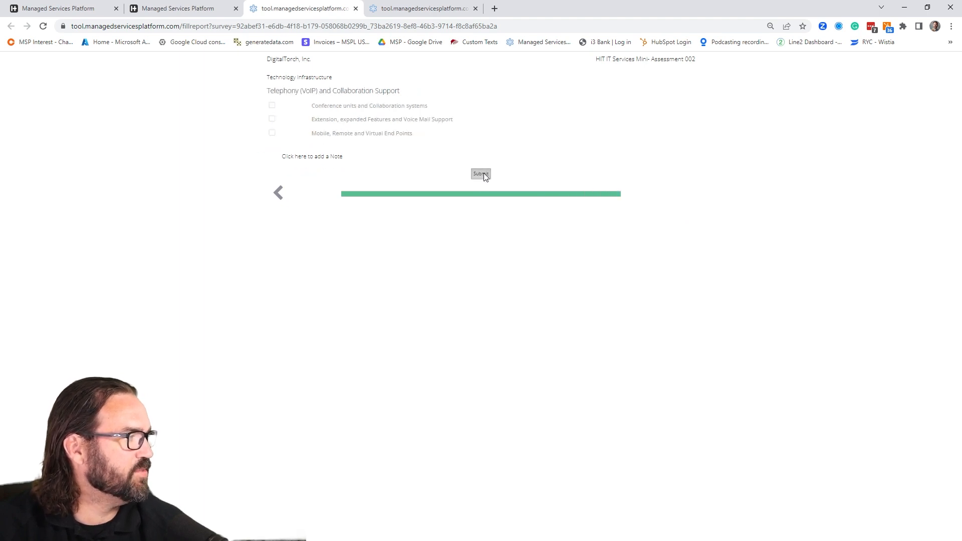
# - Reload the public dashboard, open the Sec Mini-Assessment link and start the NIST MINI-Cyber Security Overview 002 survey
pyautogui.click(200, 12)
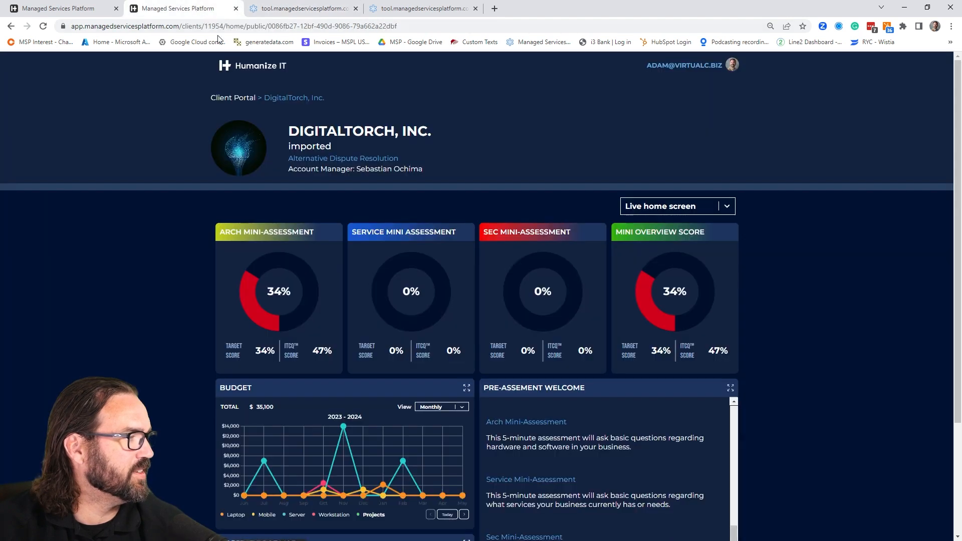
pyautogui.click(43, 26)
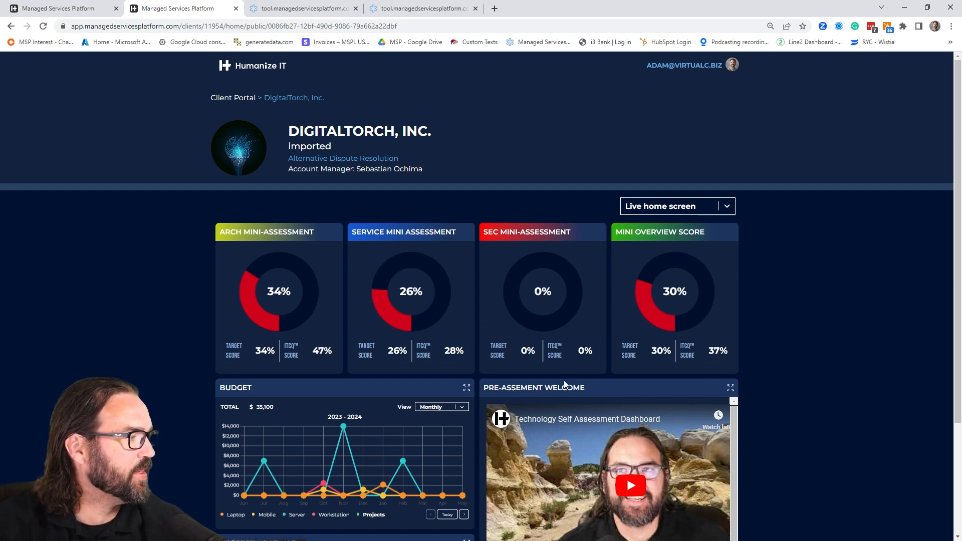
pyautogui.scroll(-3, 564, 381)
pyautogui.scroll(-3, 563, 380)
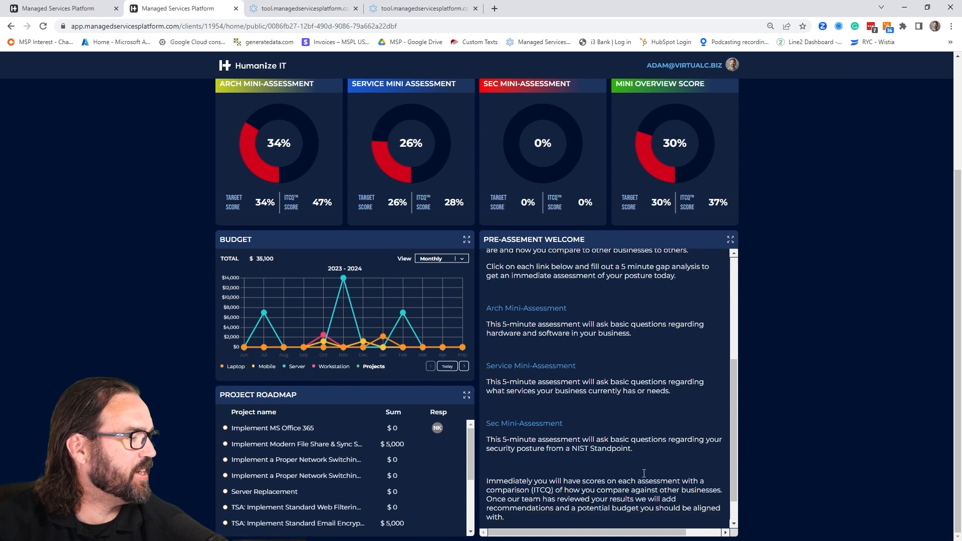
pyautogui.click(516, 425)
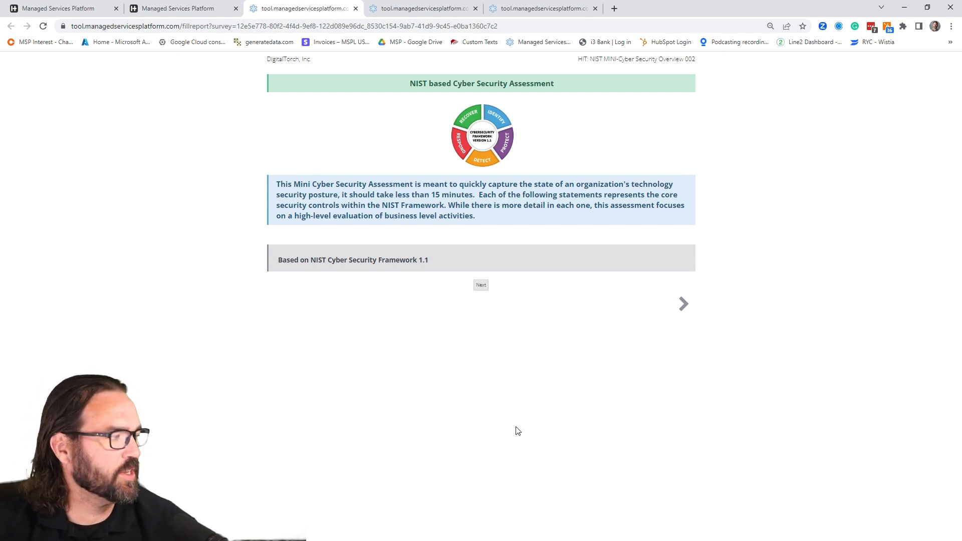
pyautogui.click(481, 286)
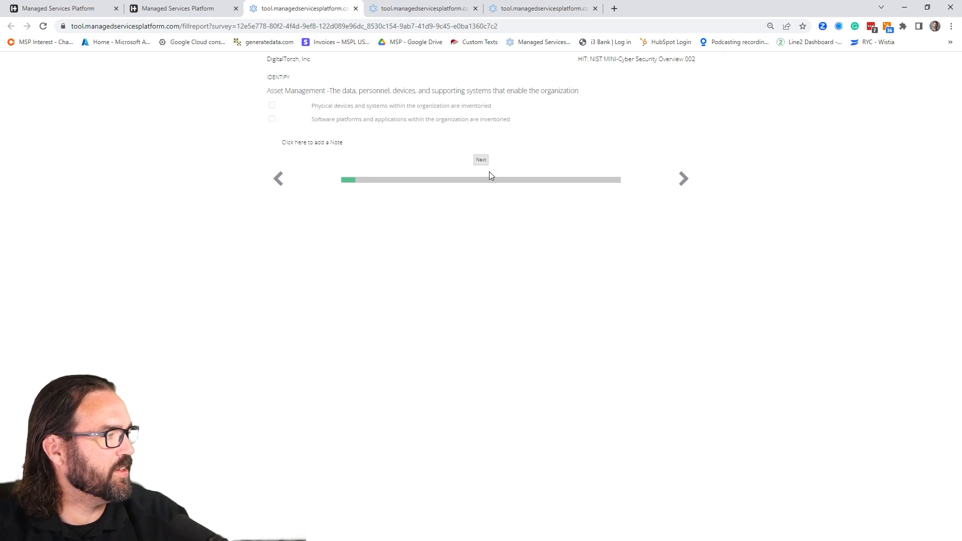
# - Select inventoried physical devices for Asset Management, legal and regulatory requirements for Business Environment, and both security roles and legal requirements for Governance
pyautogui.click(272, 110)
pyautogui.click(480, 159)
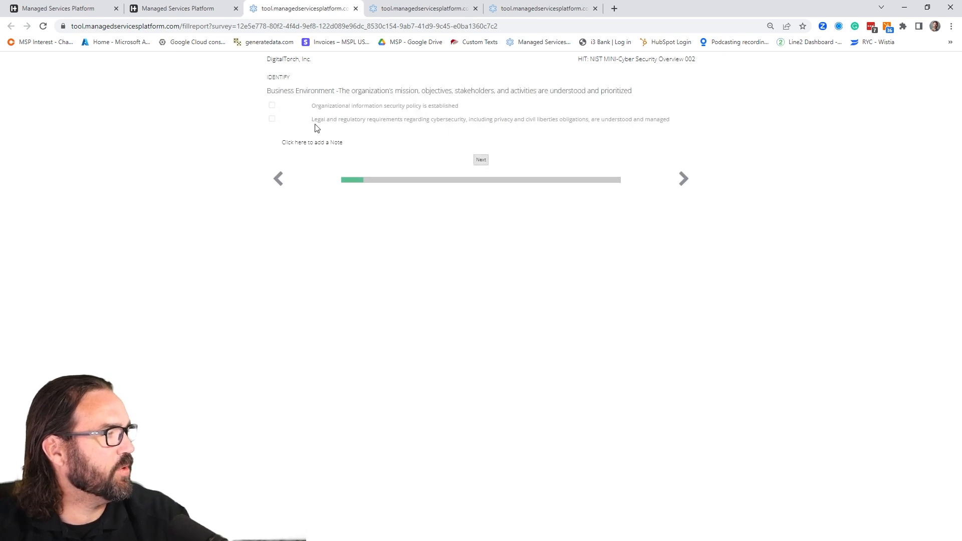
pyautogui.click(272, 119)
pyautogui.click(480, 159)
pyautogui.click(272, 119)
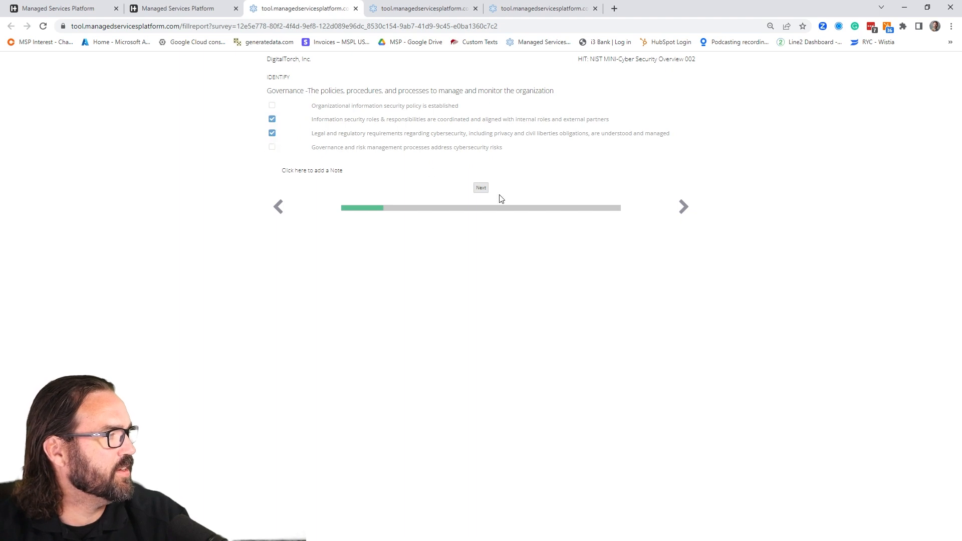
pyautogui.click(482, 188)
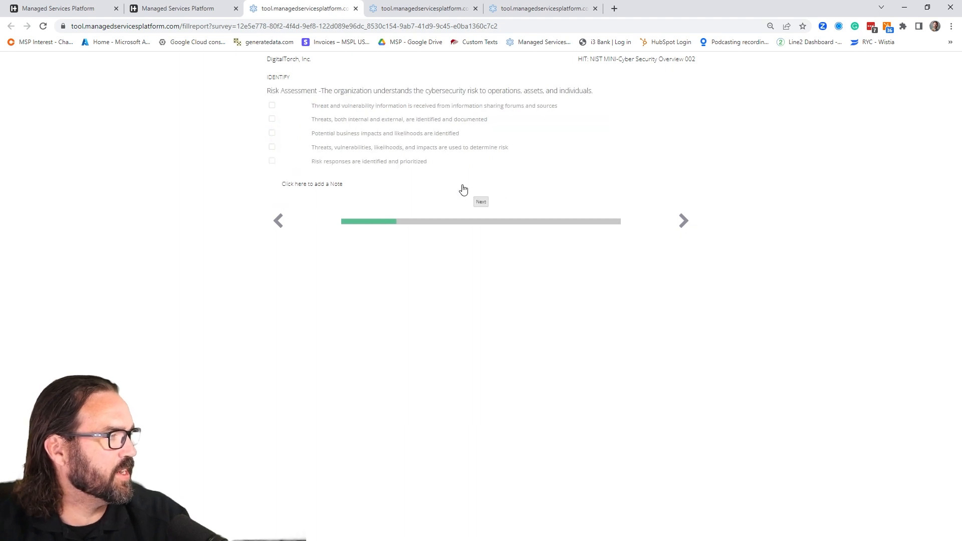
# - Select received threat and vulnerability information and prioritized risk responses for Risk Assessment, and clearly expressed organizational risk tolerance for Risk Management Strategy
pyautogui.click(272, 107)
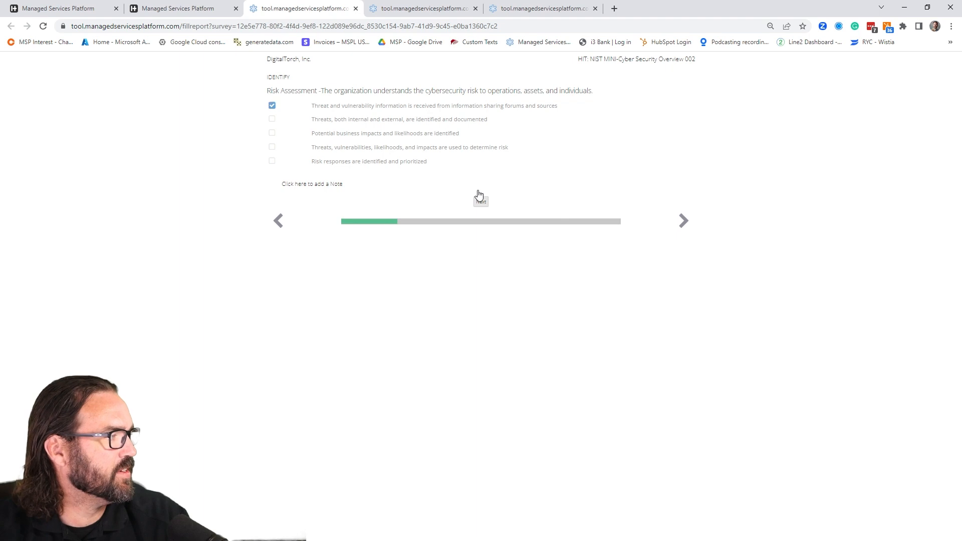
pyautogui.click(273, 163)
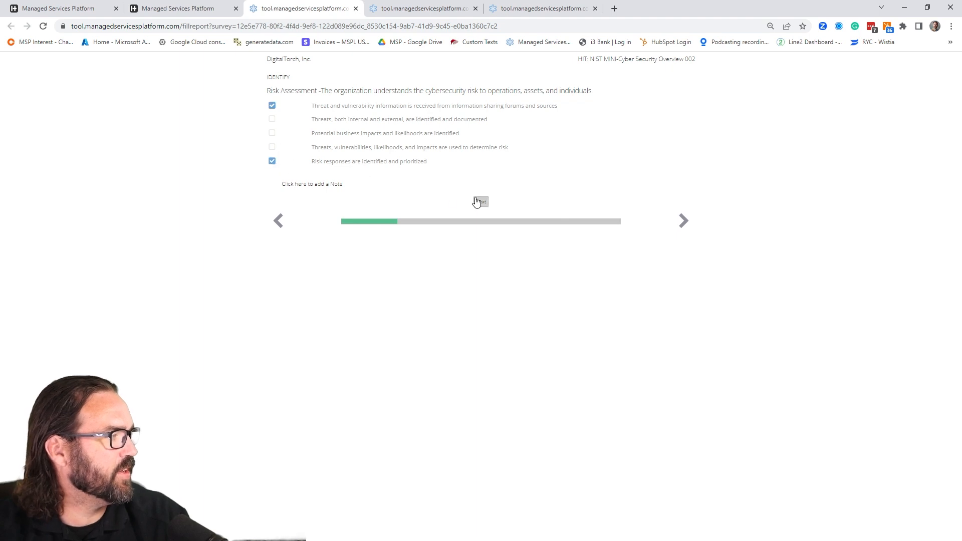
pyautogui.click(481, 202)
pyautogui.click(272, 120)
pyautogui.click(482, 176)
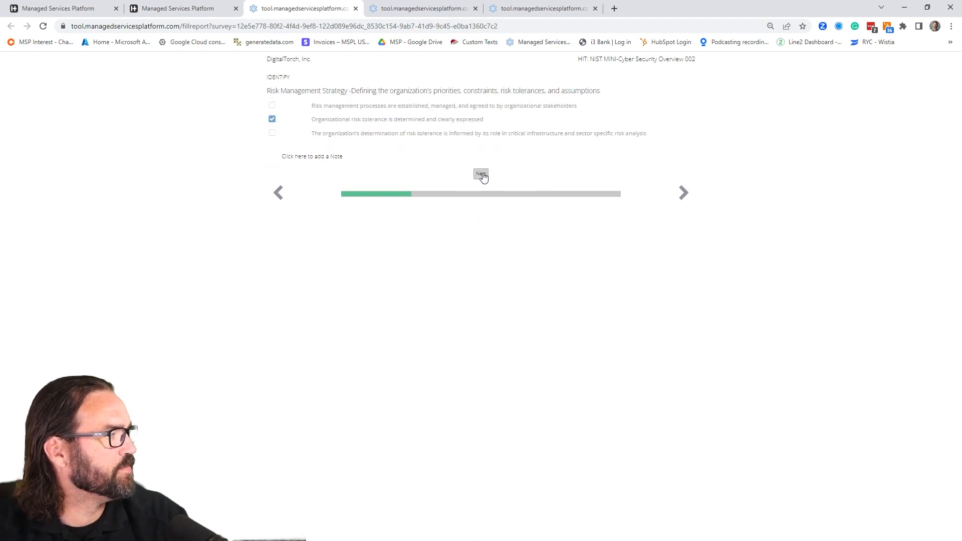
# - Select managed identities and credentials for Access Control, leave Awareness and Training blank, and advance through the remaining Protect questions
pyautogui.click(272, 106)
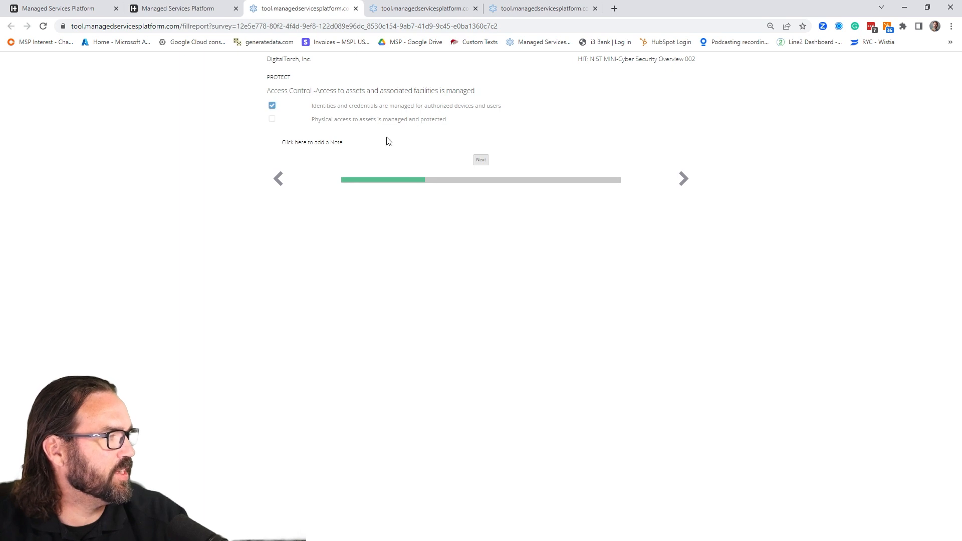
pyautogui.click(482, 160)
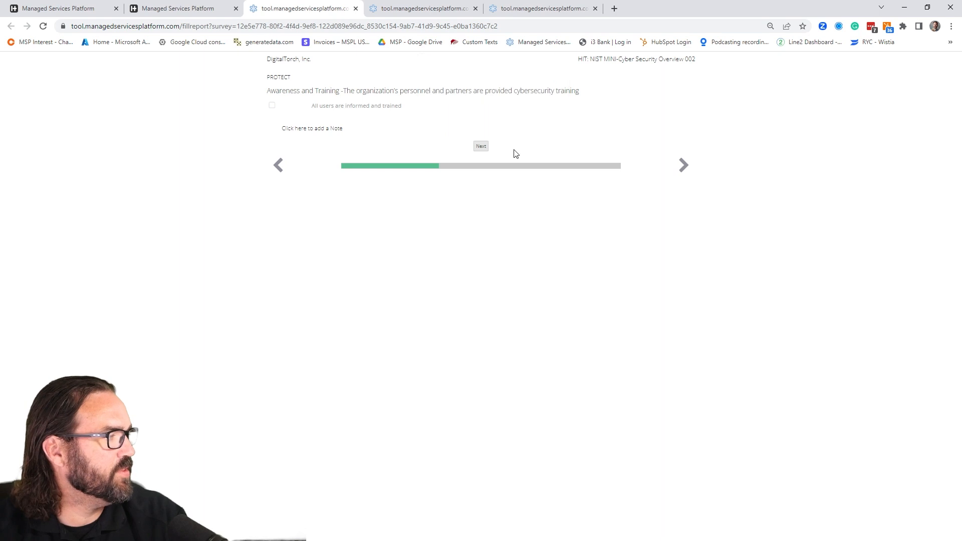
pyautogui.click(478, 148)
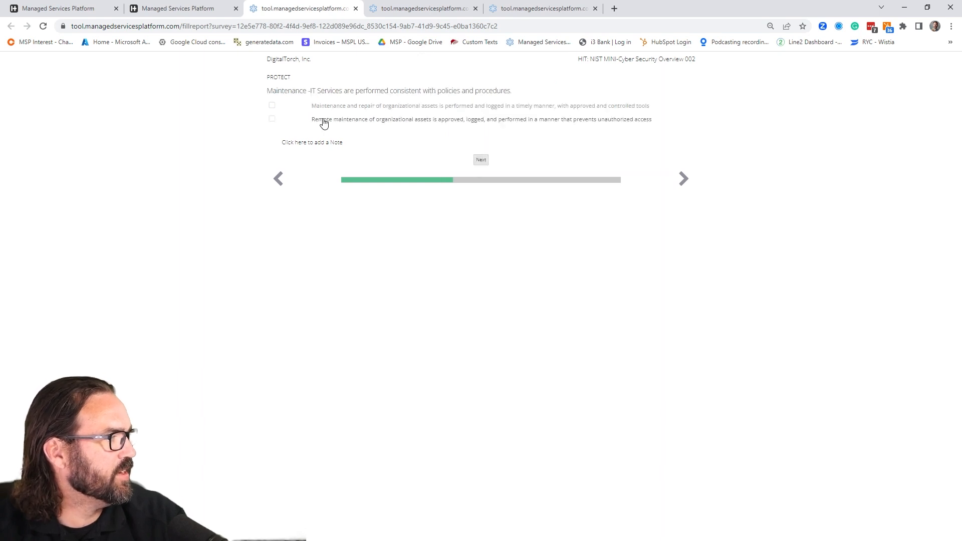
pyautogui.click(480, 159)
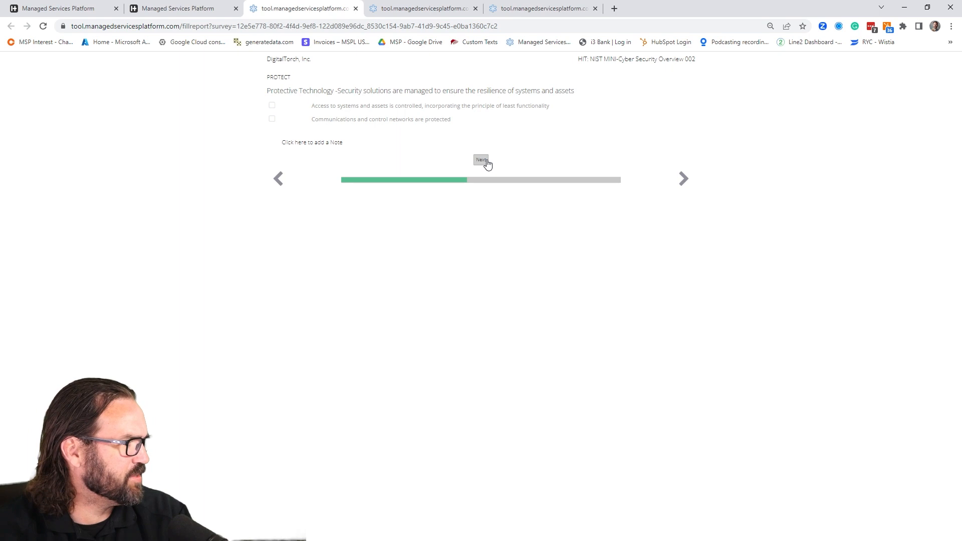
pyautogui.click(481, 160)
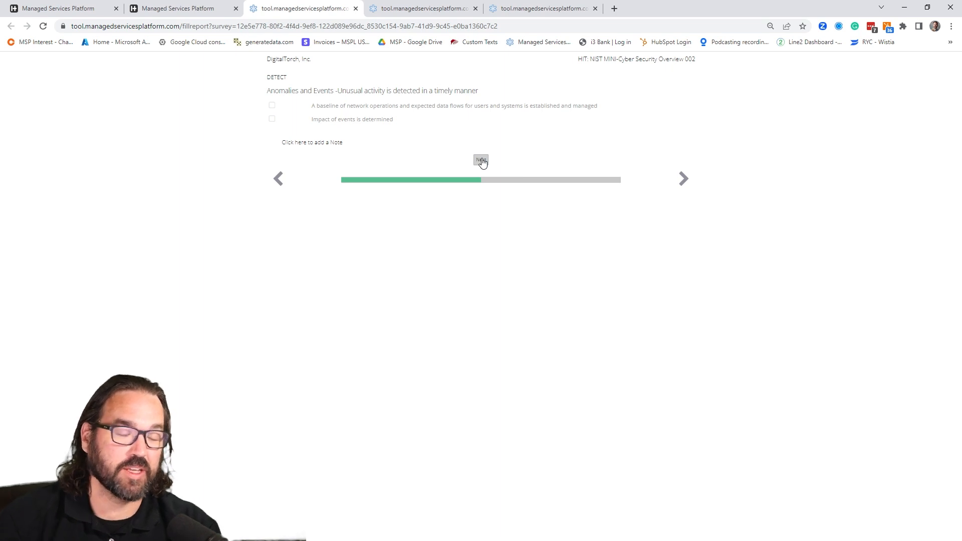
# - For Detect, select determined event impact for Anomalies and Events, vulnerability scans for Continuous Security Monitoring, and continuously improved processes for Detection Process
pyautogui.click(336, 120)
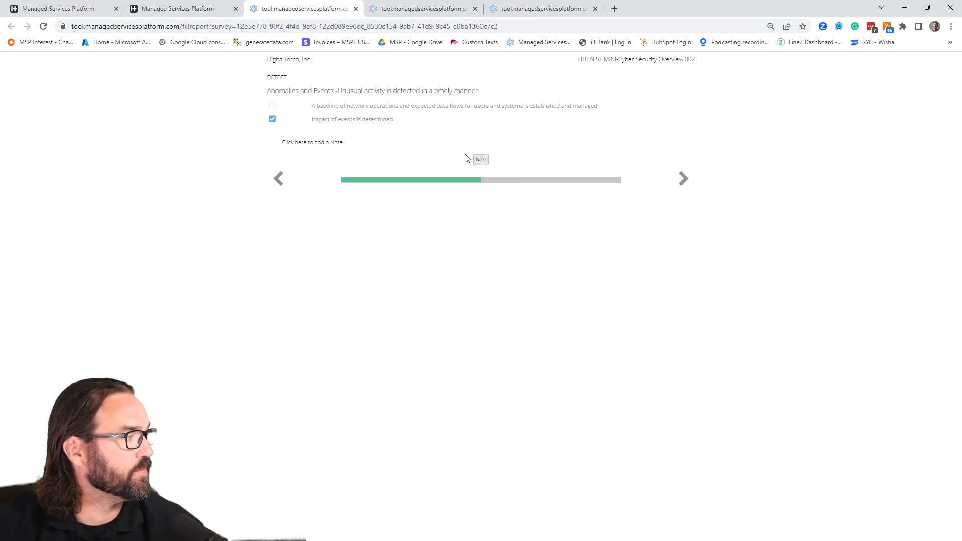
pyautogui.click(481, 159)
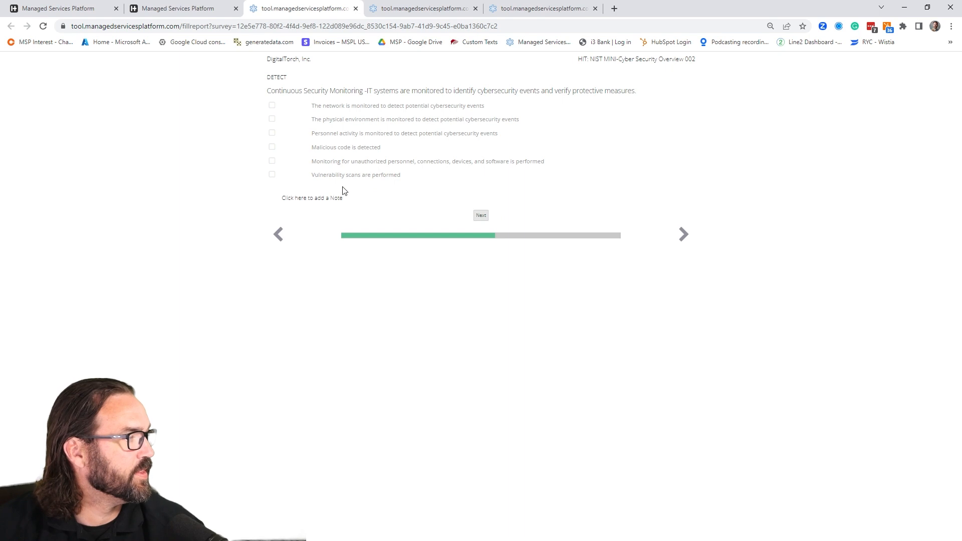
pyautogui.click(359, 175)
pyautogui.click(480, 215)
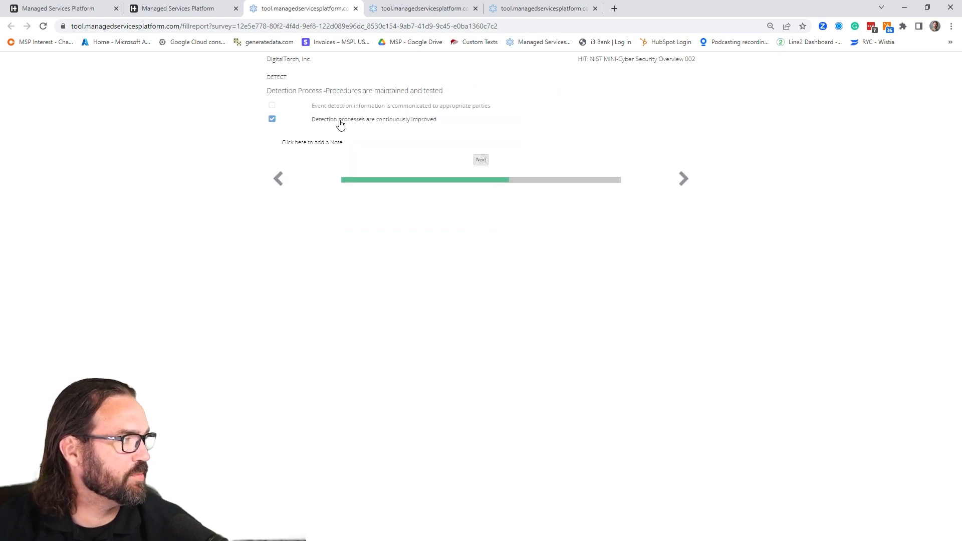
pyautogui.click(481, 159)
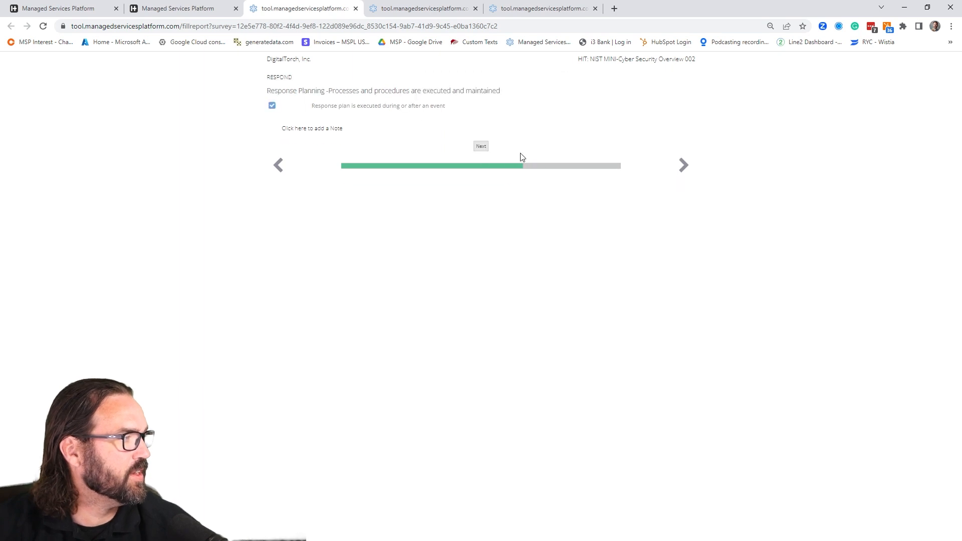
# - For Respond, select response plan execution, information shared consistent with response plans and understood incident impact, and advance through Mitigation and Improvements
pyautogui.click(487, 147)
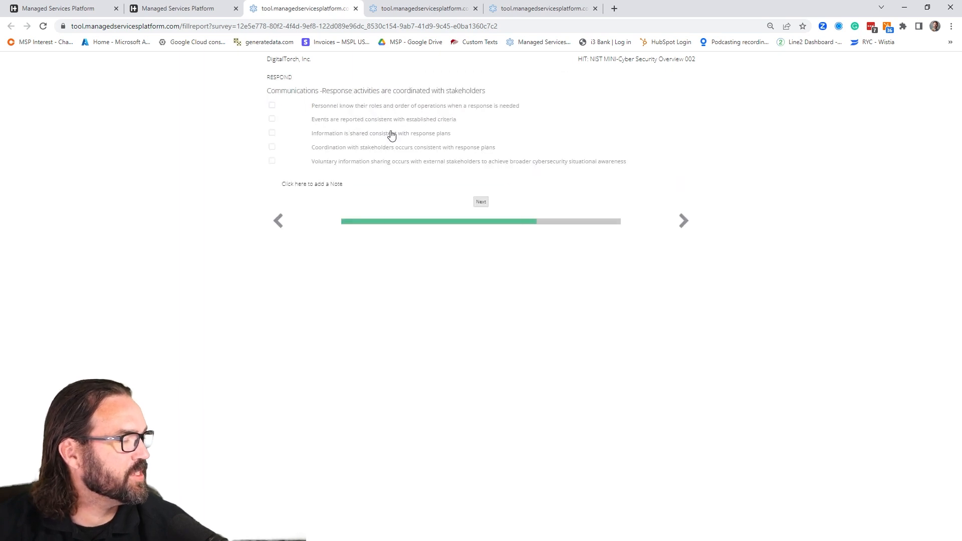
pyautogui.click(273, 134)
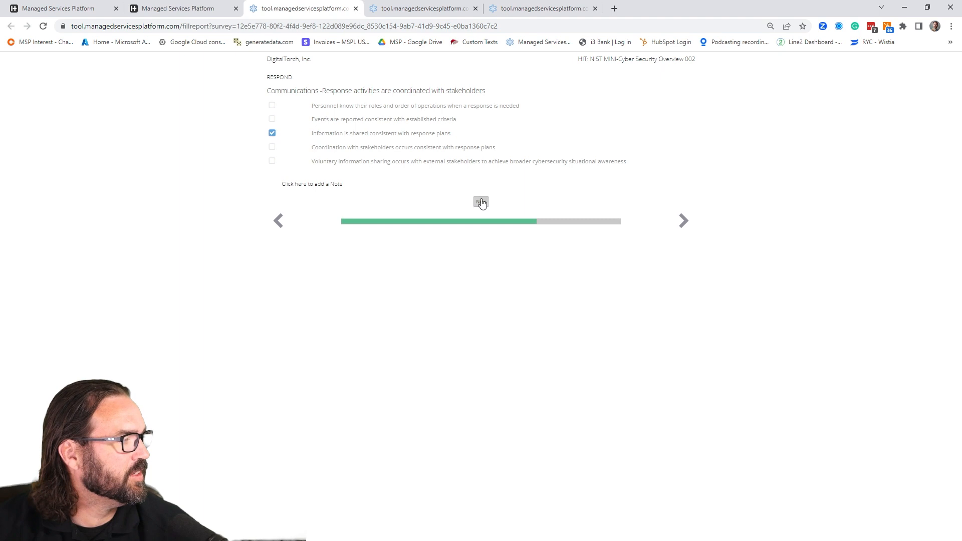
pyautogui.click(481, 201)
pyautogui.click(273, 107)
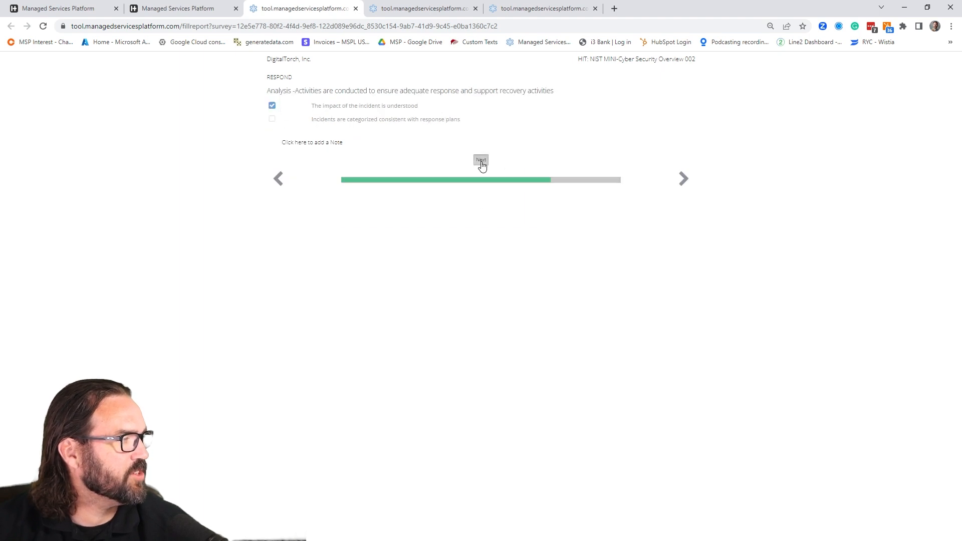
pyautogui.click(481, 160)
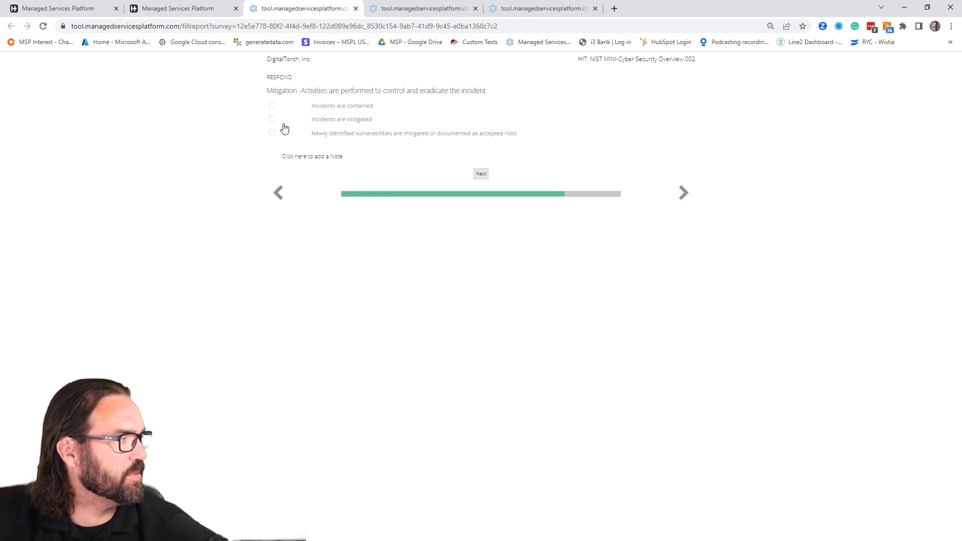
pyautogui.click(481, 175)
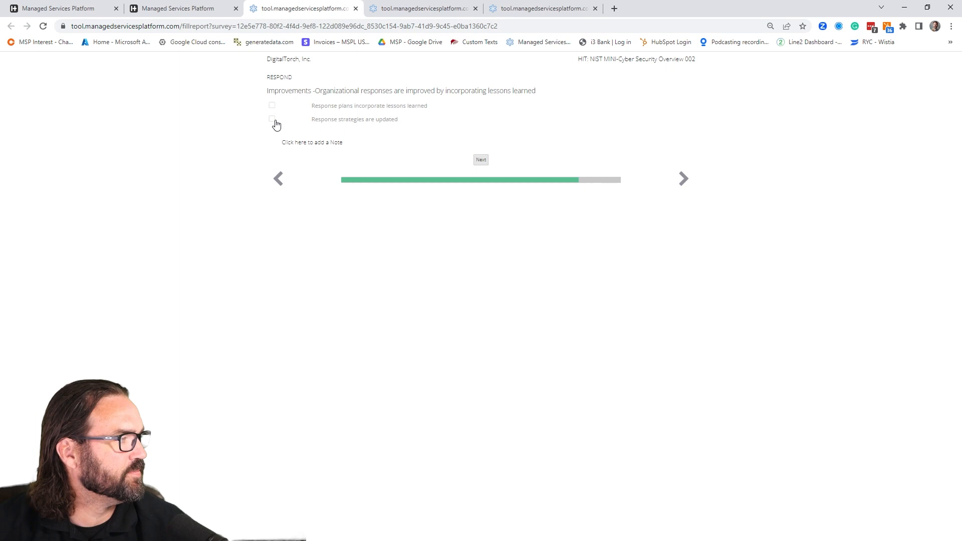
pyautogui.click(481, 158)
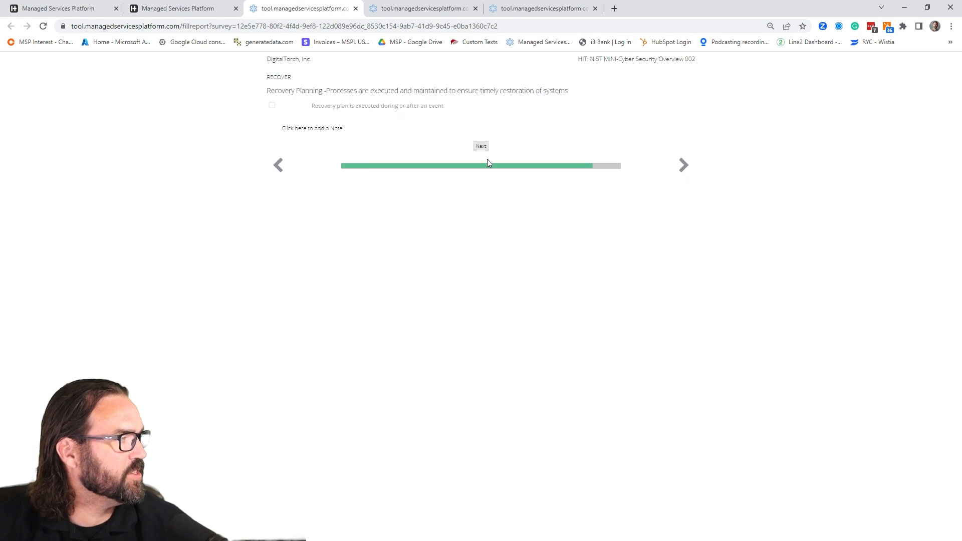
# - For Recover, select recovery plan execution and updated recovery strategies, leave Communications blank, and submit the survey
pyautogui.click(272, 106)
pyautogui.click(484, 147)
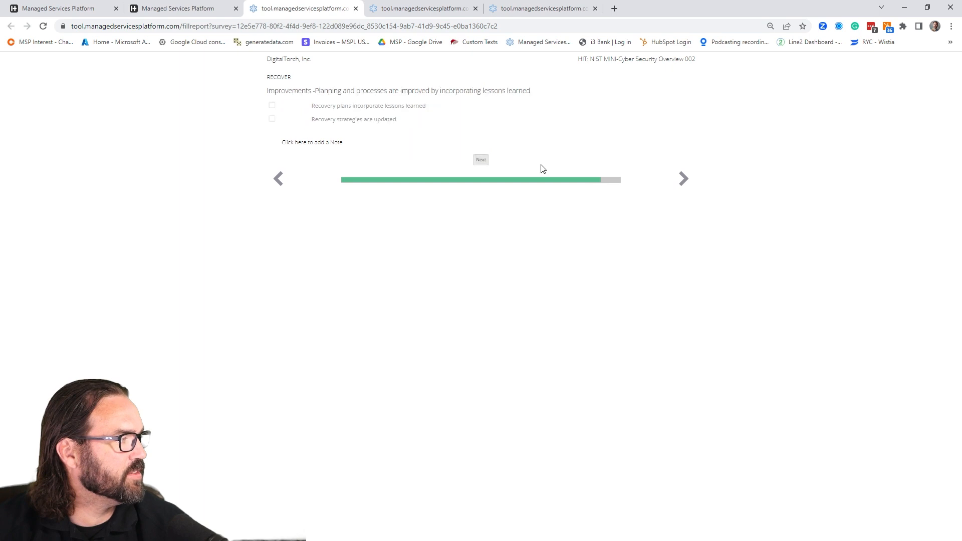
pyautogui.click(331, 124)
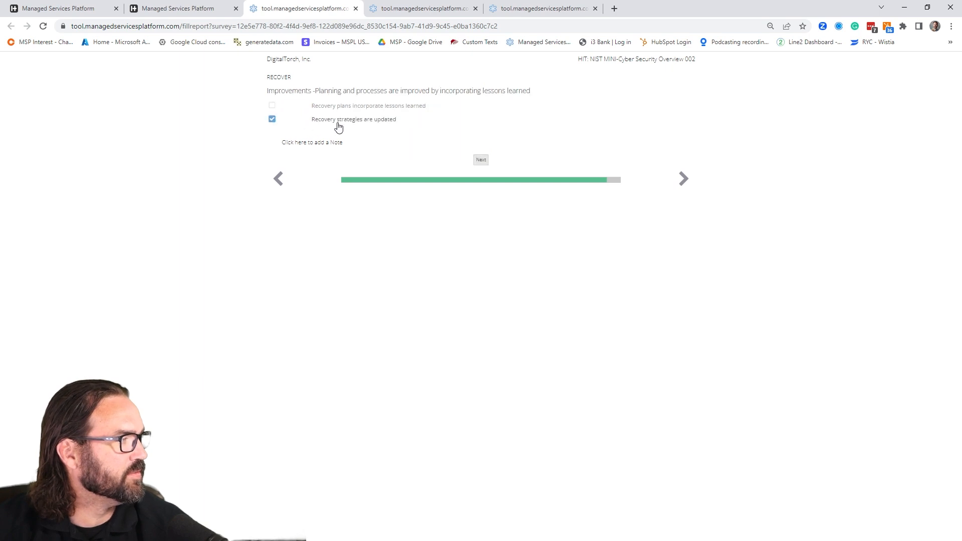
pyautogui.click(482, 160)
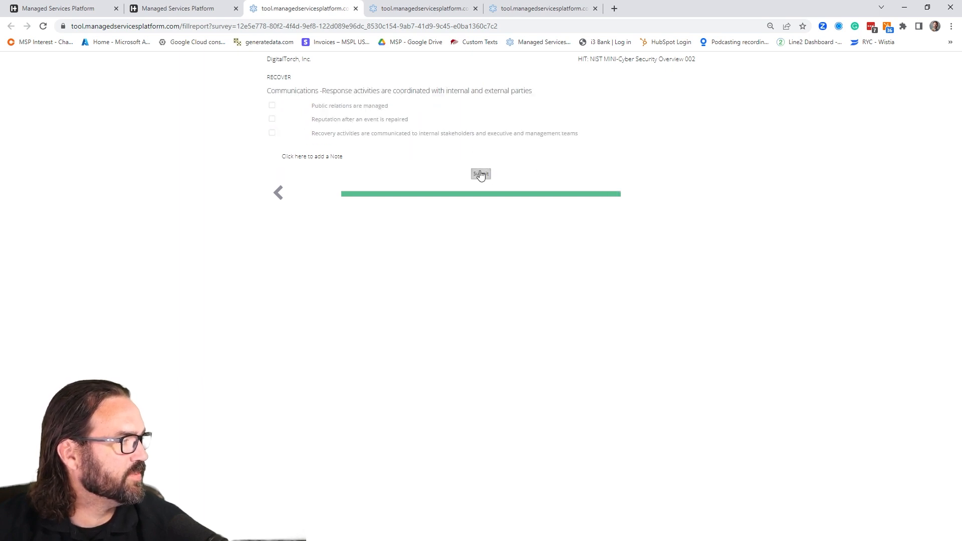
pyautogui.click(480, 175)
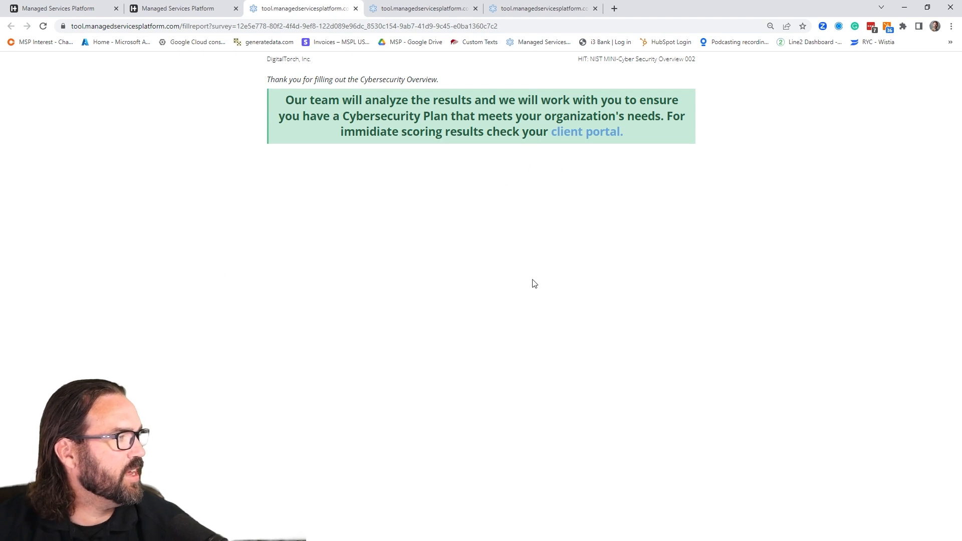
# - Return to the public client dashboard, reload it, and review the mini-assessment scores, budget and project roadmap
pyautogui.click(213, 11)
pyautogui.click(43, 26)
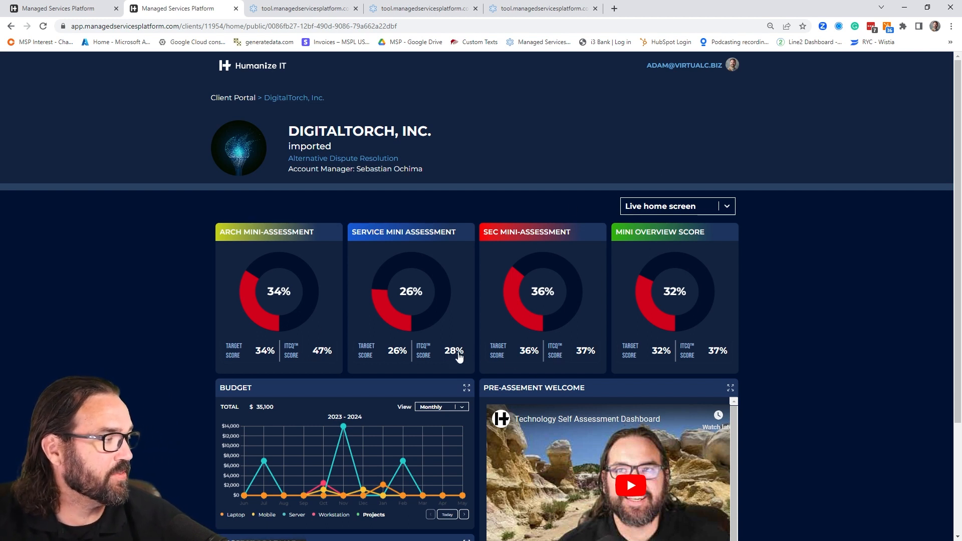
pyautogui.scroll(-3, 749, 371)
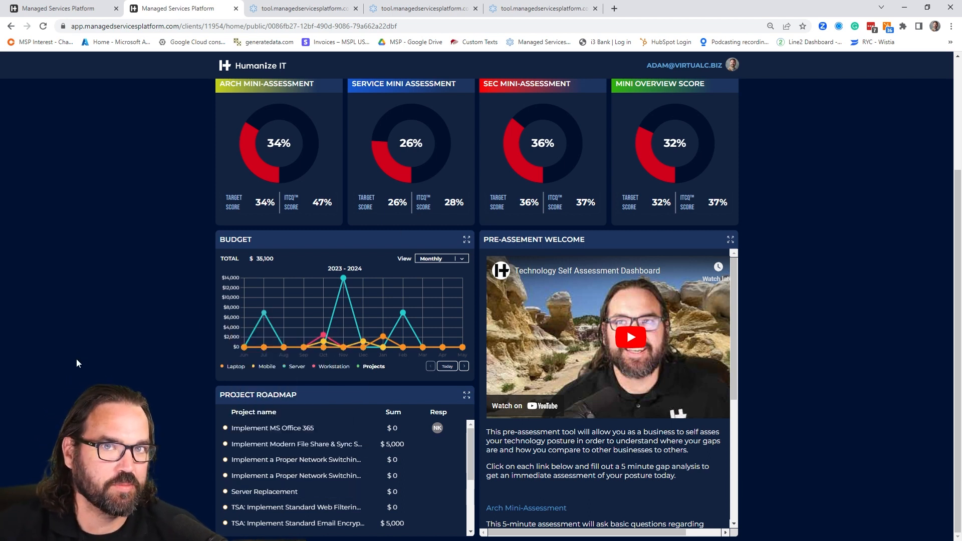
pyautogui.moveTo(317, 538)
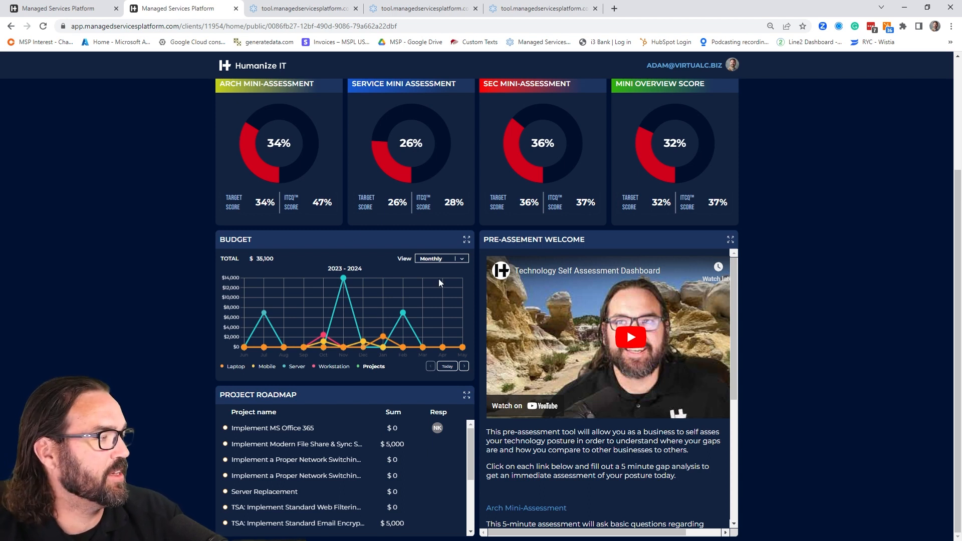
pyautogui.scroll(3, 193, 325)
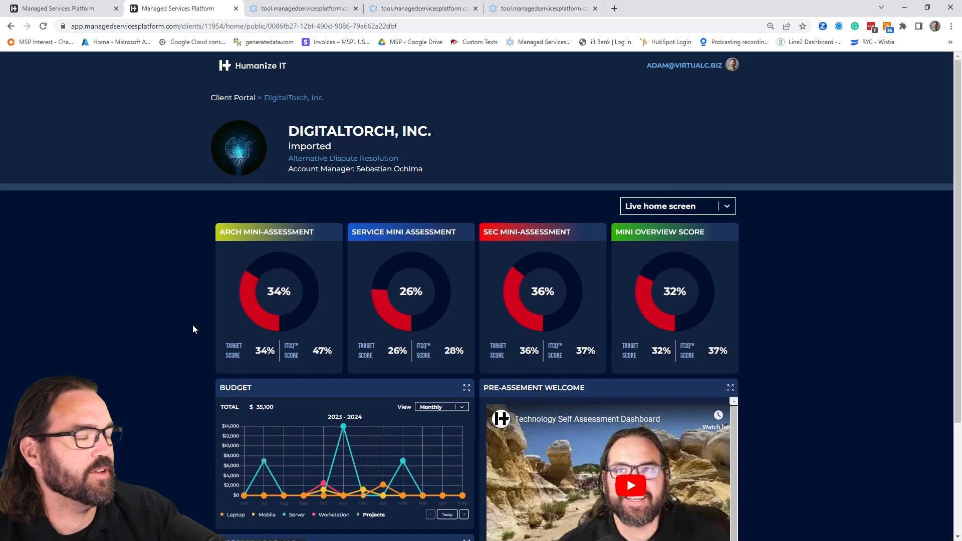